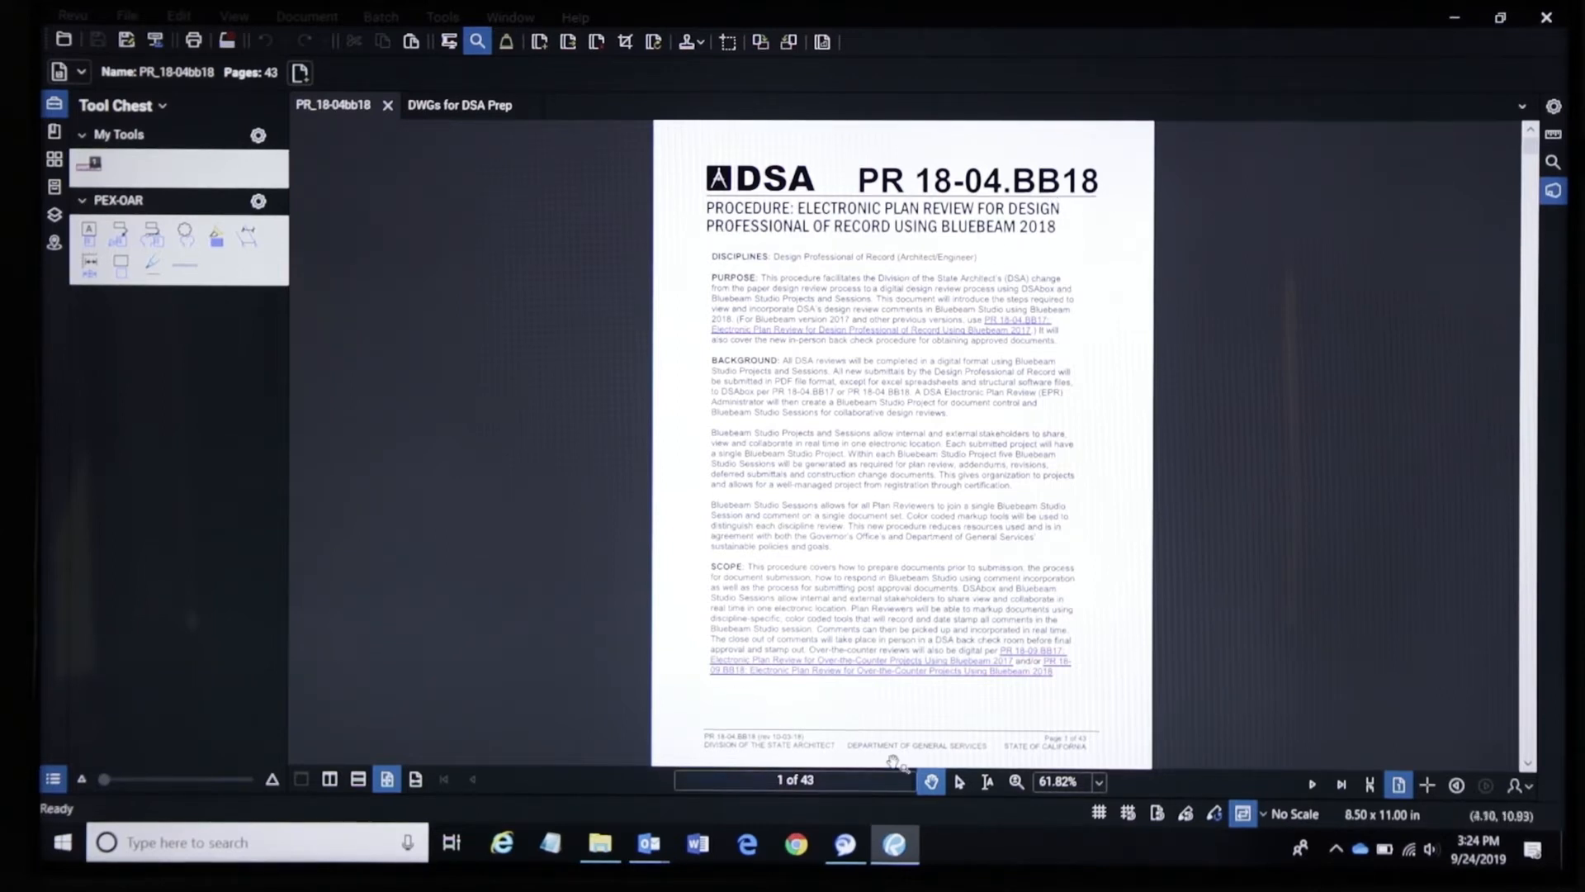
Look over the ERP Design Teams Aug2019 guideline, the DWGs for DSA Prep drawing set and the PR_18-04bb18 procedure
click(632, 109)
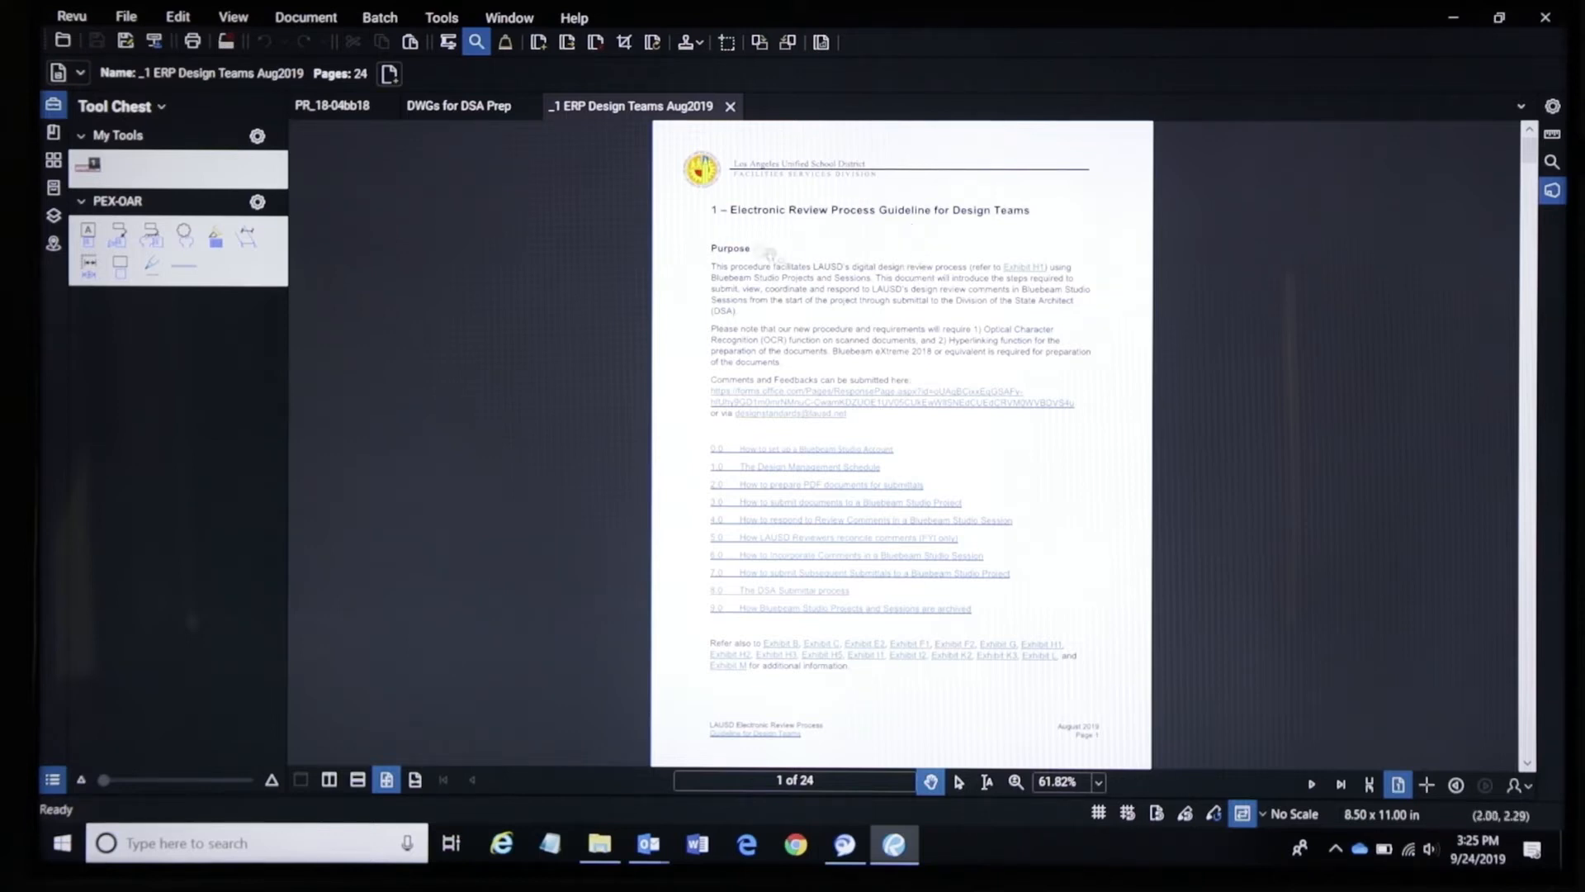
click(455, 107)
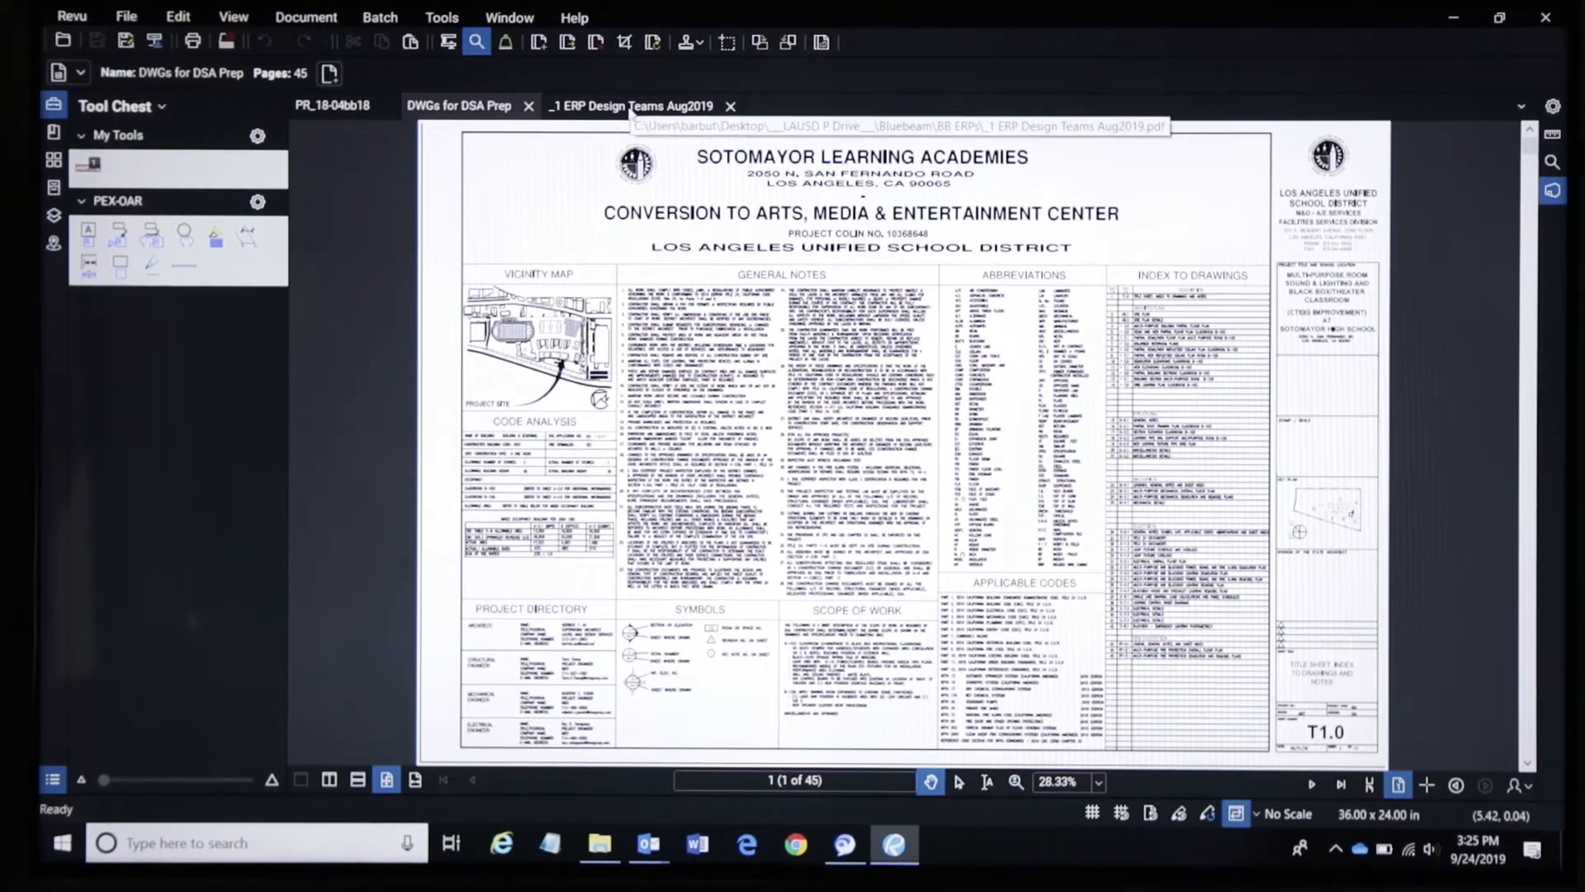
click(632, 107)
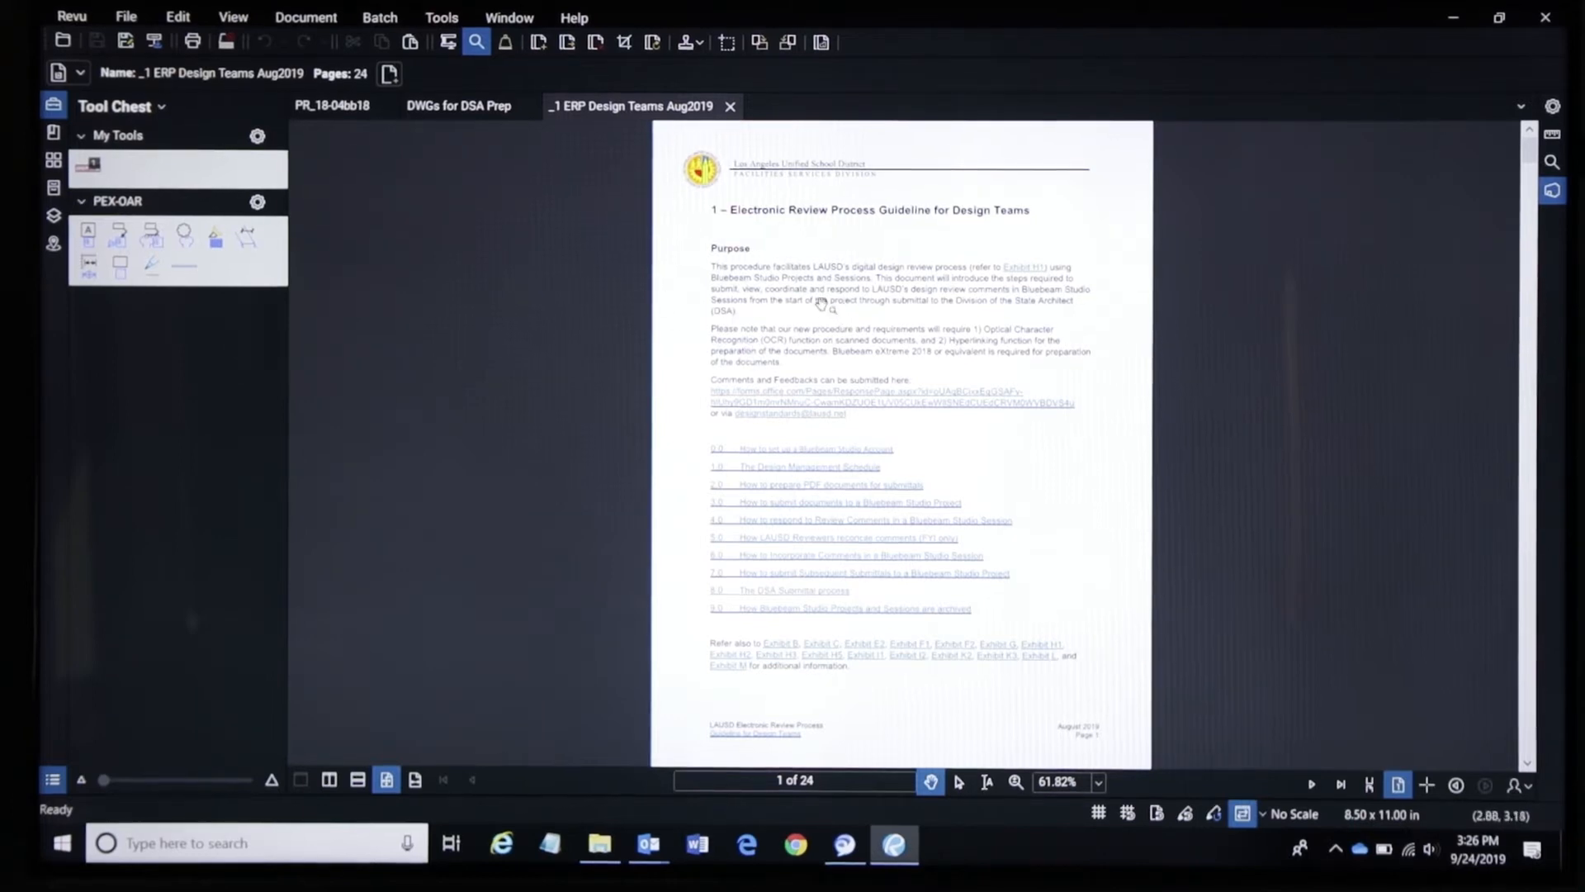
click(343, 110)
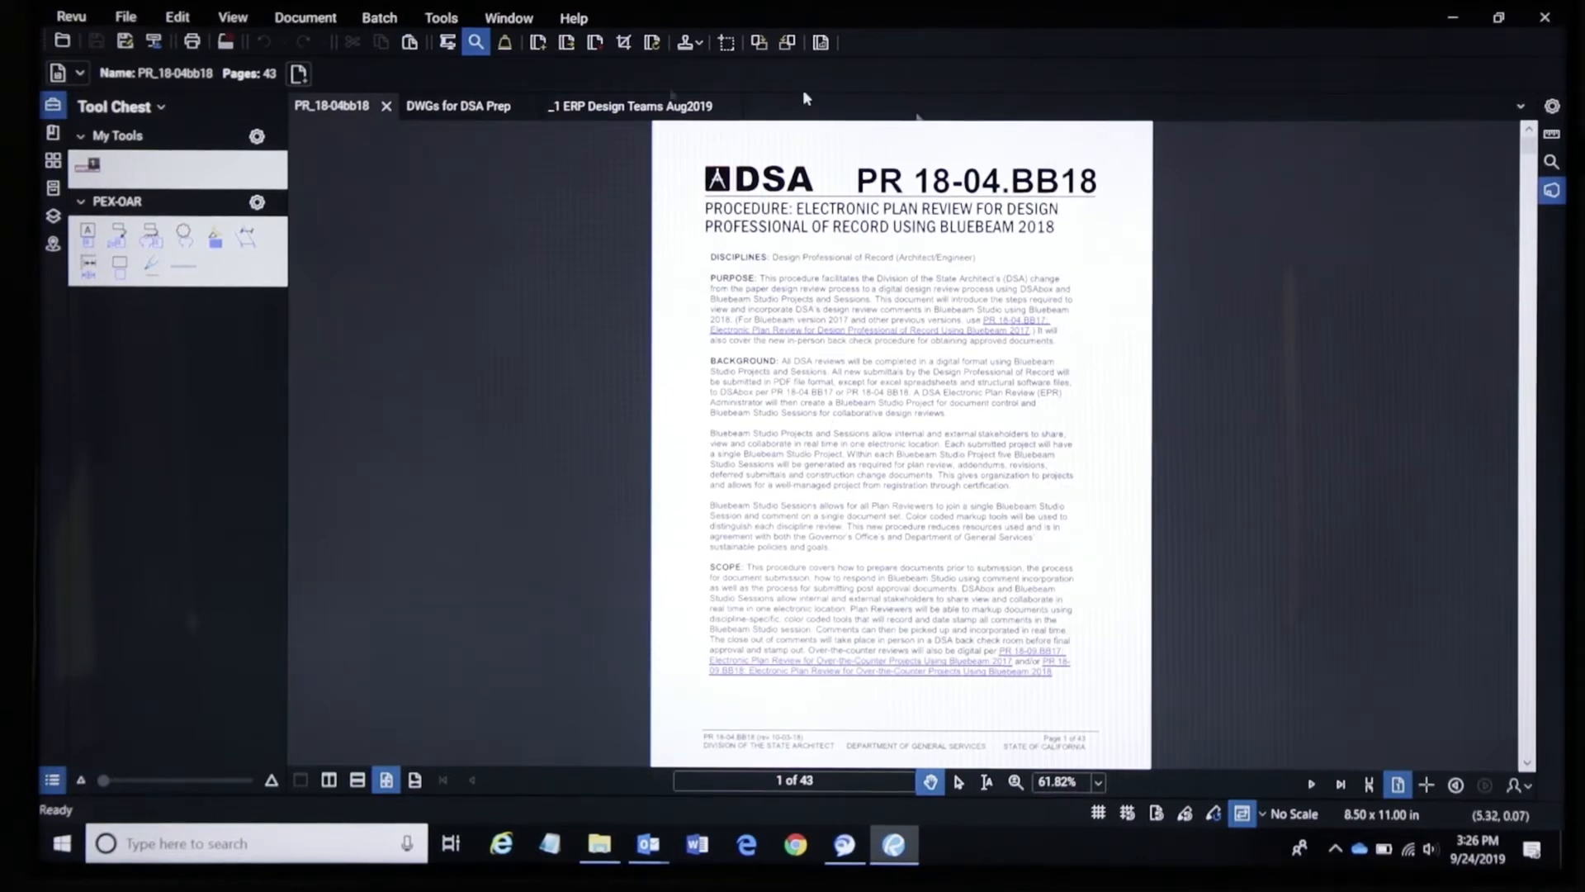
click(625, 111)
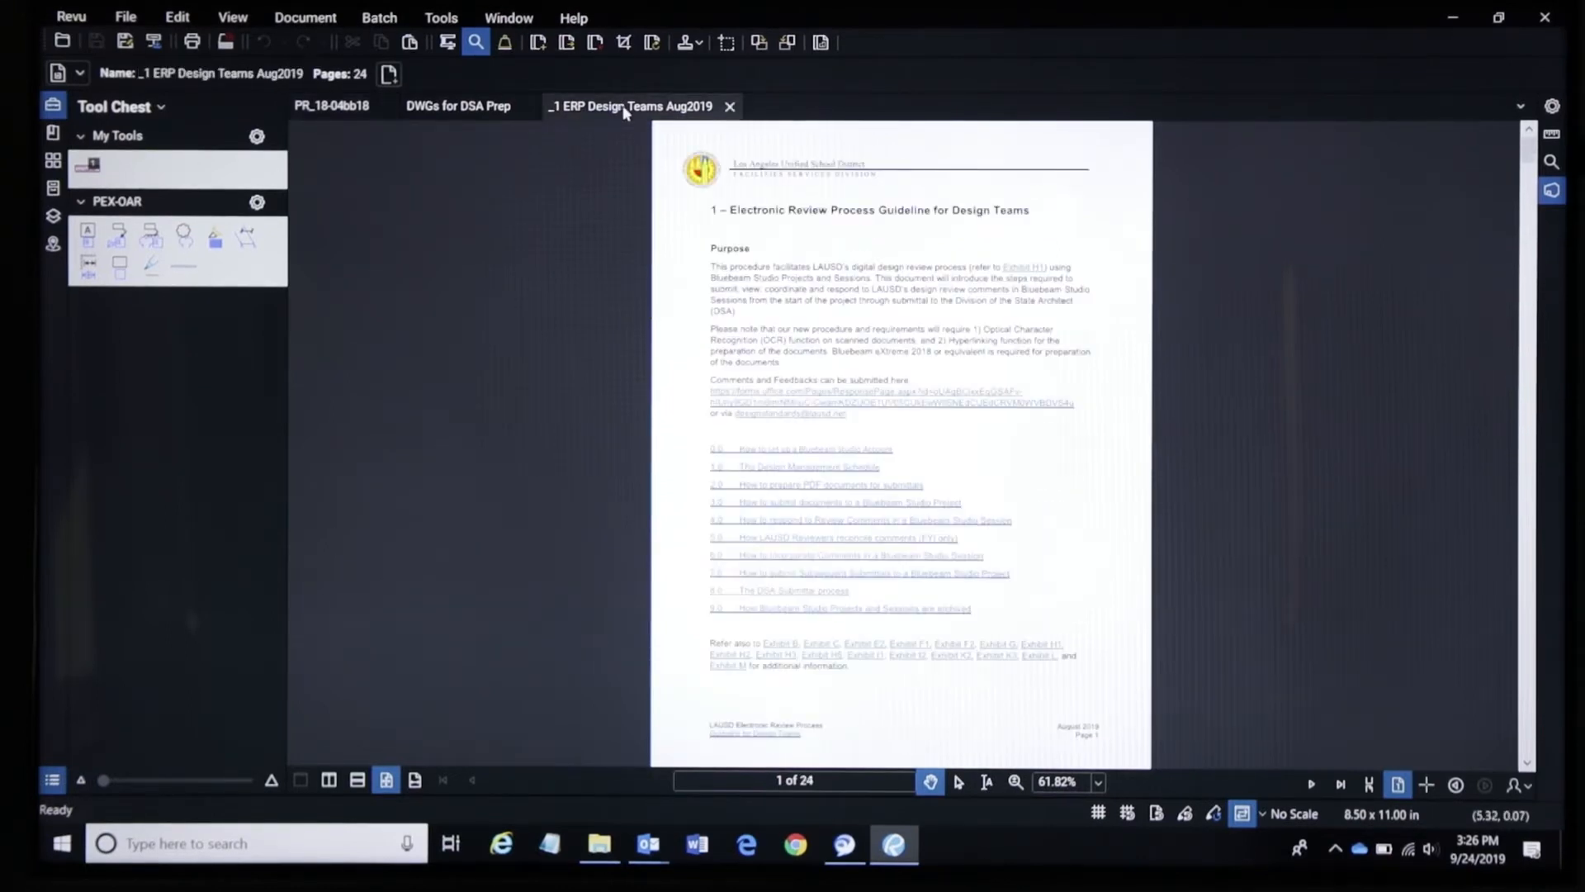
Go to the end of the PR_18-04bb18 procedure and view the Appendix D PDF creation guidelines on page 42
click(334, 110)
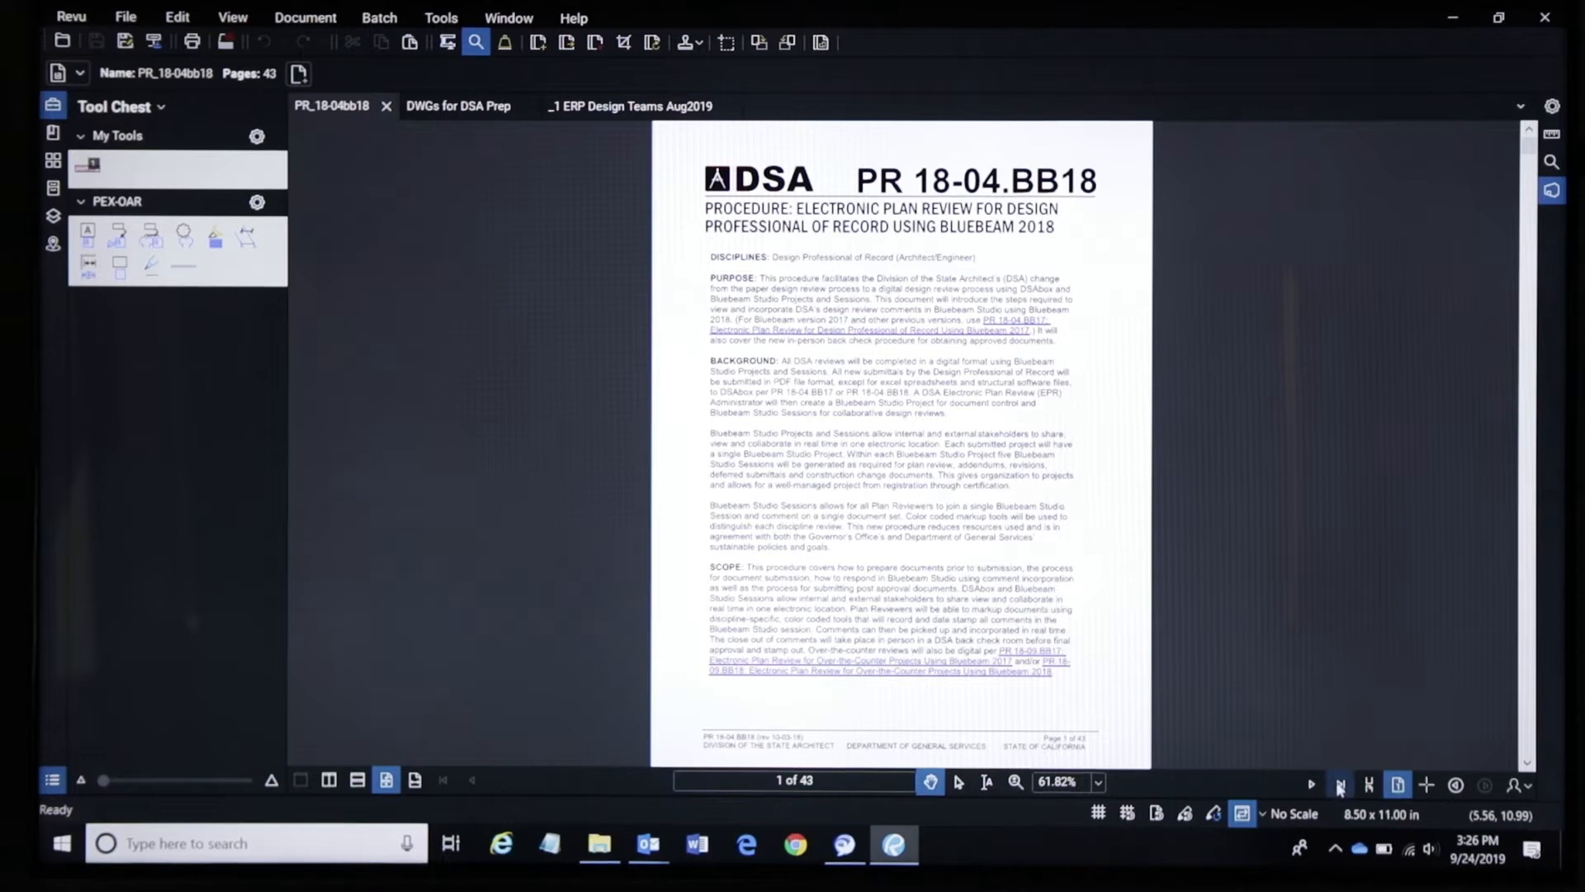
click(1340, 785)
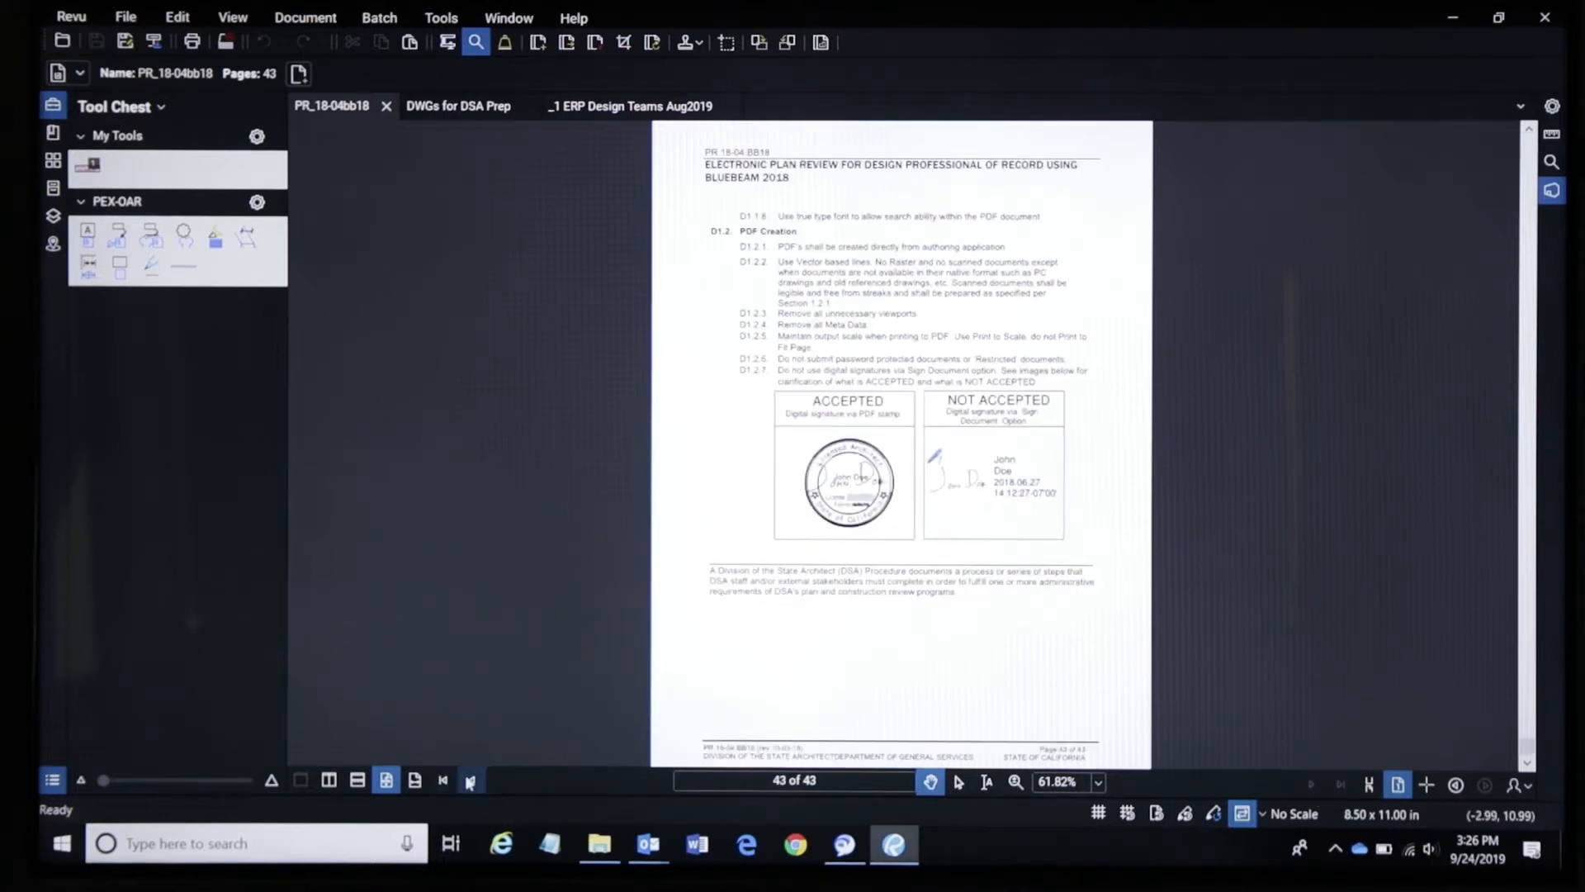
click(471, 780)
click(470, 781)
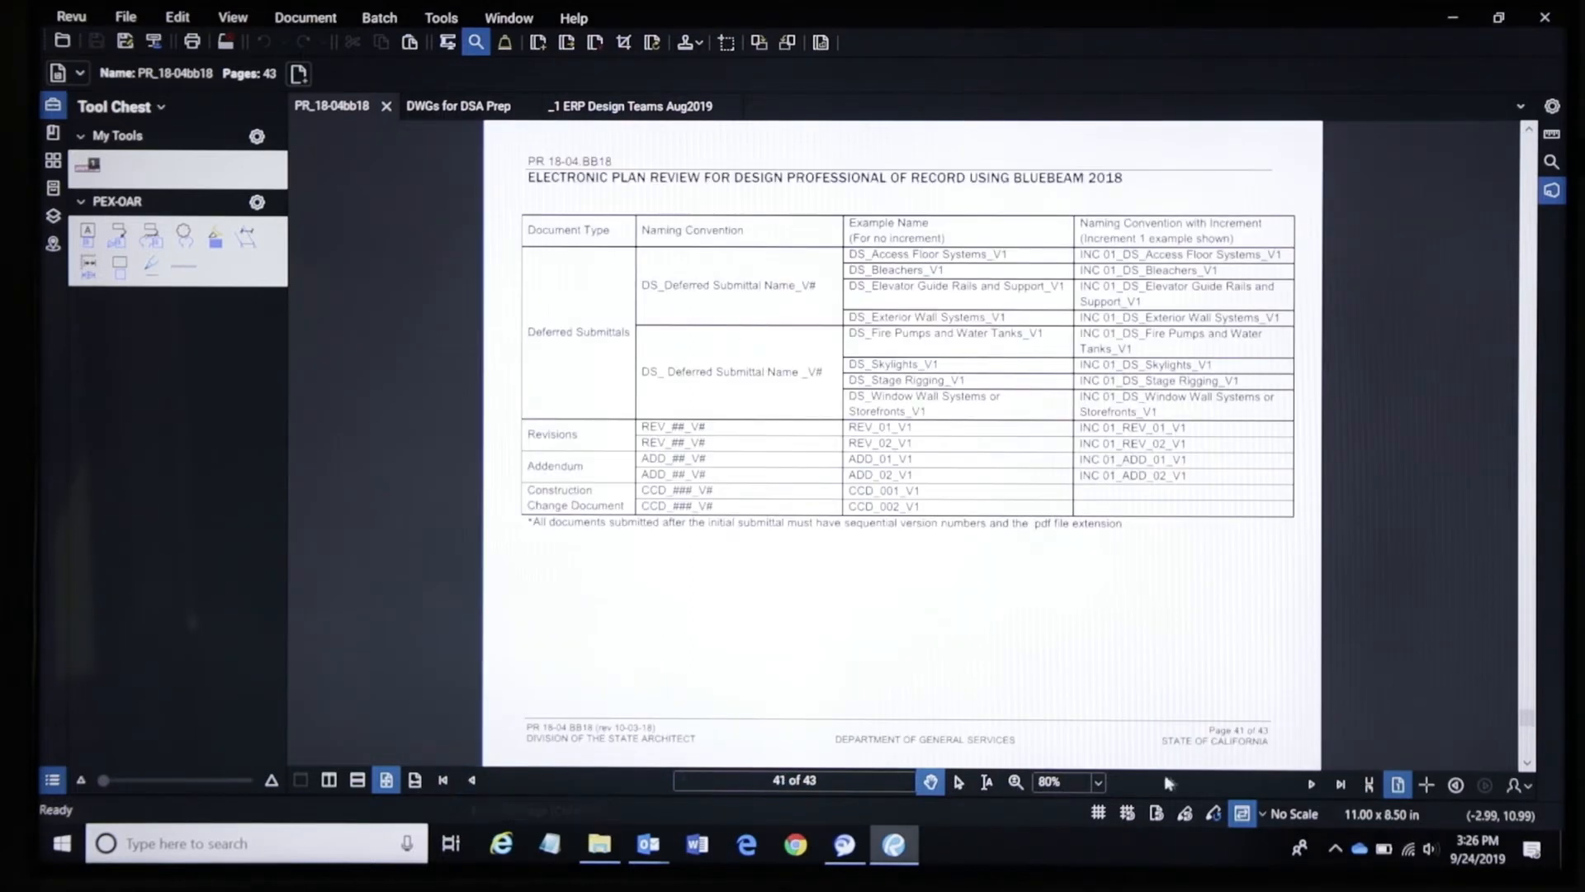
click(1313, 783)
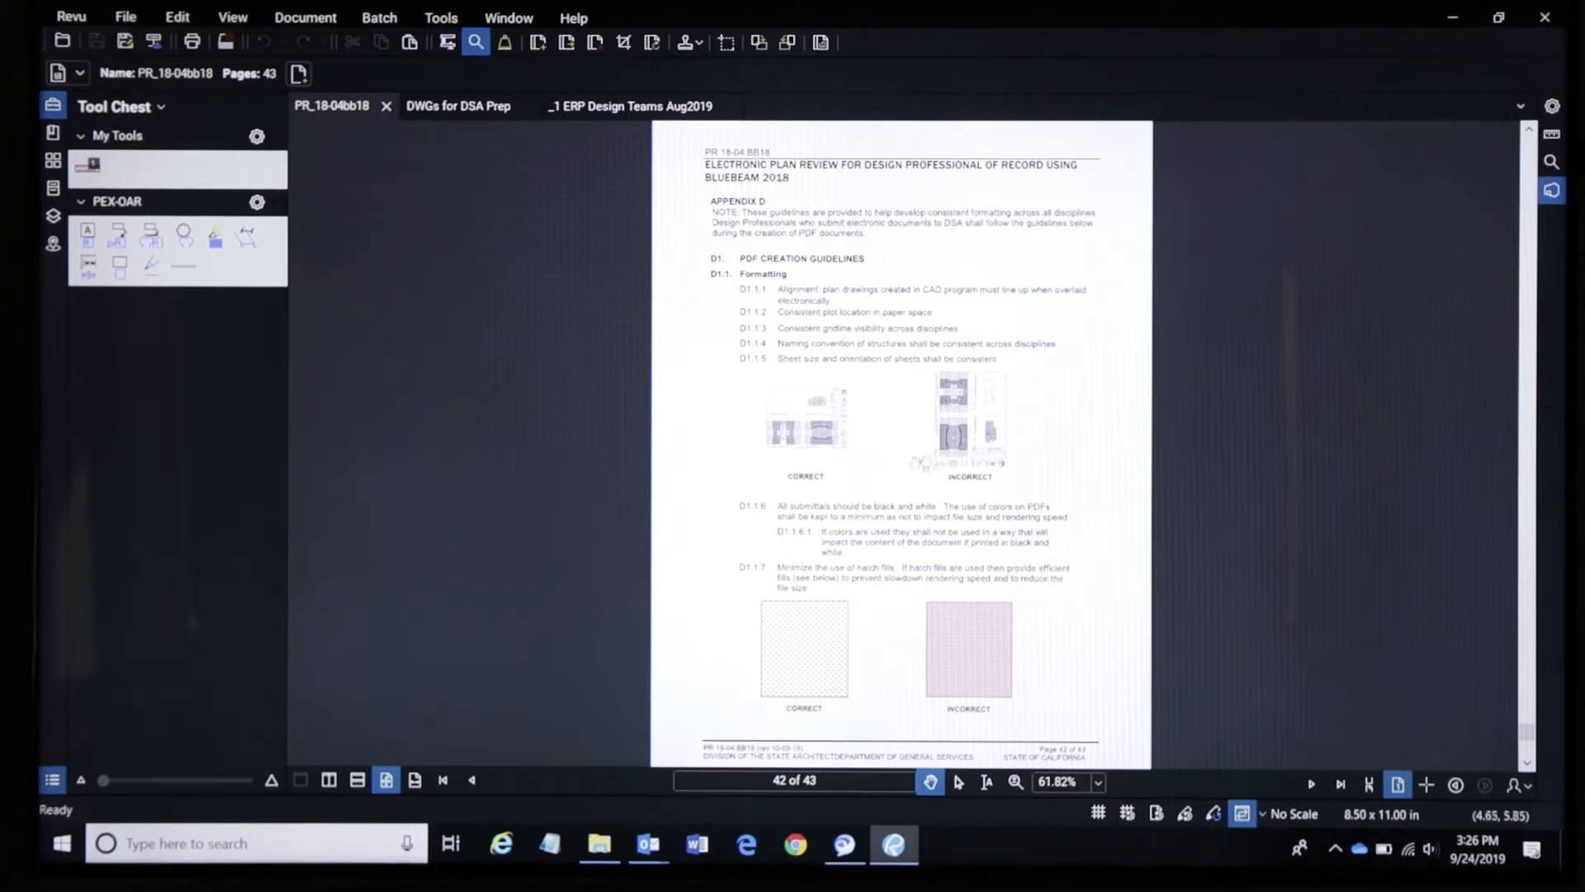
Examine the index to drawings on title sheet T1.0 of the DWGs for DSA Prep set
click(479, 110)
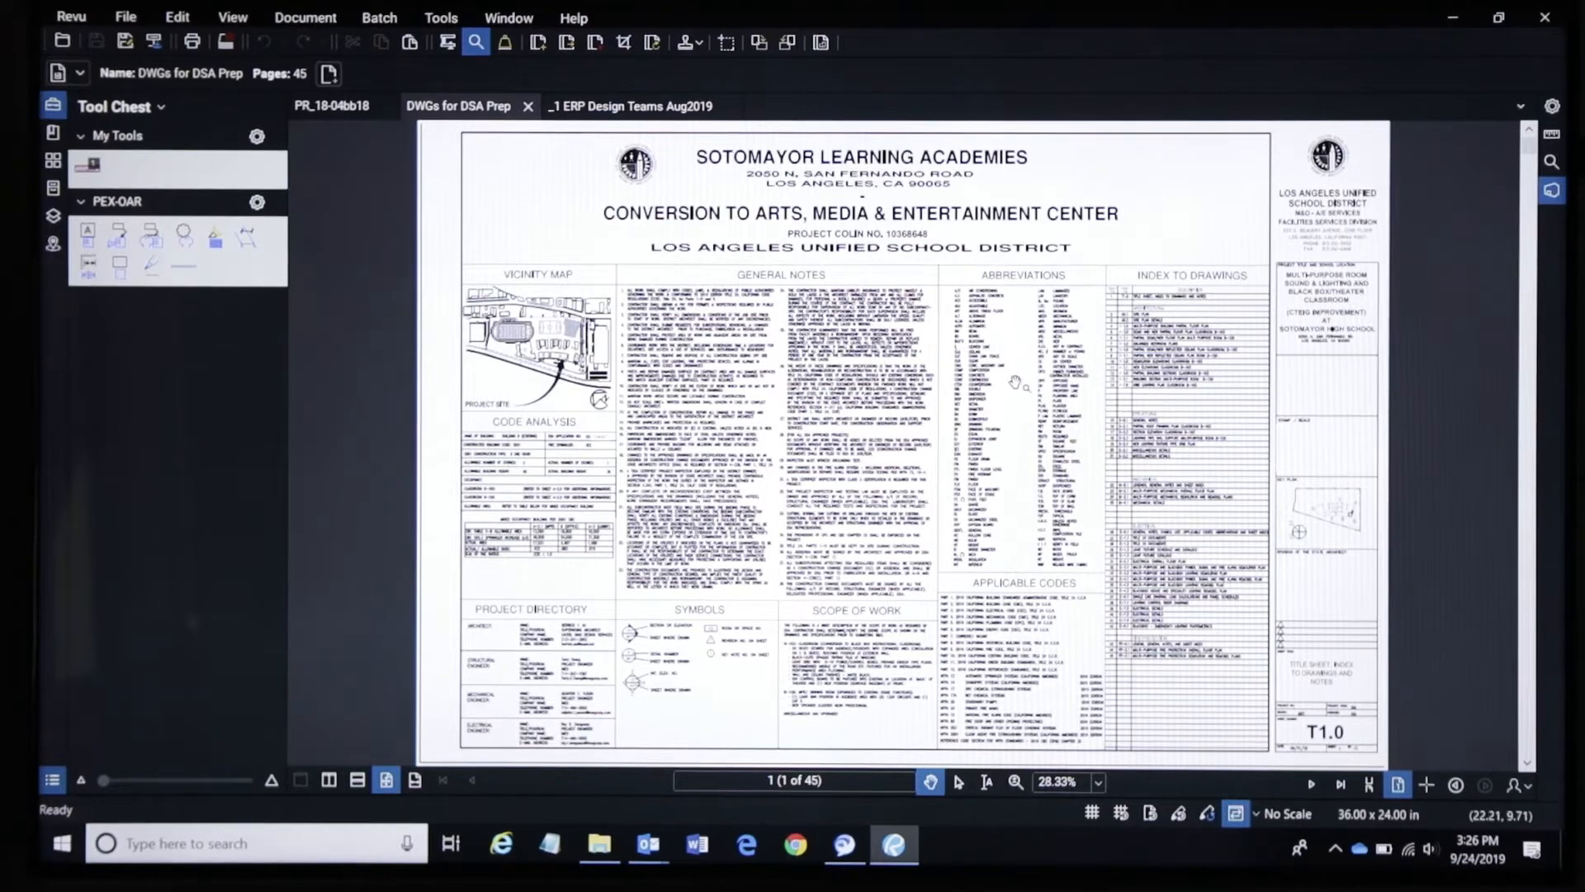
scroll(1341, 415, up, 1)
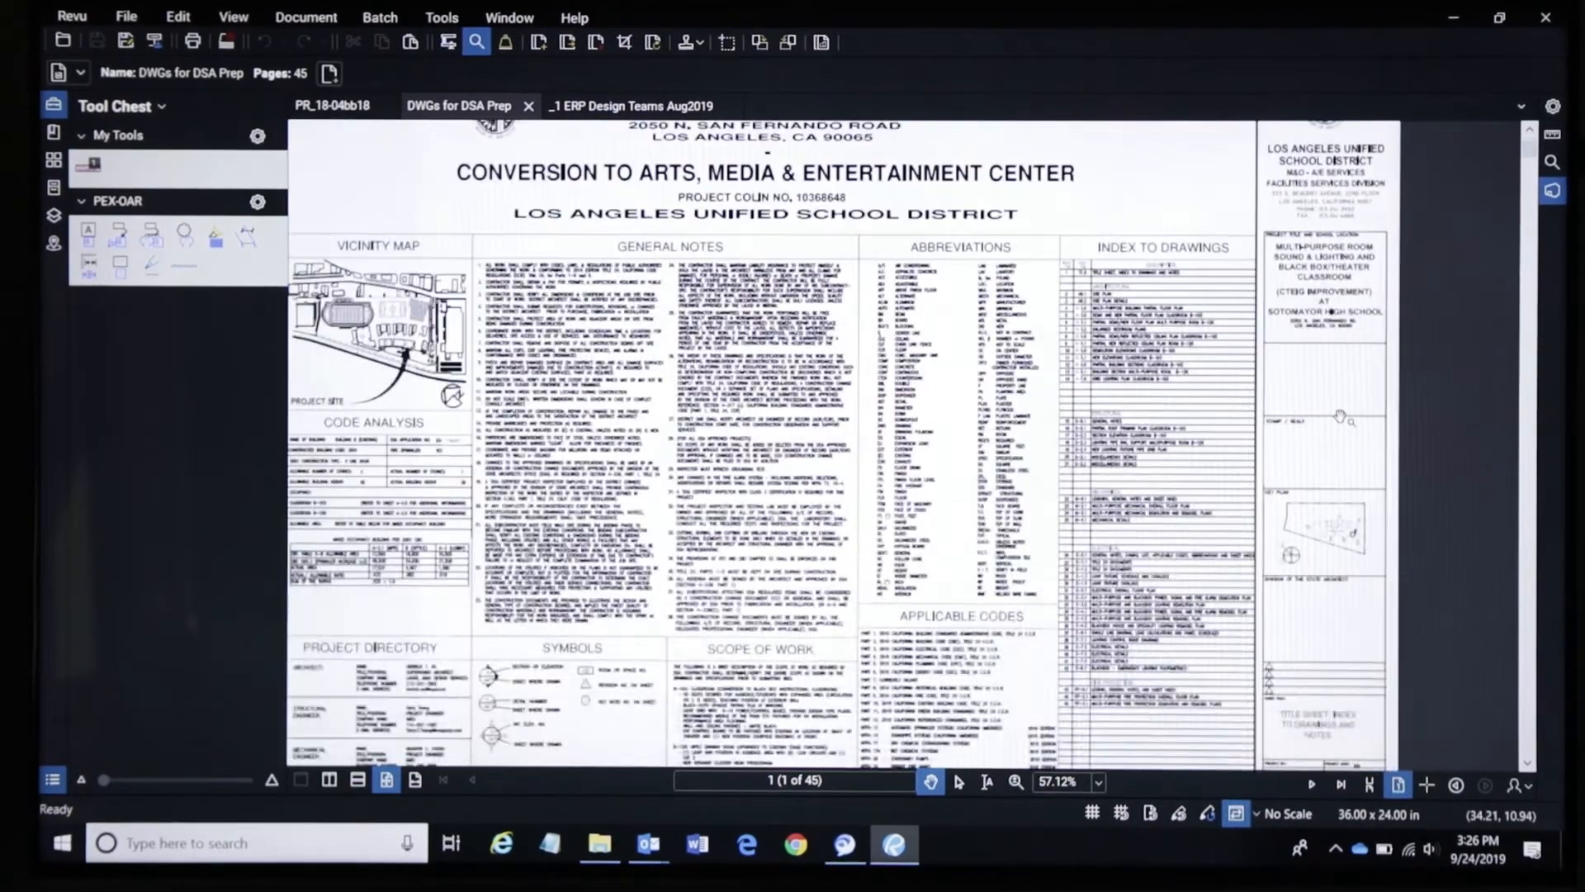
scroll(1341, 416, up, 2)
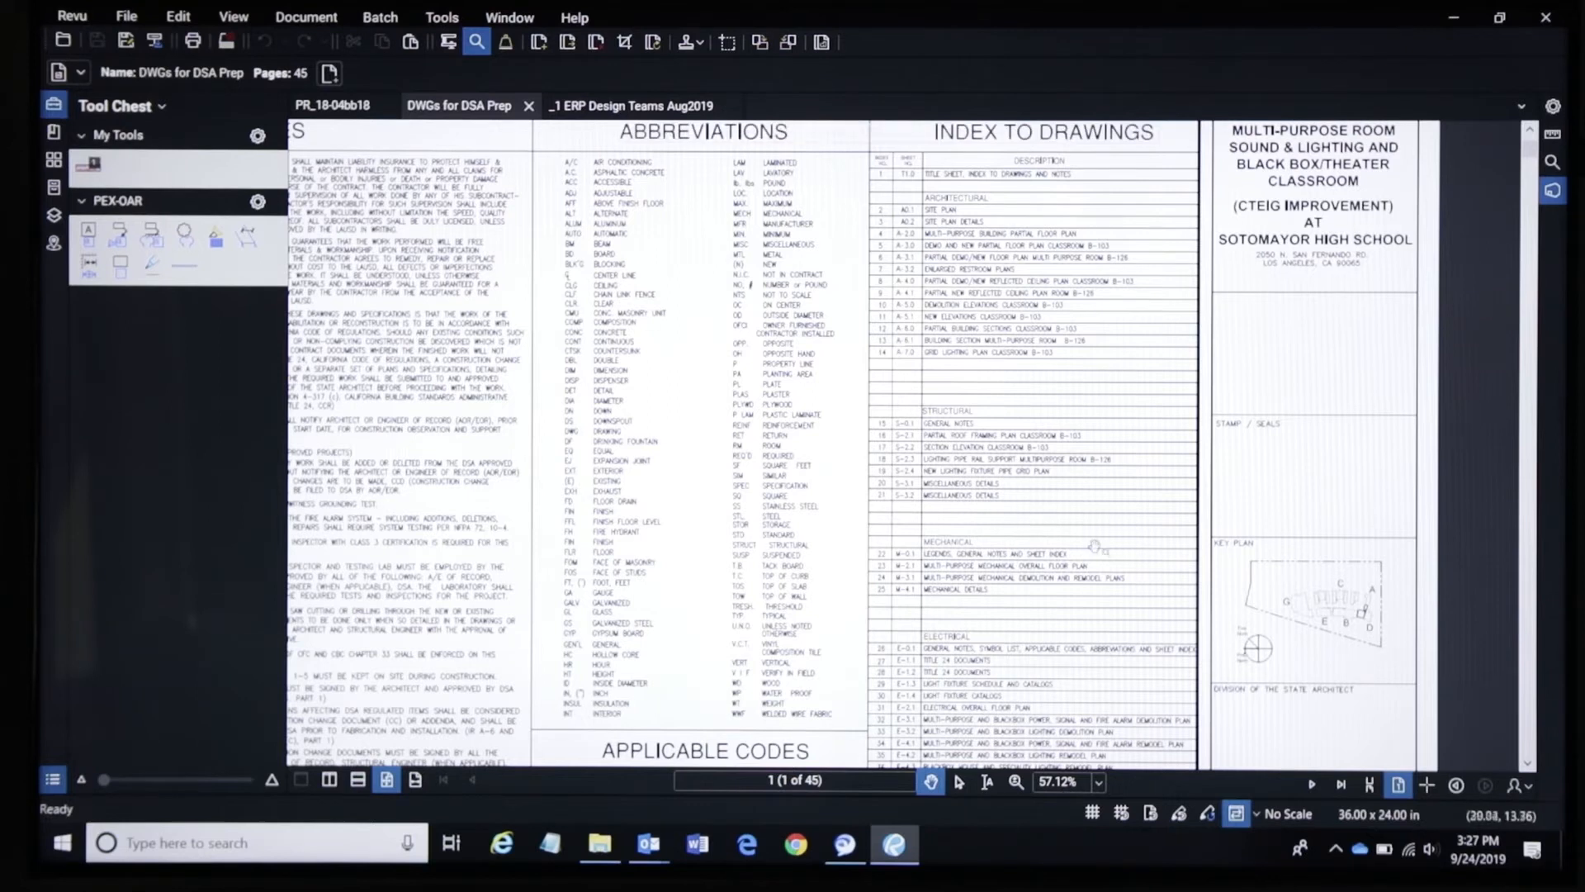
mouse_move(602, 849)
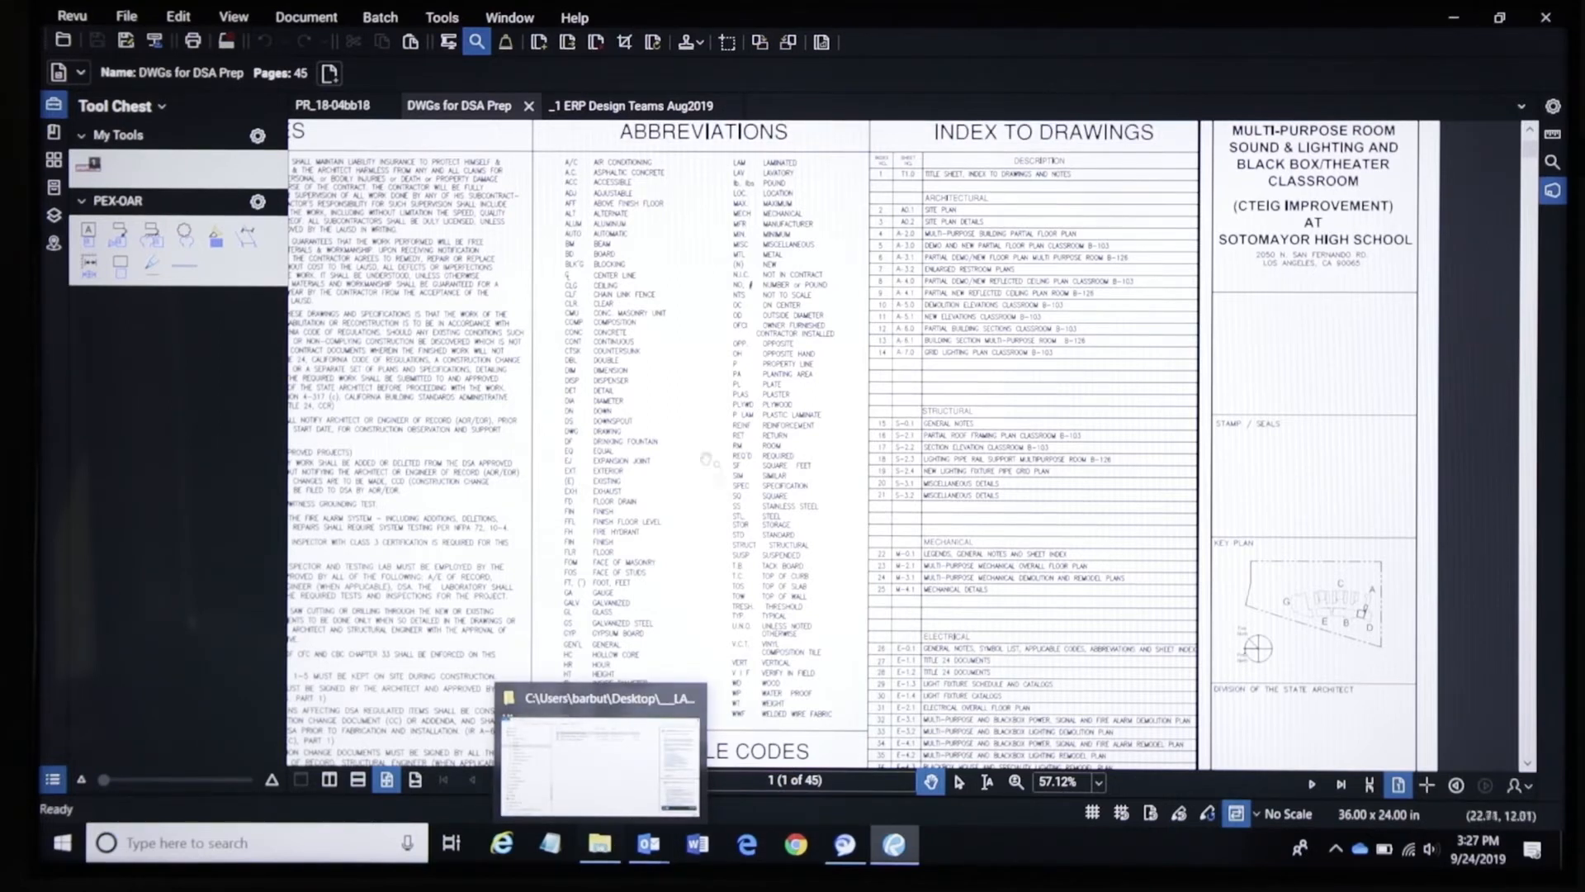
scroll(654, 416, down, 3)
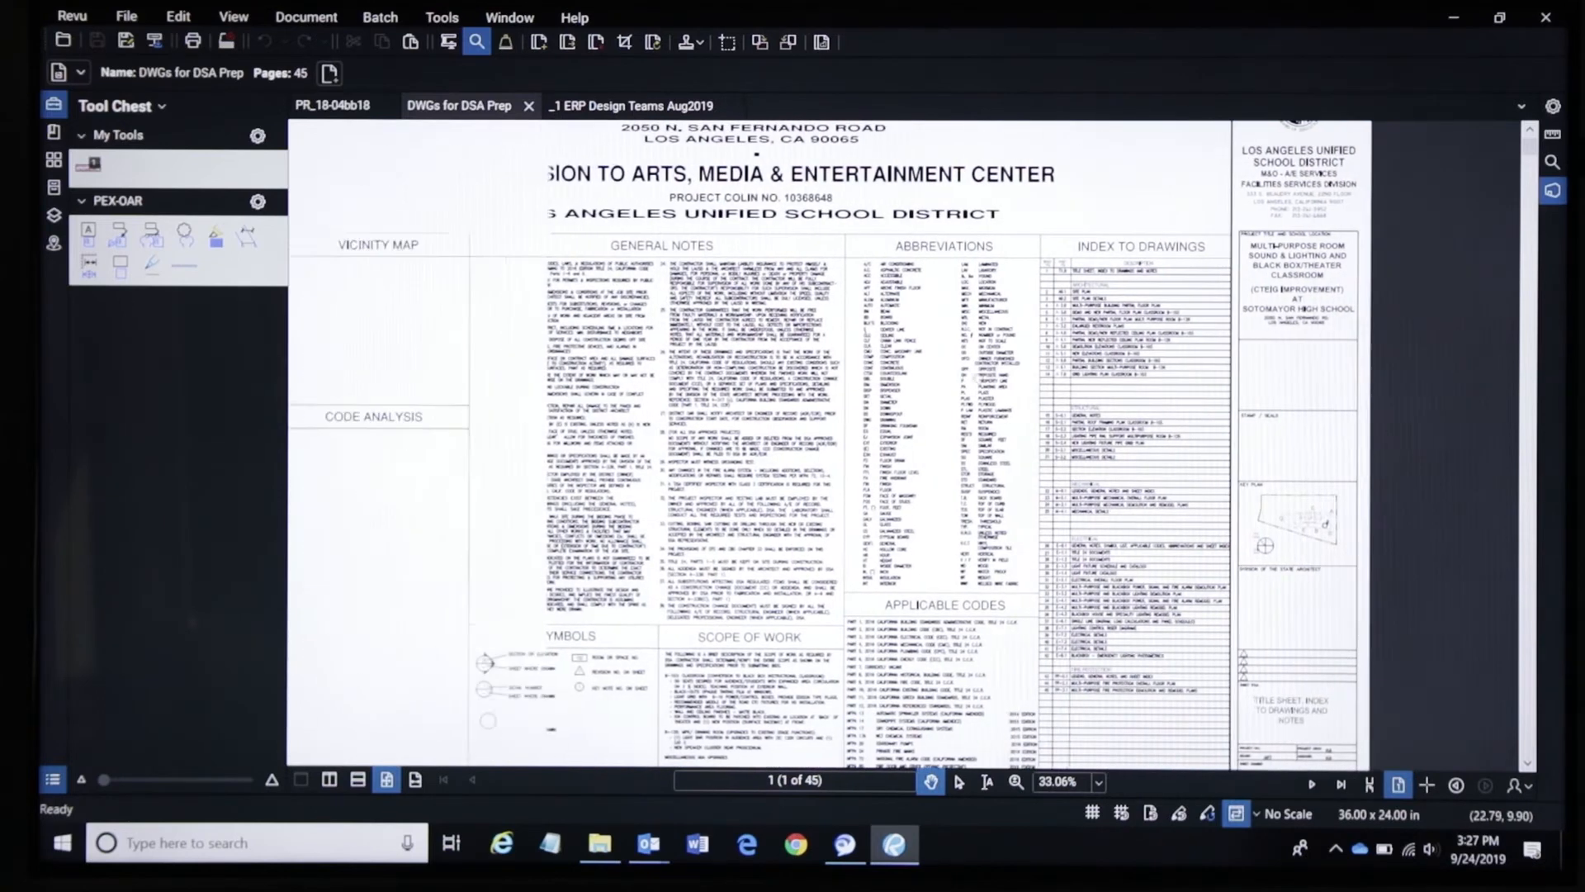
scroll(769, 398, down, 1)
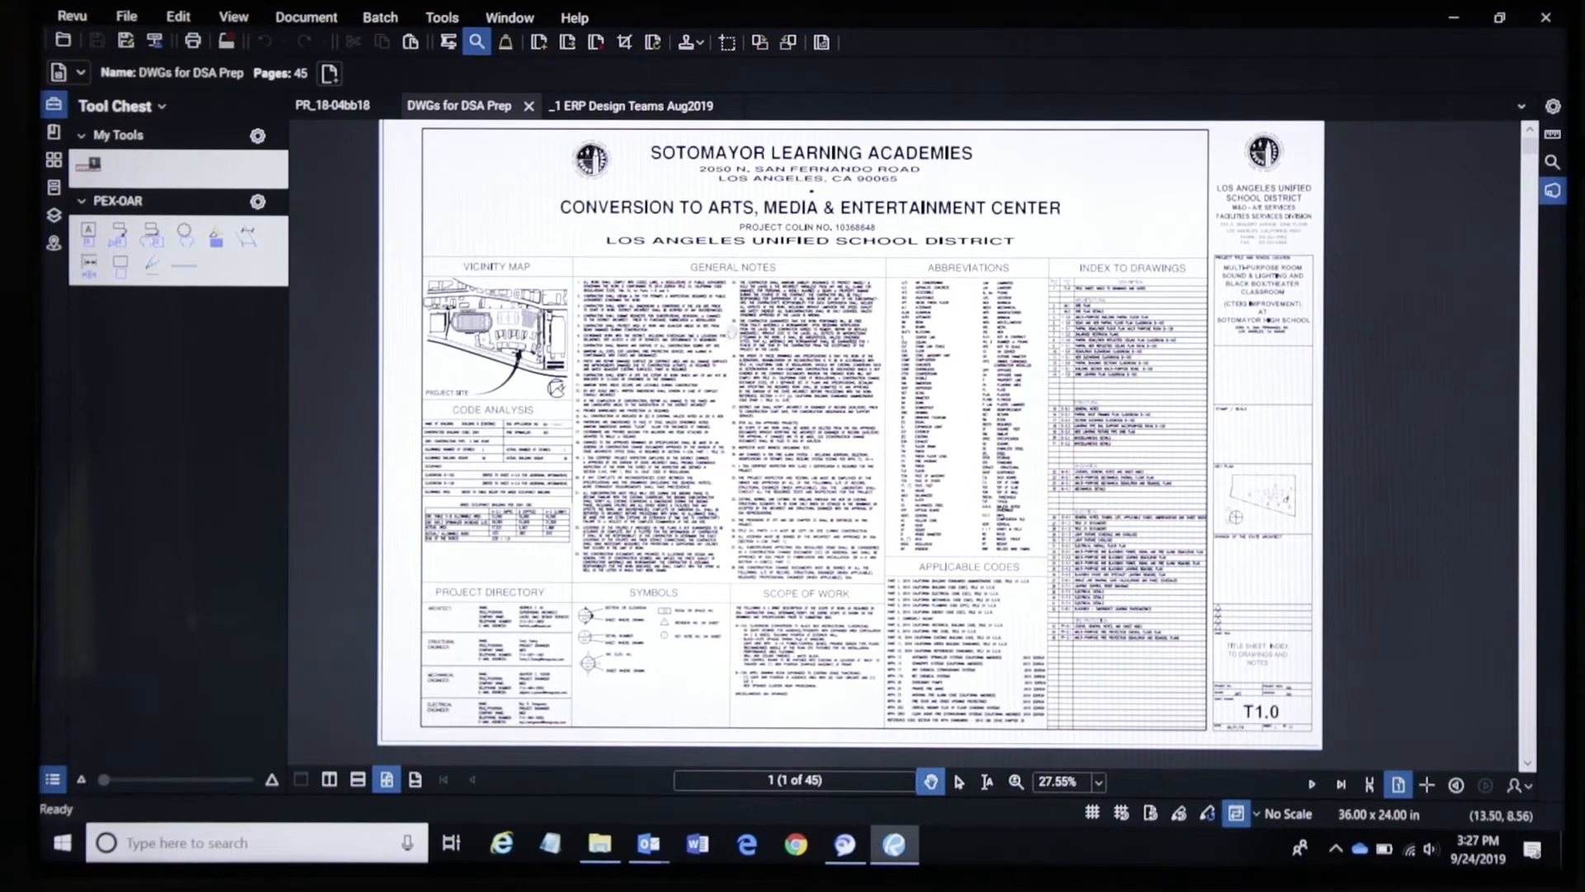
Show the page thumbnails of the drawing set and look through the existing page labels
click(54, 159)
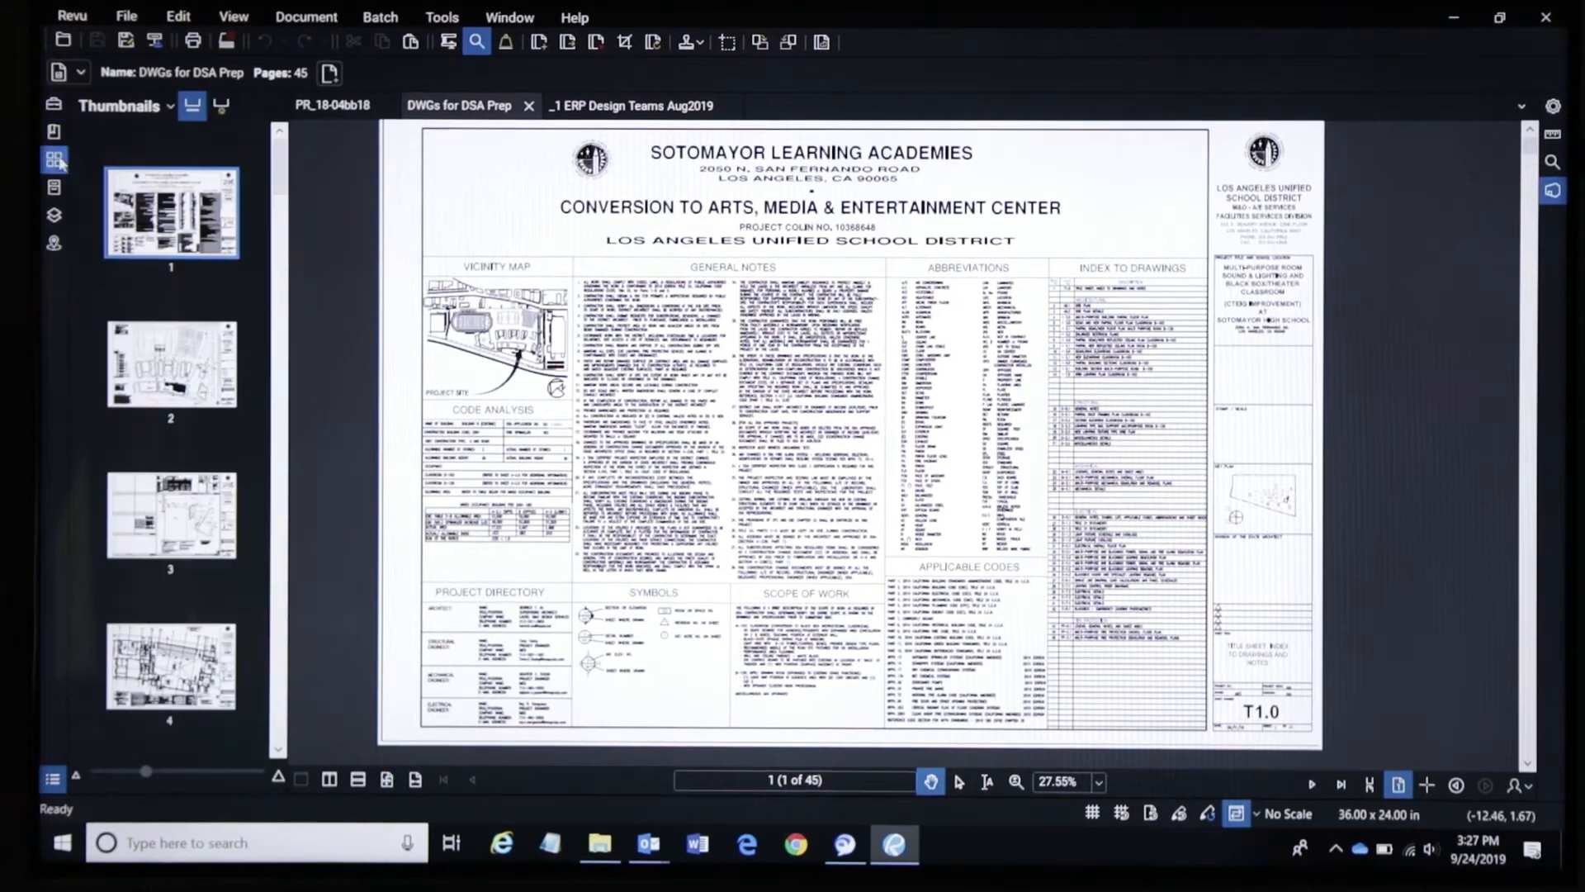
scroll(191, 471, down, 3)
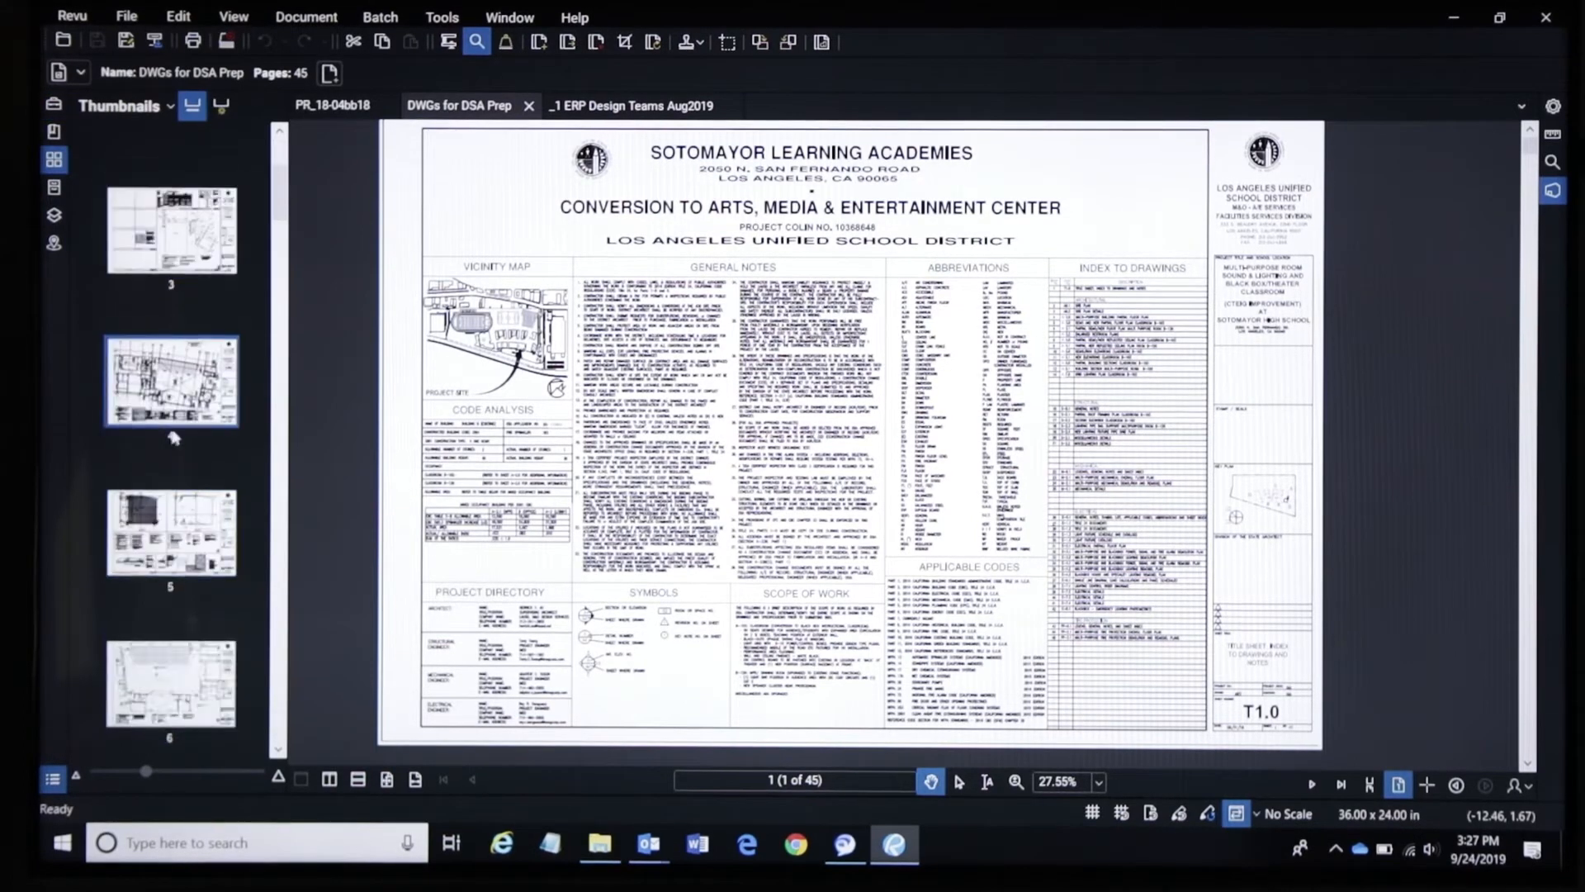
scroll(189, 311, down, 2)
scroll(186, 311, up, 5)
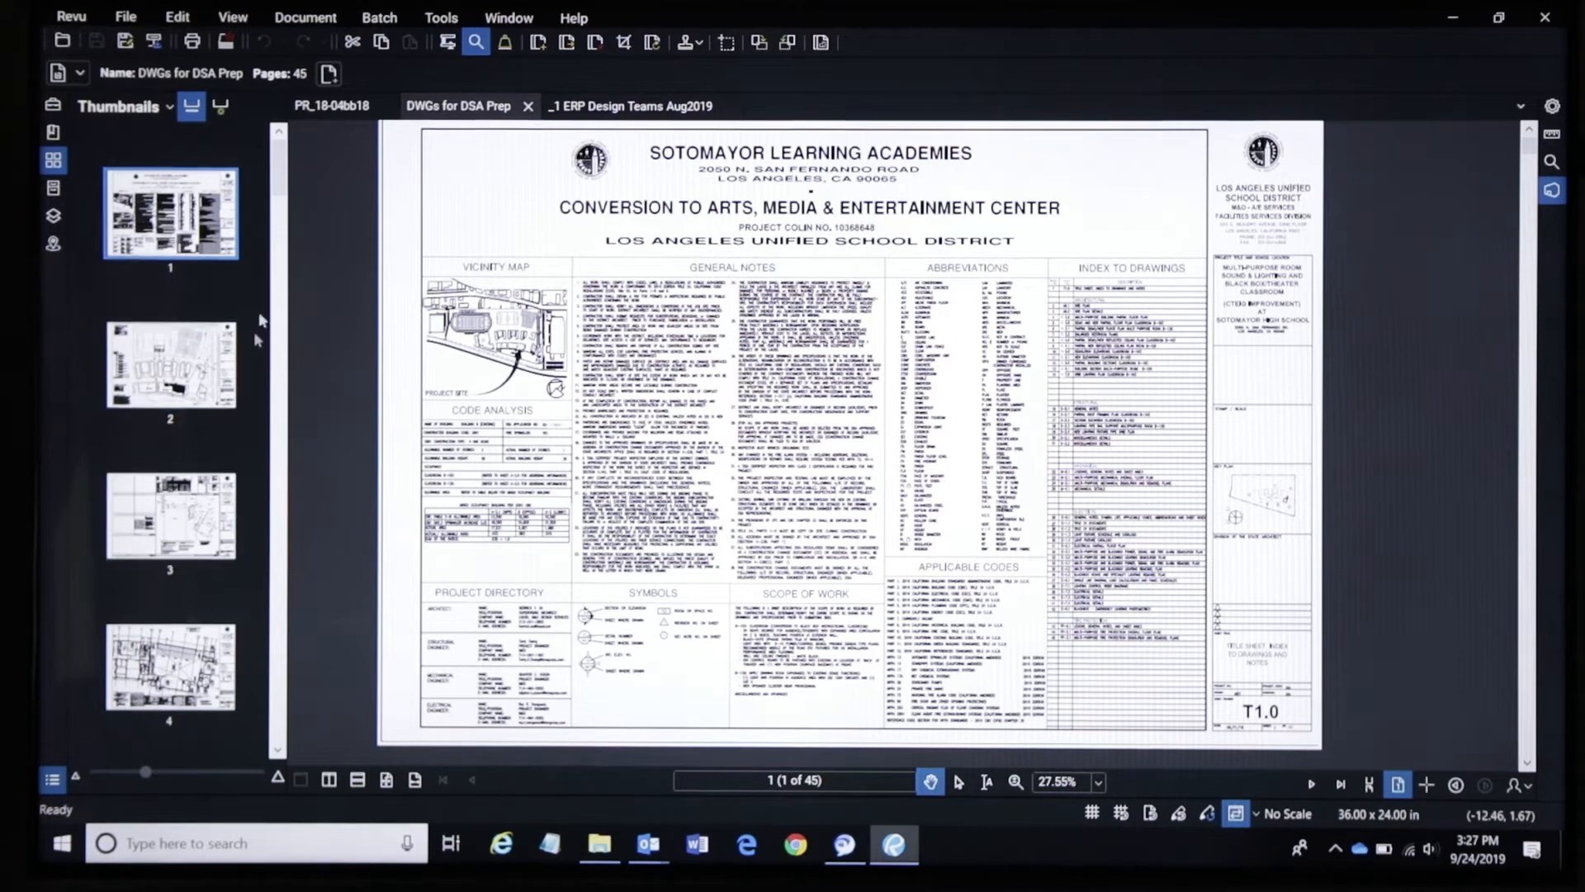
Create page labels from a page region, boxing the T1.0 sheet number as the first region followed by a hyphen
click(221, 109)
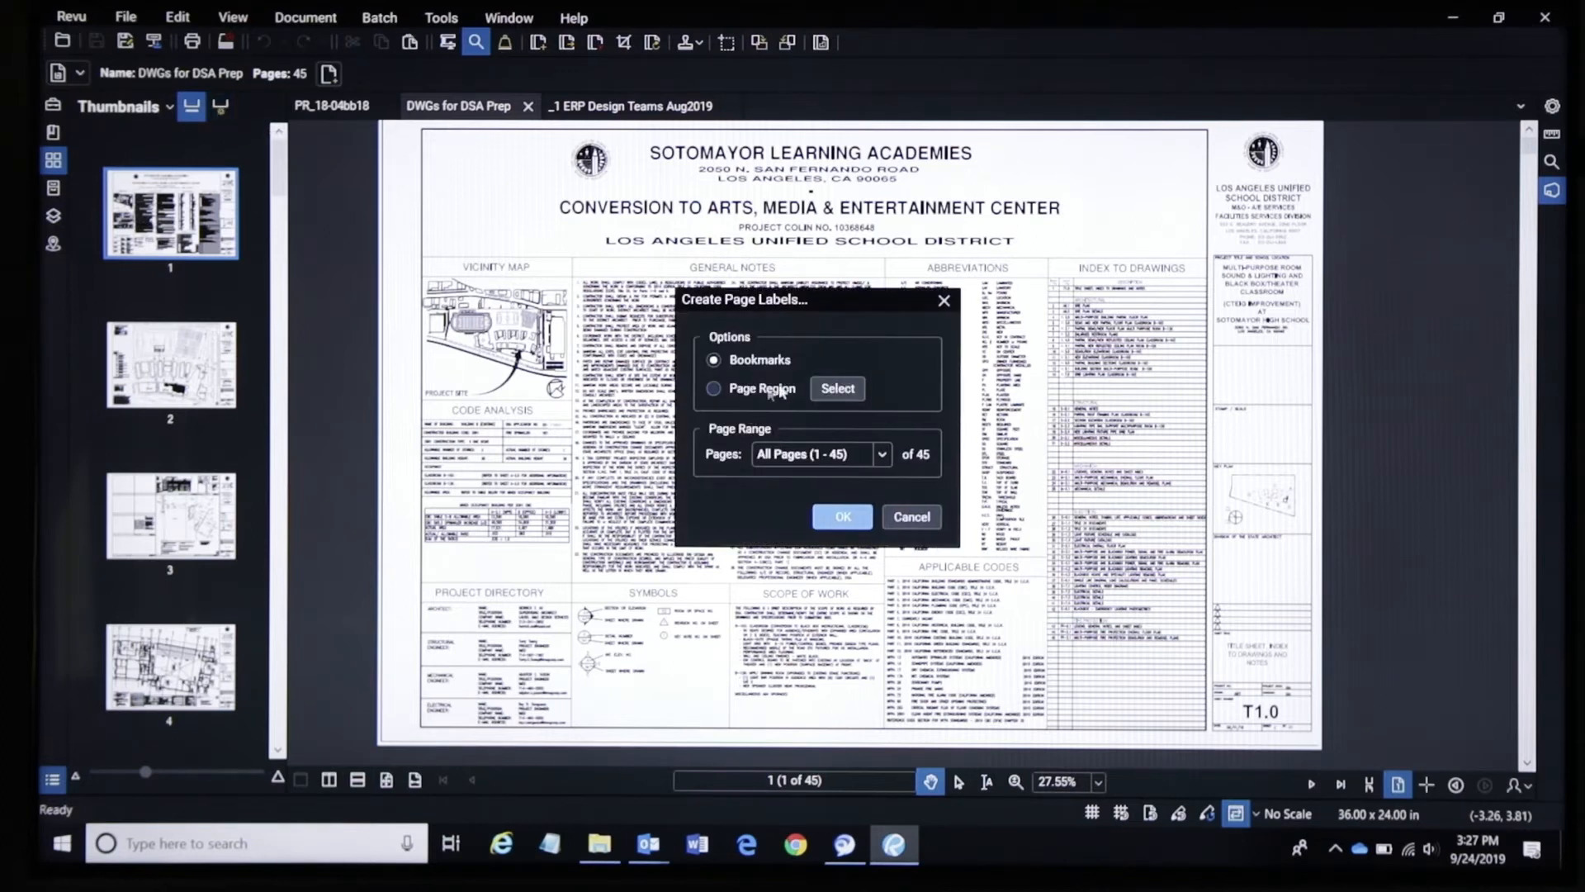
click(713, 388)
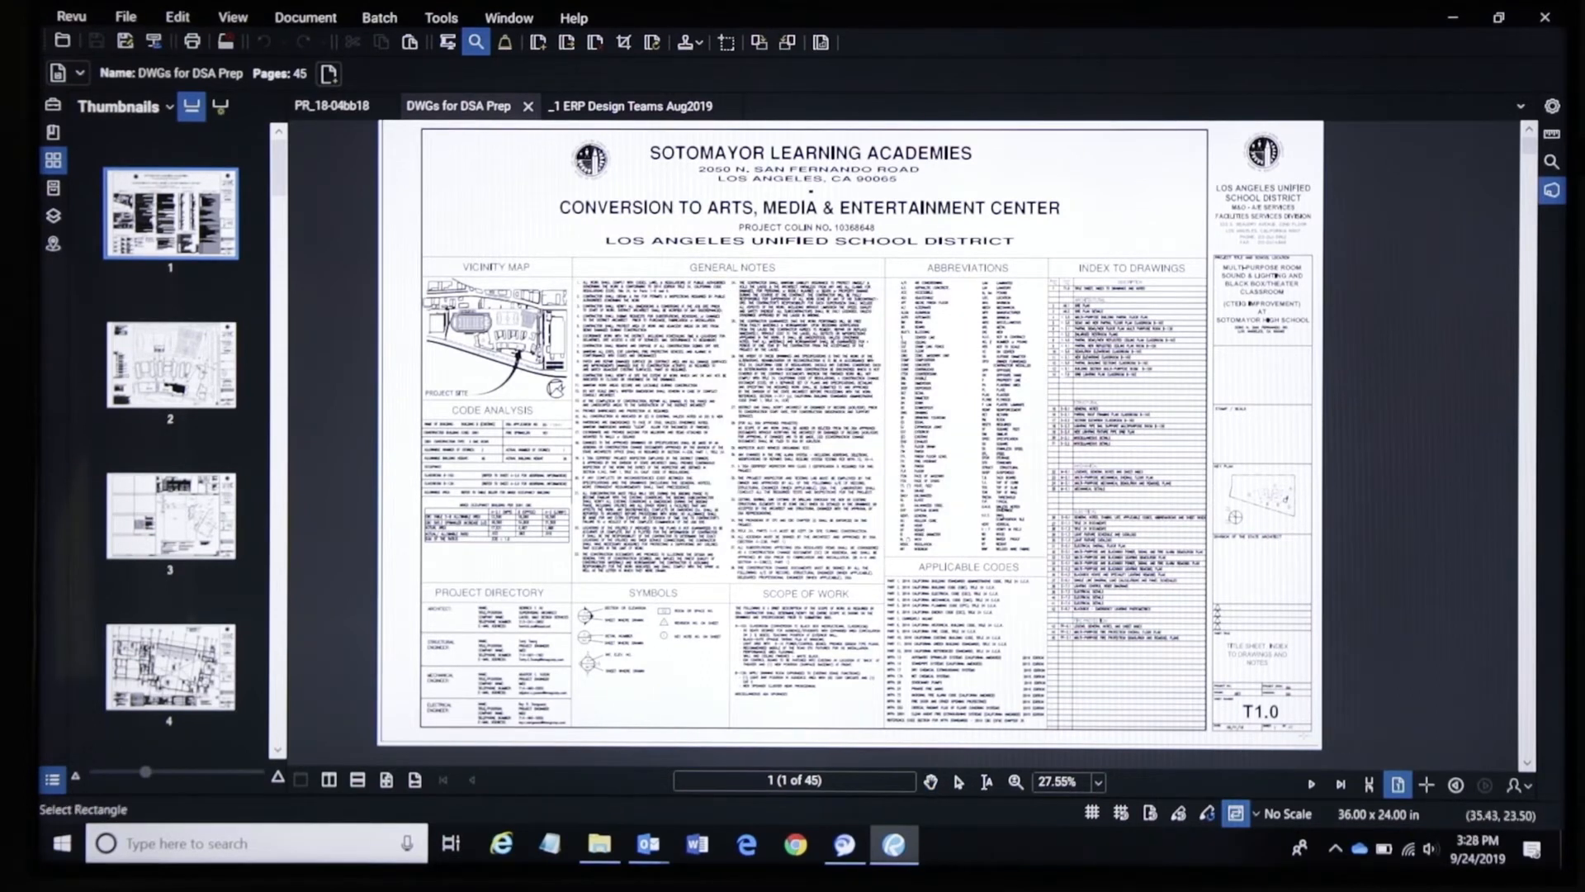
scroll(1299, 736, up, 5)
drag(1115, 659, 1308, 707)
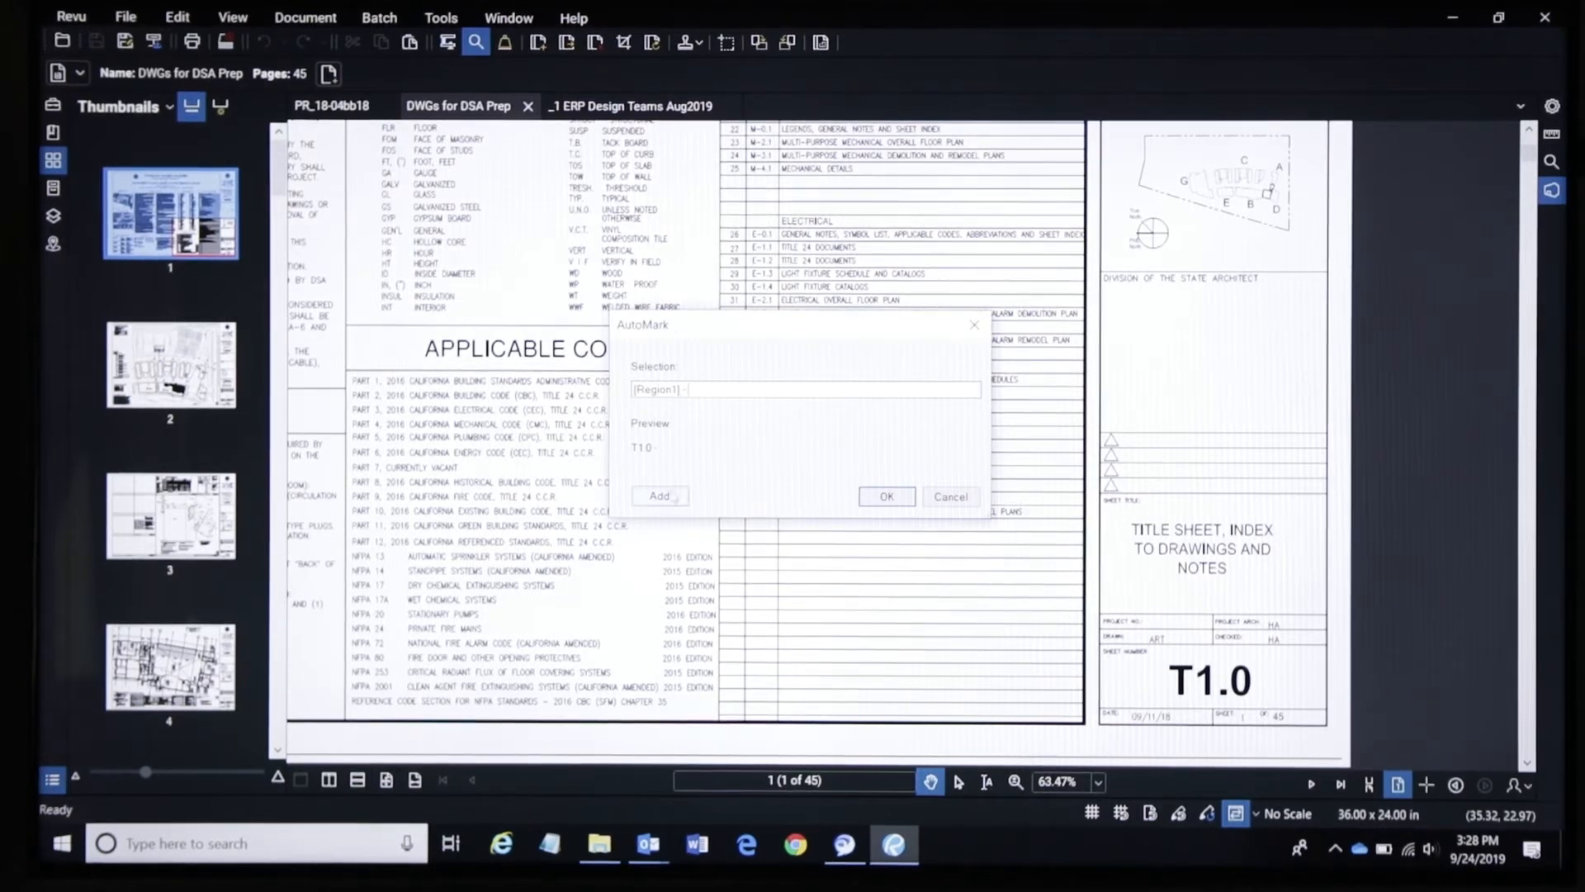
Add the T1.0 sheet title box as the second label region and create the labels for all 45 pages
click(660, 496)
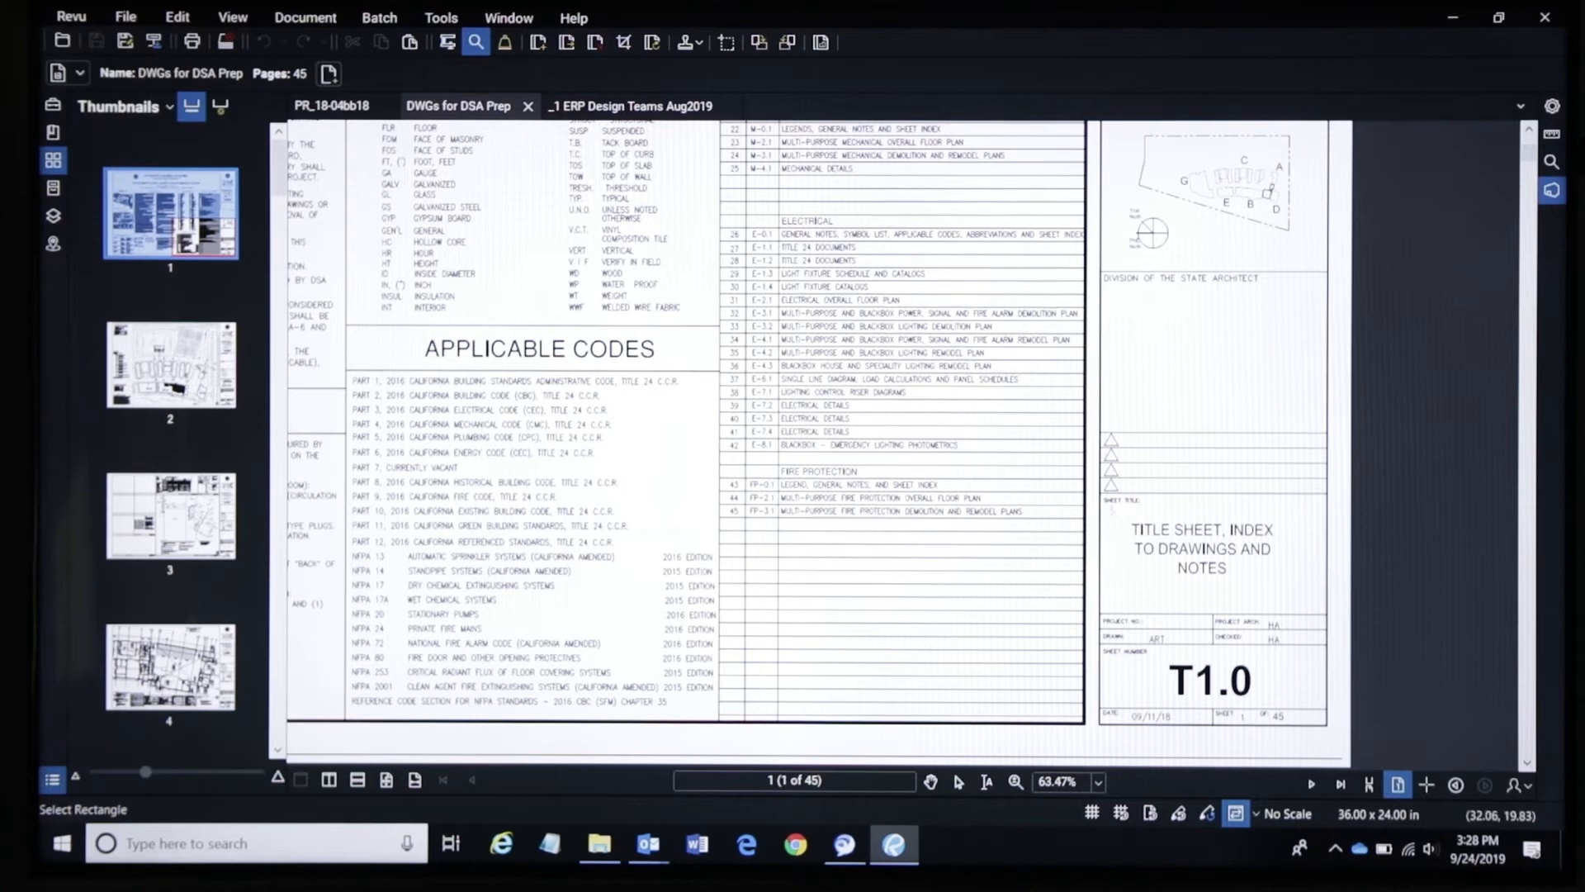
drag(1109, 510, 1320, 606)
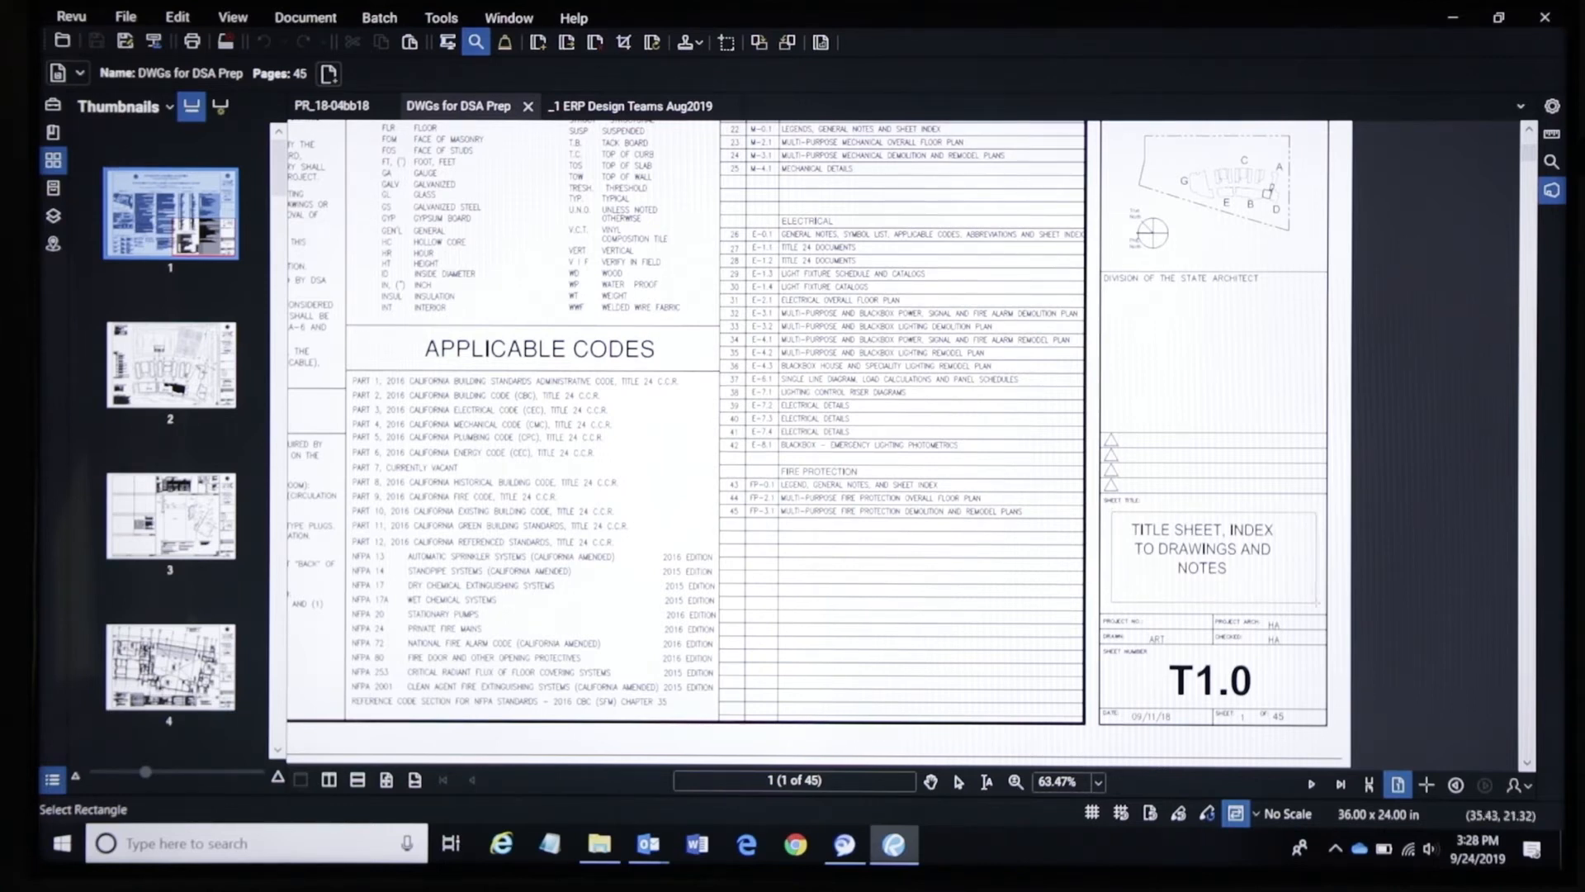
drag(640, 449, 895, 454)
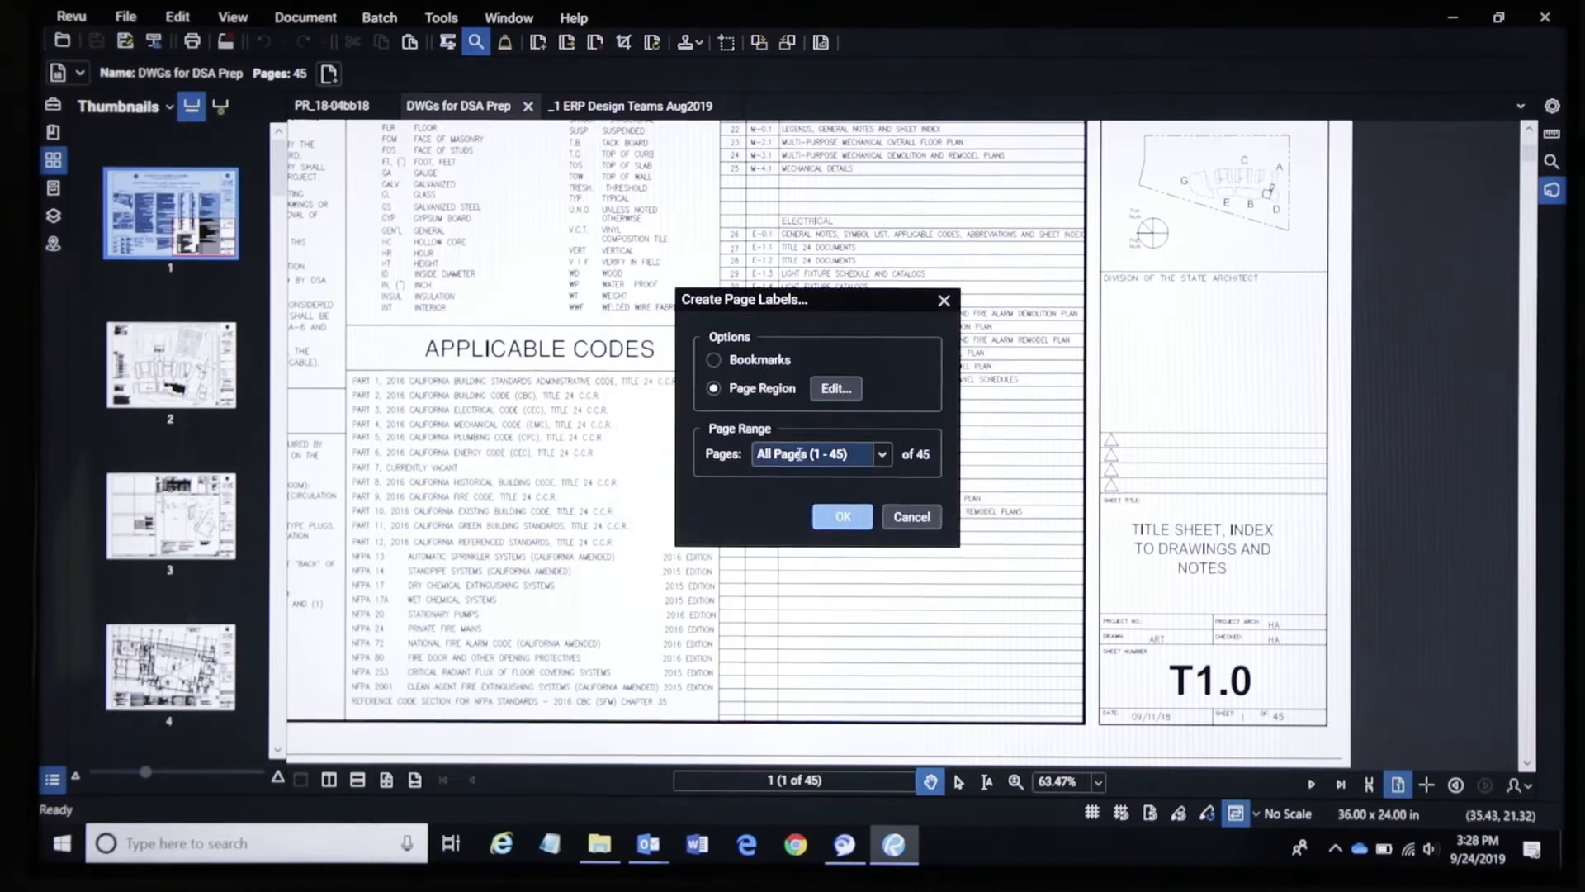
click(793, 454)
click(852, 522)
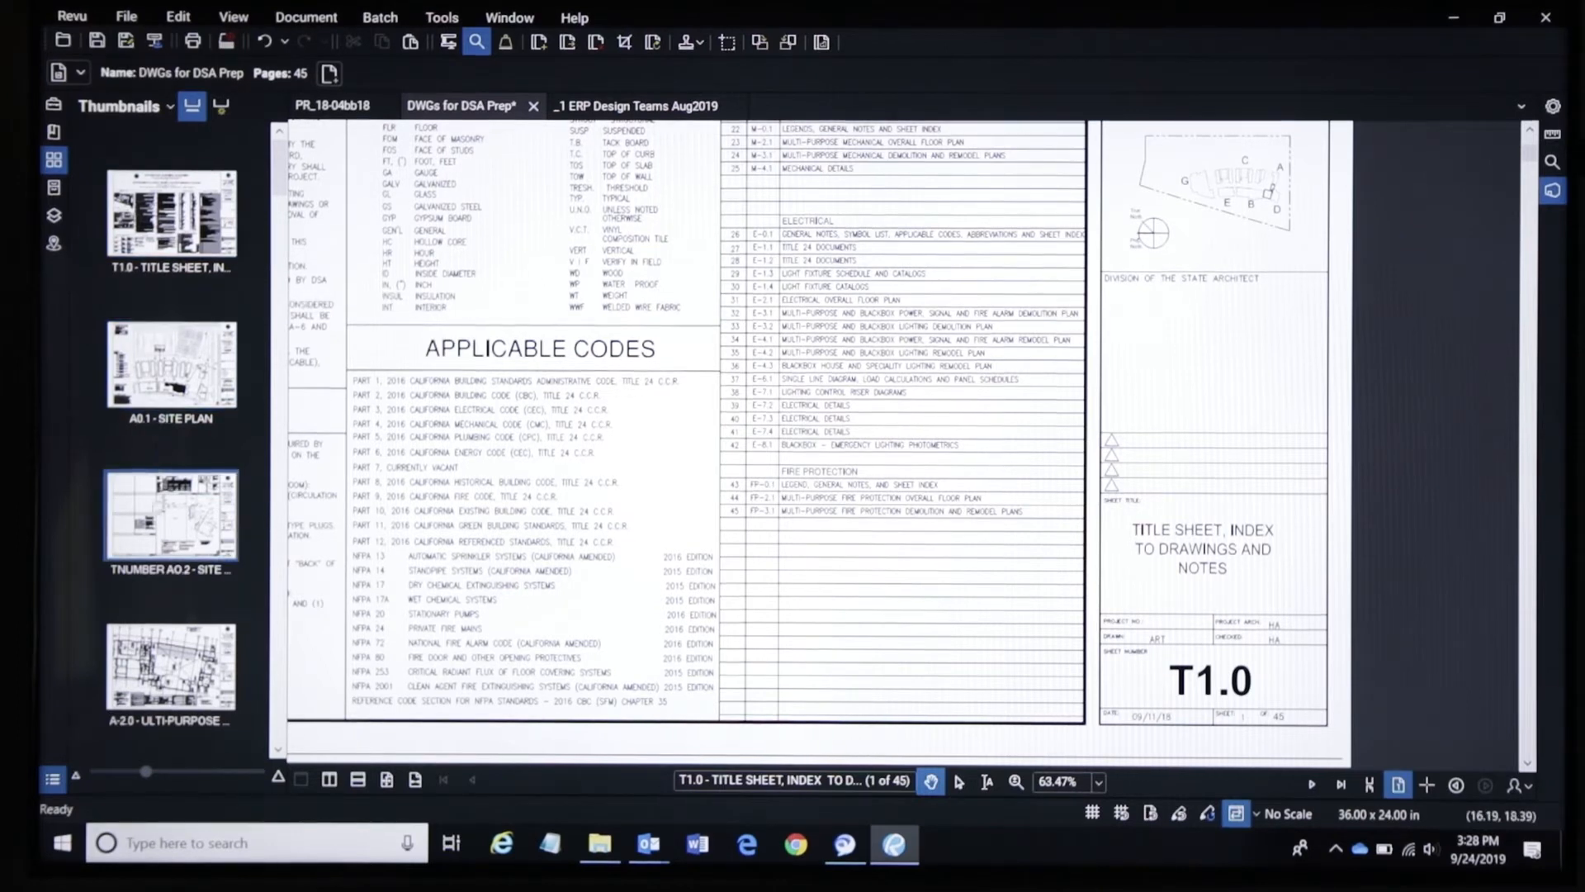
Check the page labels in the thumbnails and open the site details sheet A0.2
scroll(159, 491, down, 5)
scroll(160, 499, up, 3)
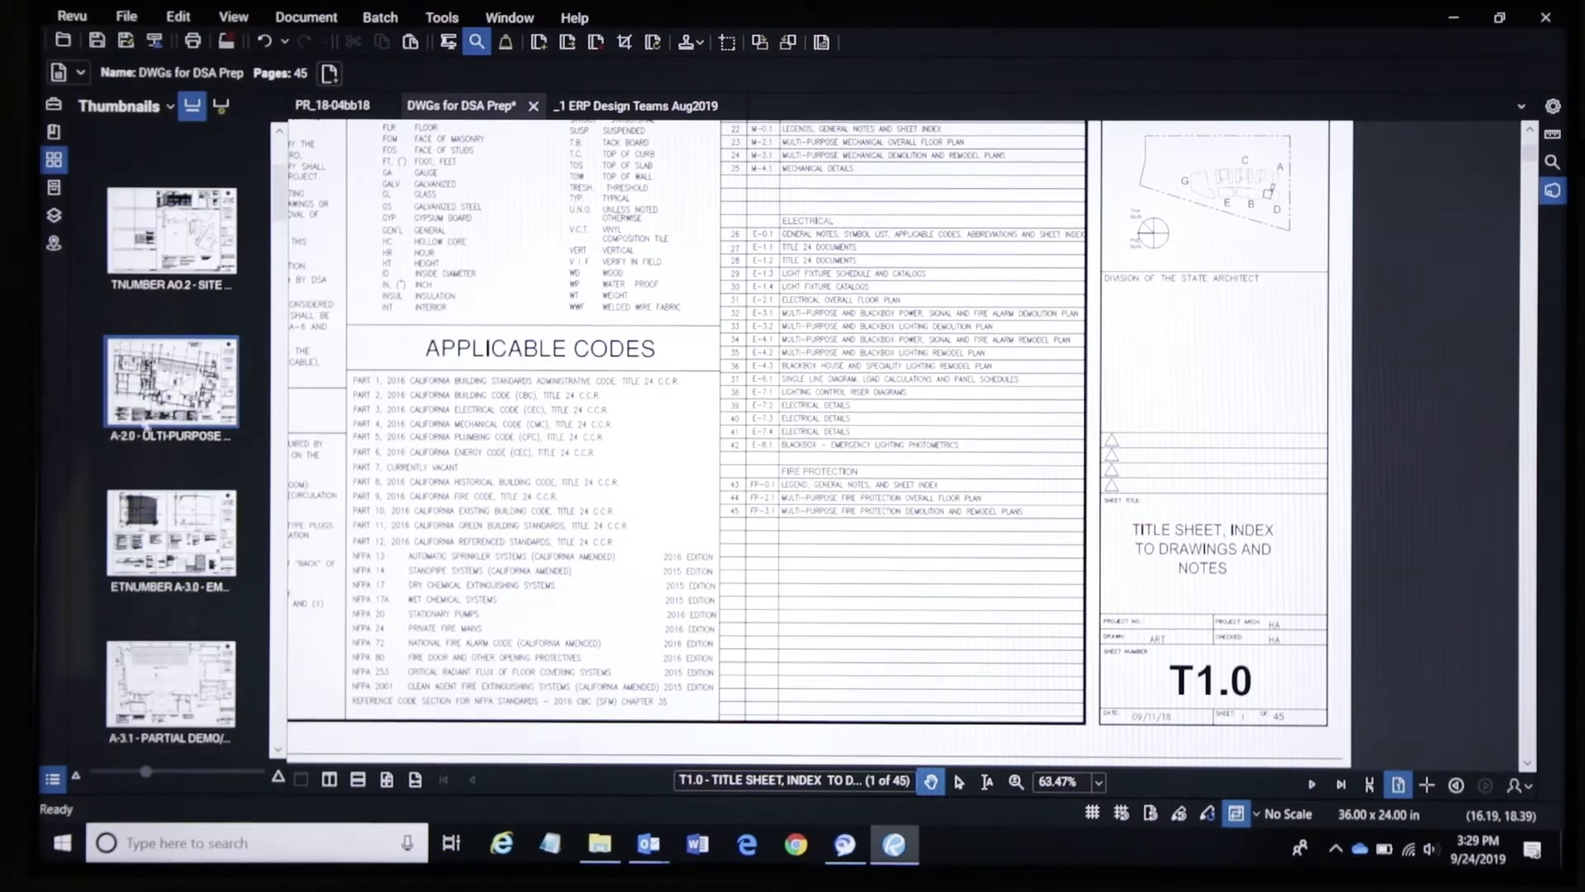
click(153, 258)
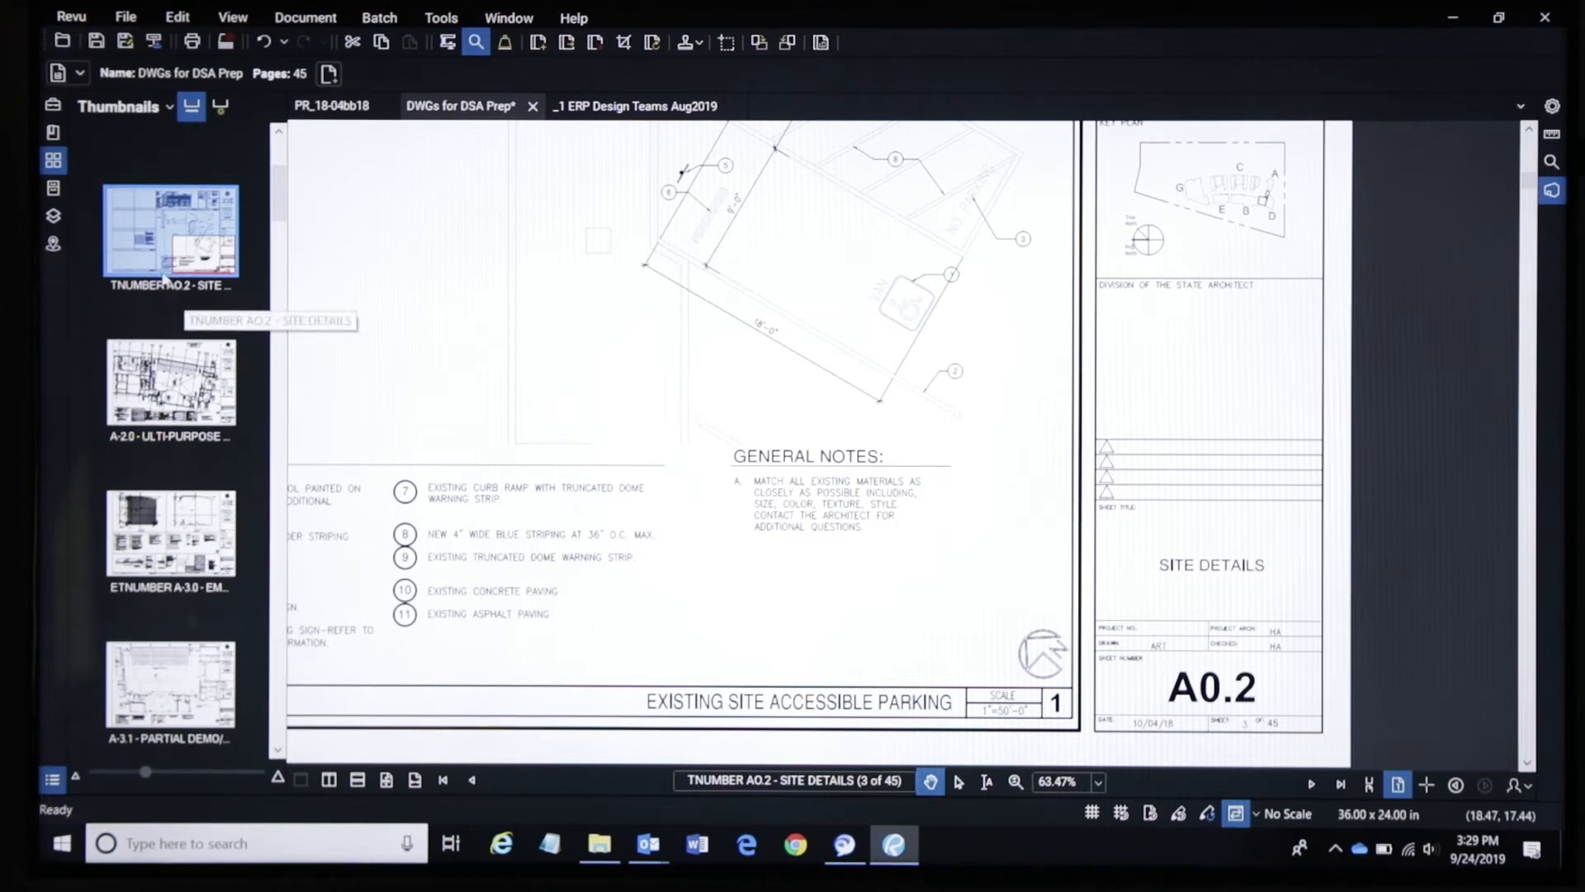
Restart page label creation by page region, tightly boxing only the A0.2 sheet number below its caption
click(221, 107)
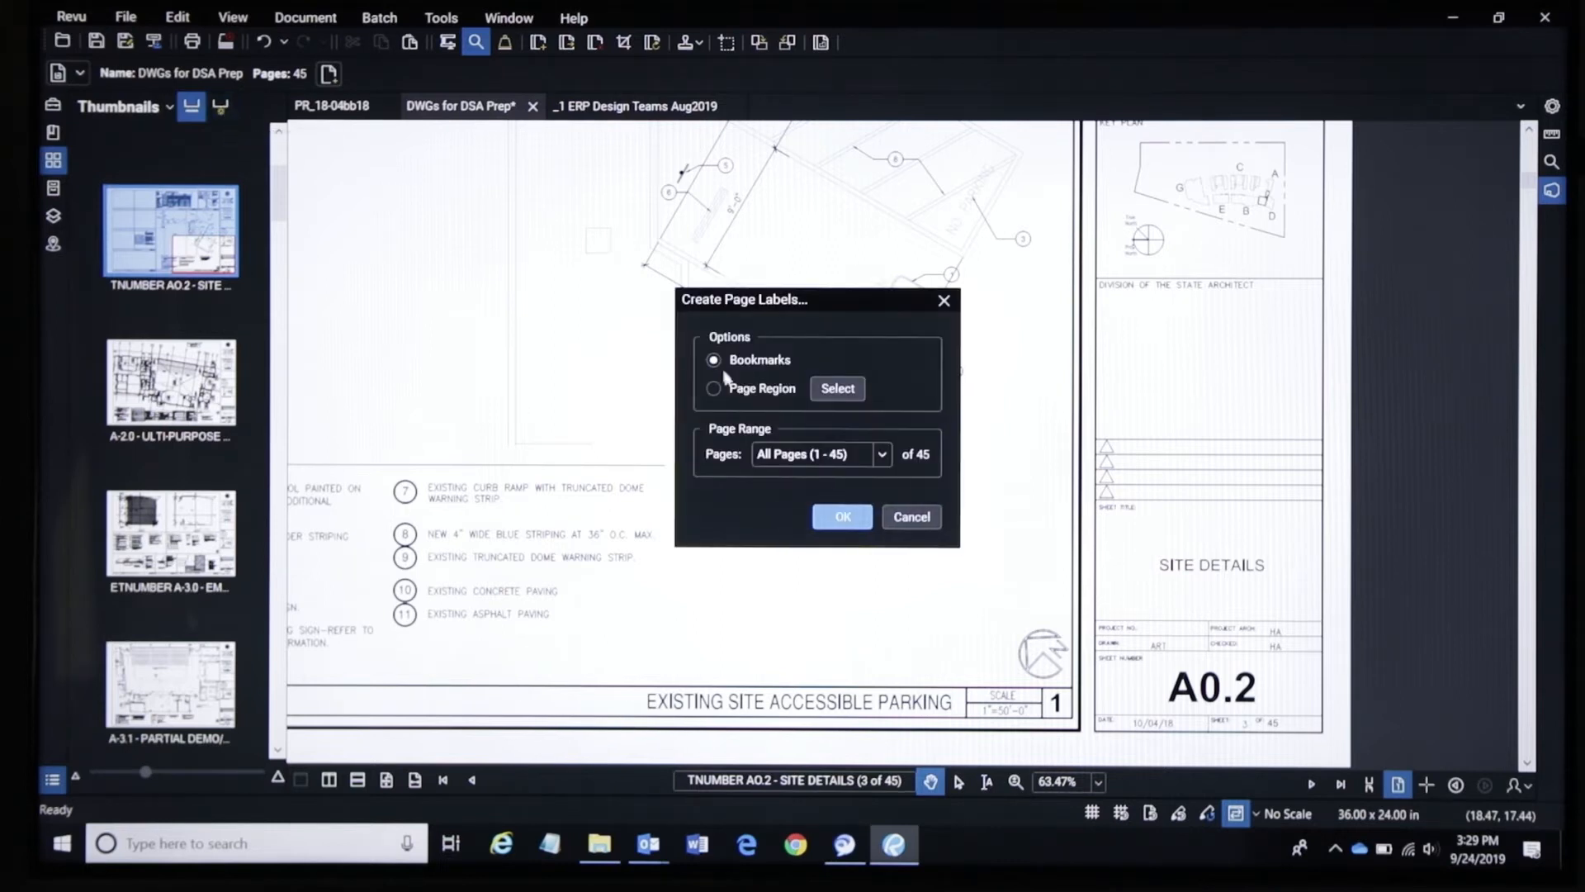
click(838, 389)
drag(1104, 672, 1201, 710)
drag(1316, 704, 1316, 705)
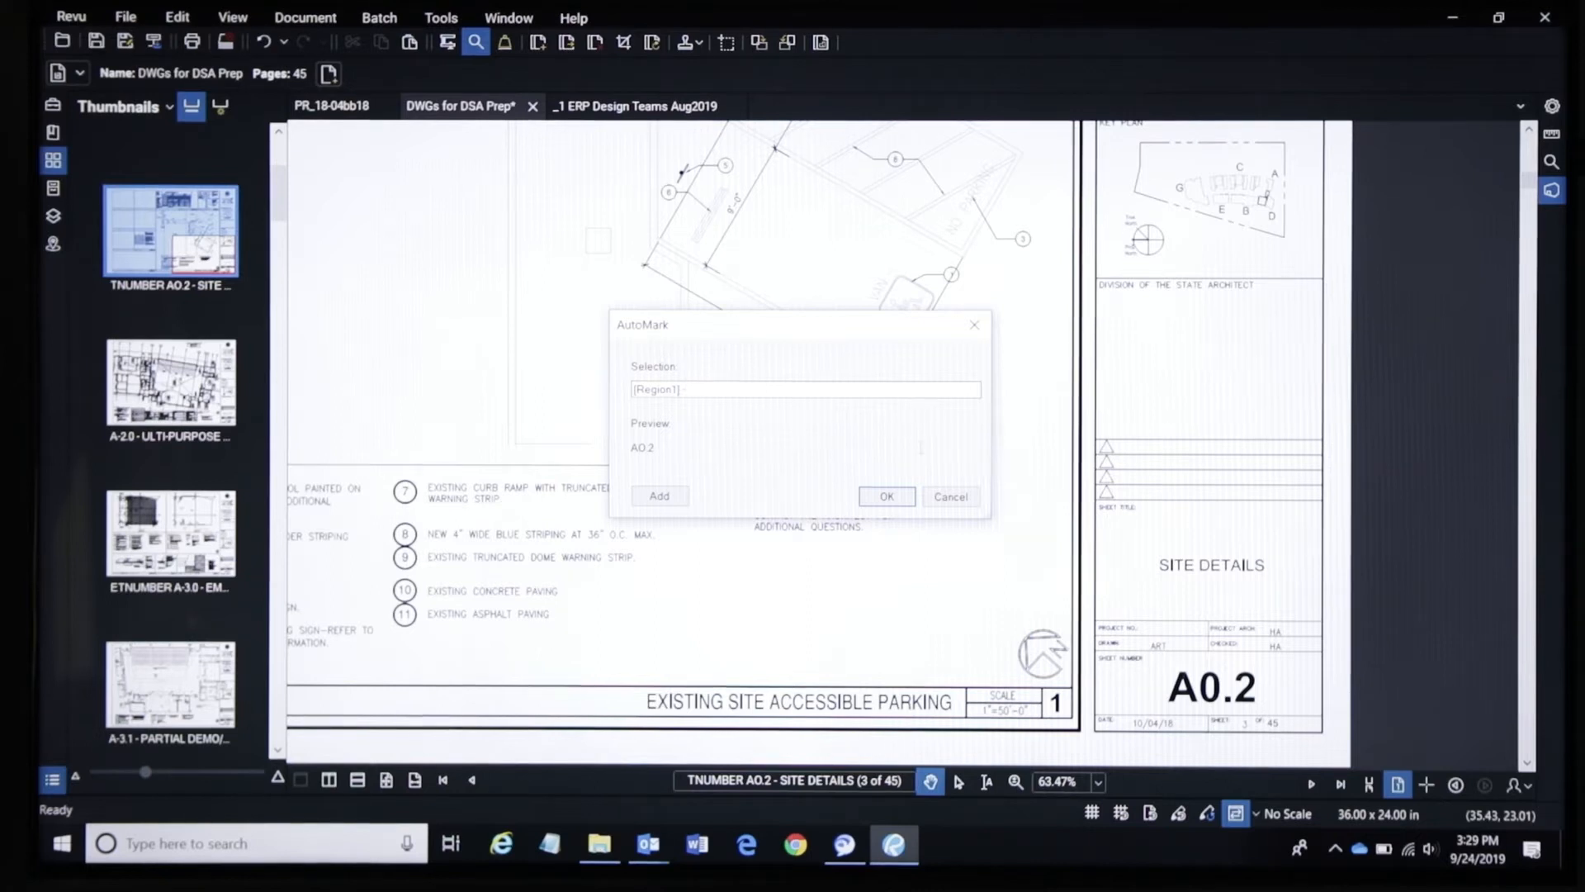
Add the SITE DETAILS sheet title, without its caption, as the second label region and create labels for all 45 pages
click(886, 496)
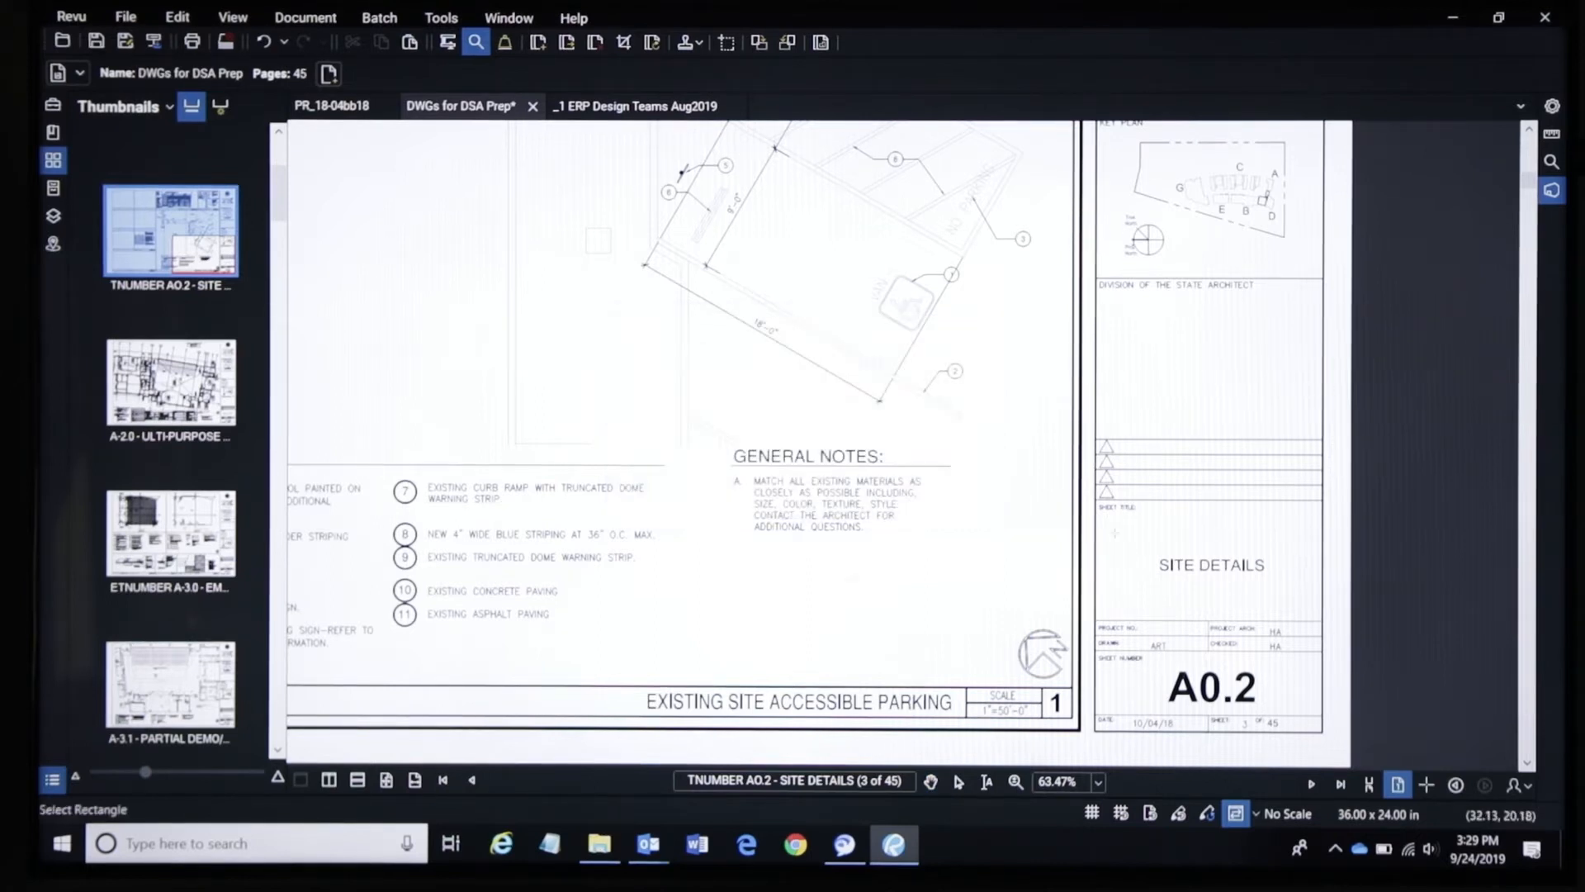
drag(1107, 521, 1305, 614)
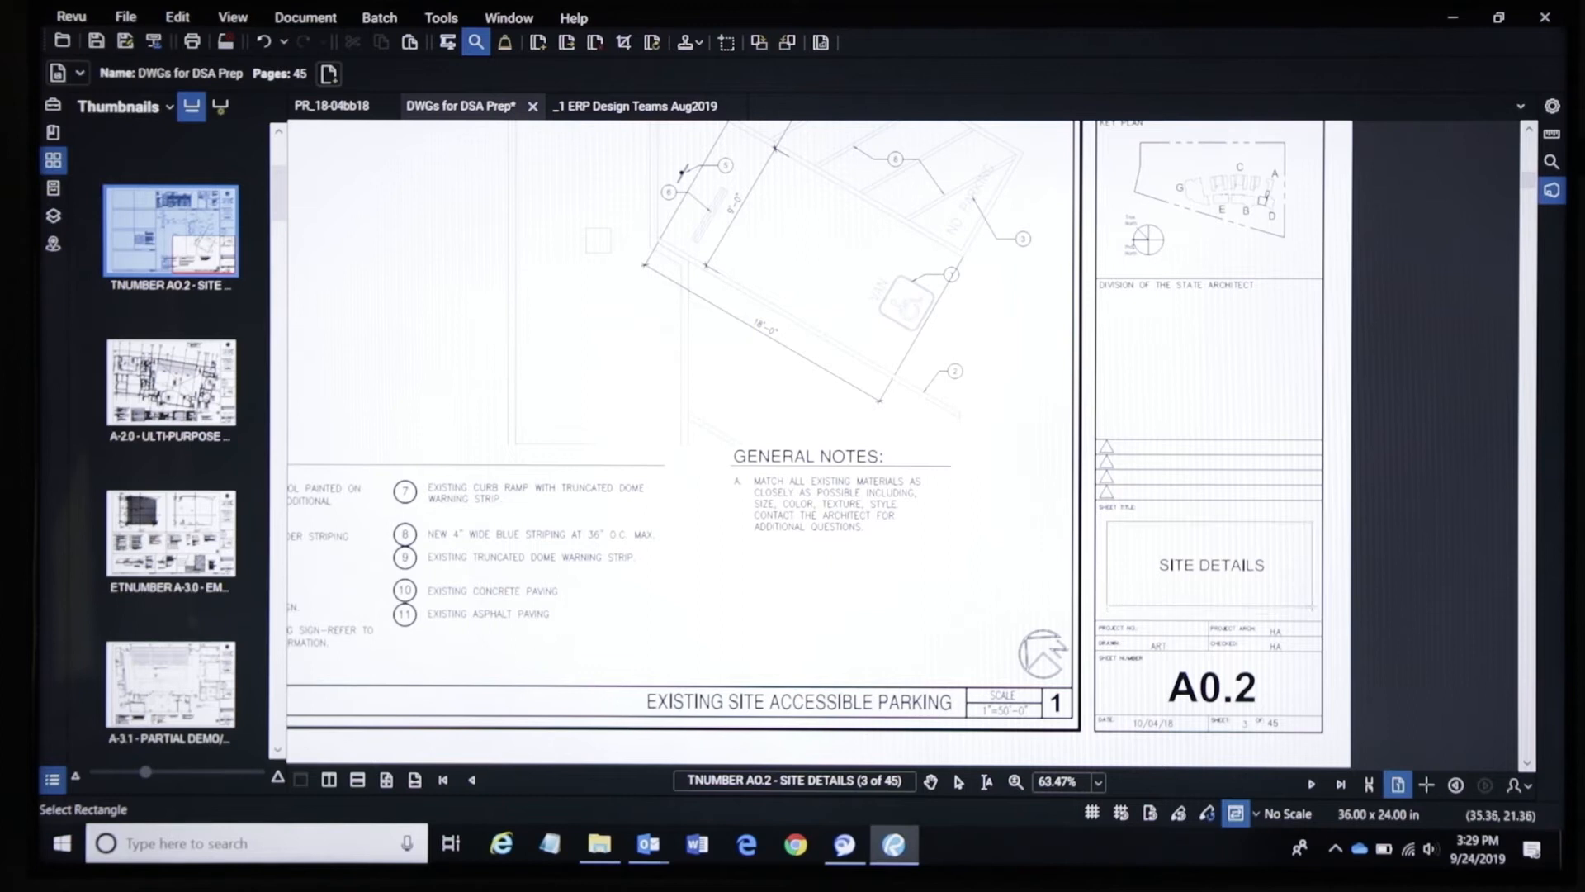
click(886, 496)
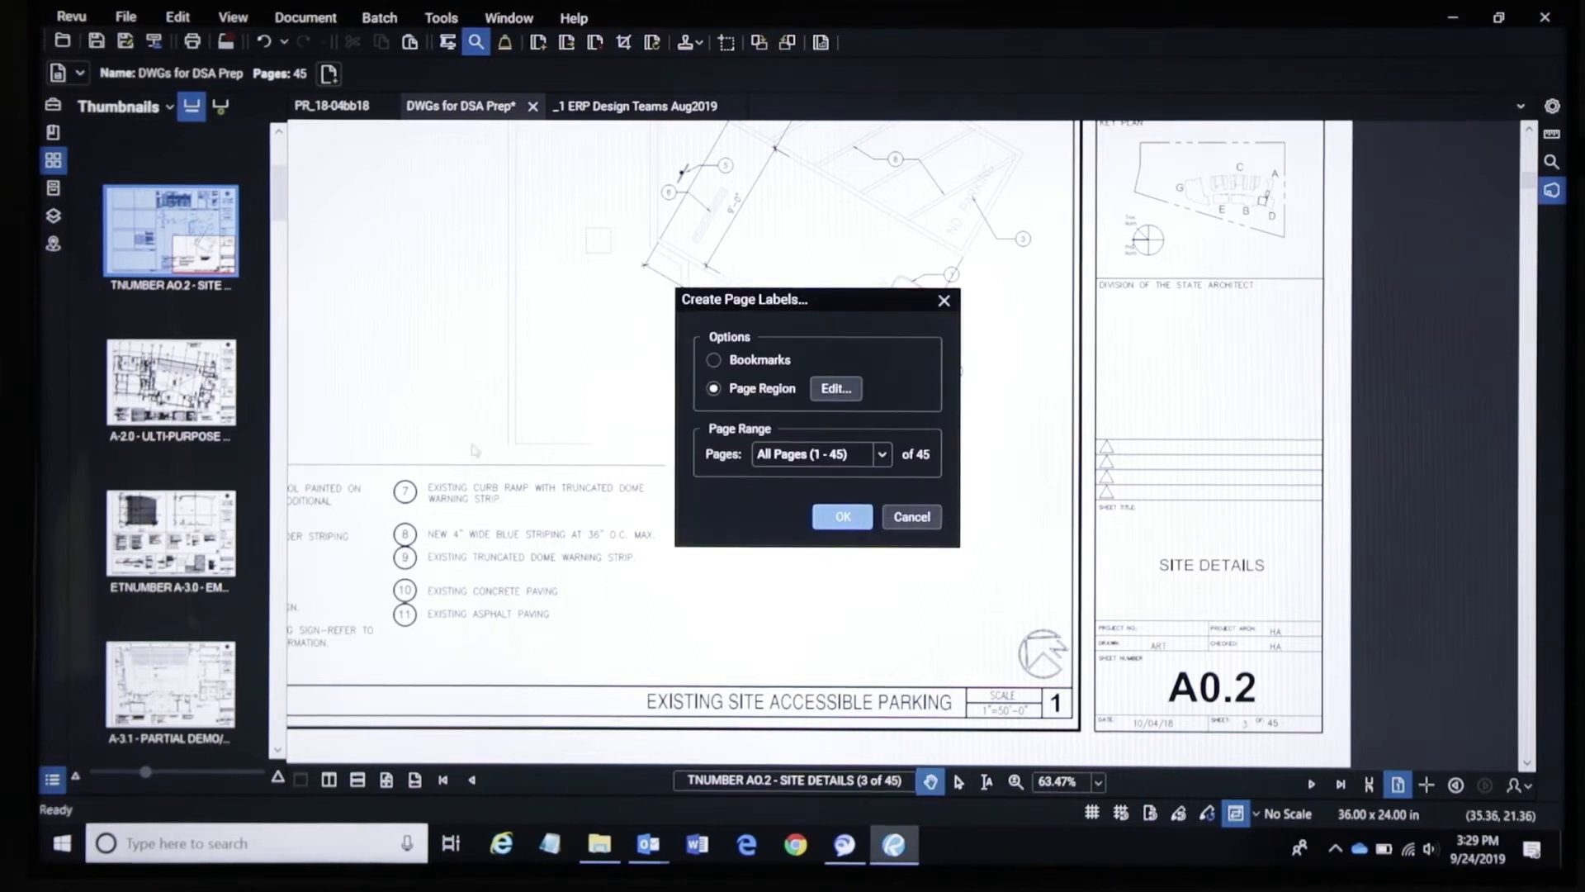
click(847, 518)
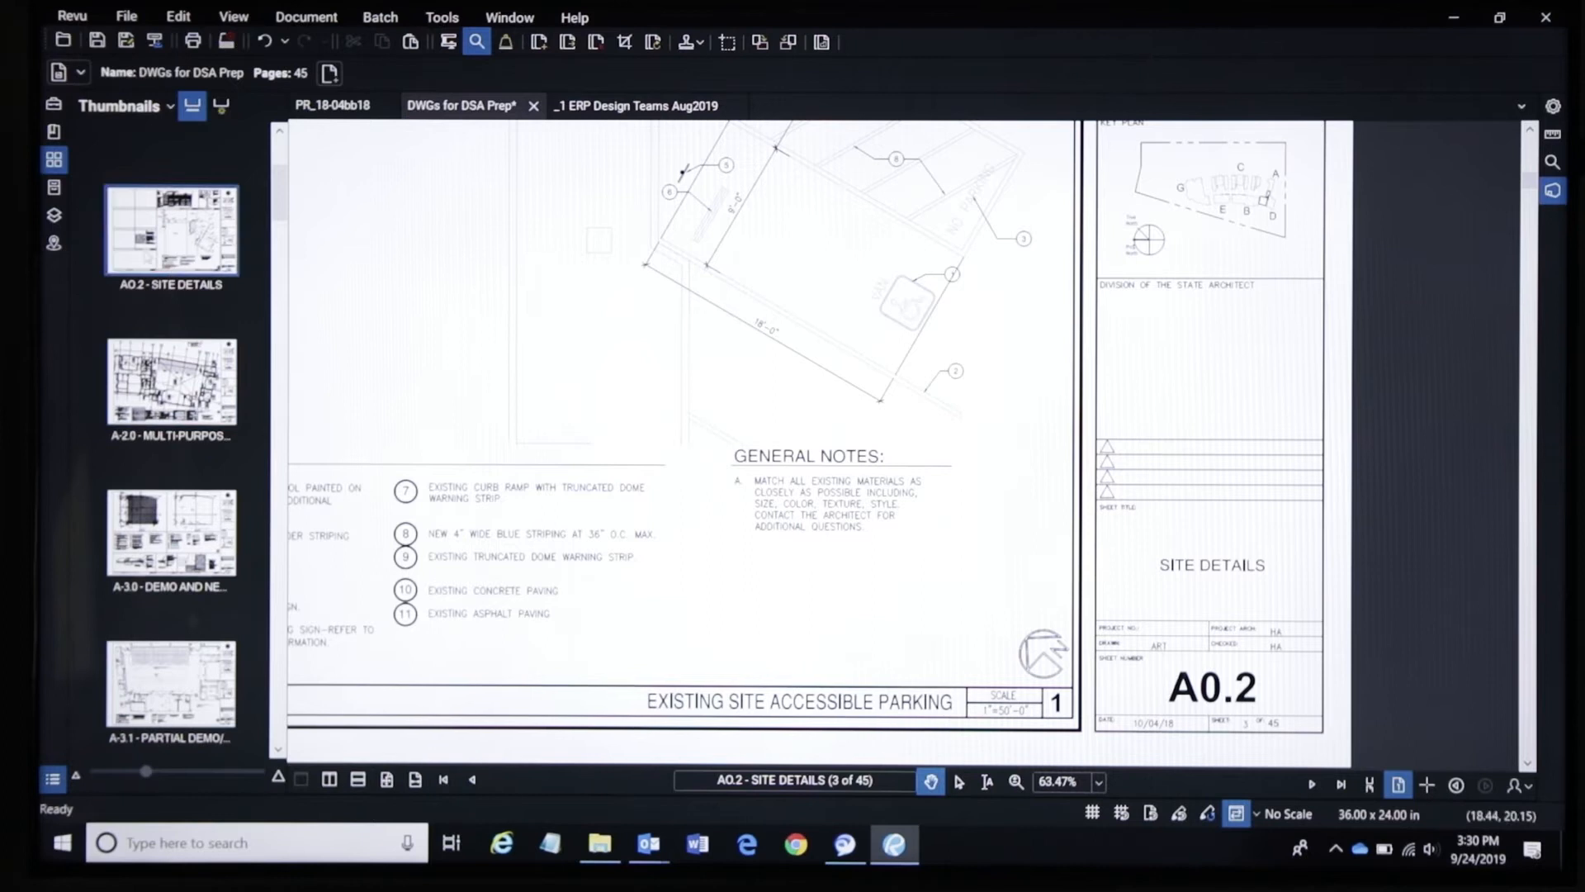
Review the new sheet number and title labels through the architectural and structural page thumbnails
scroll(174, 518, down, 6)
scroll(173, 517, down, 8)
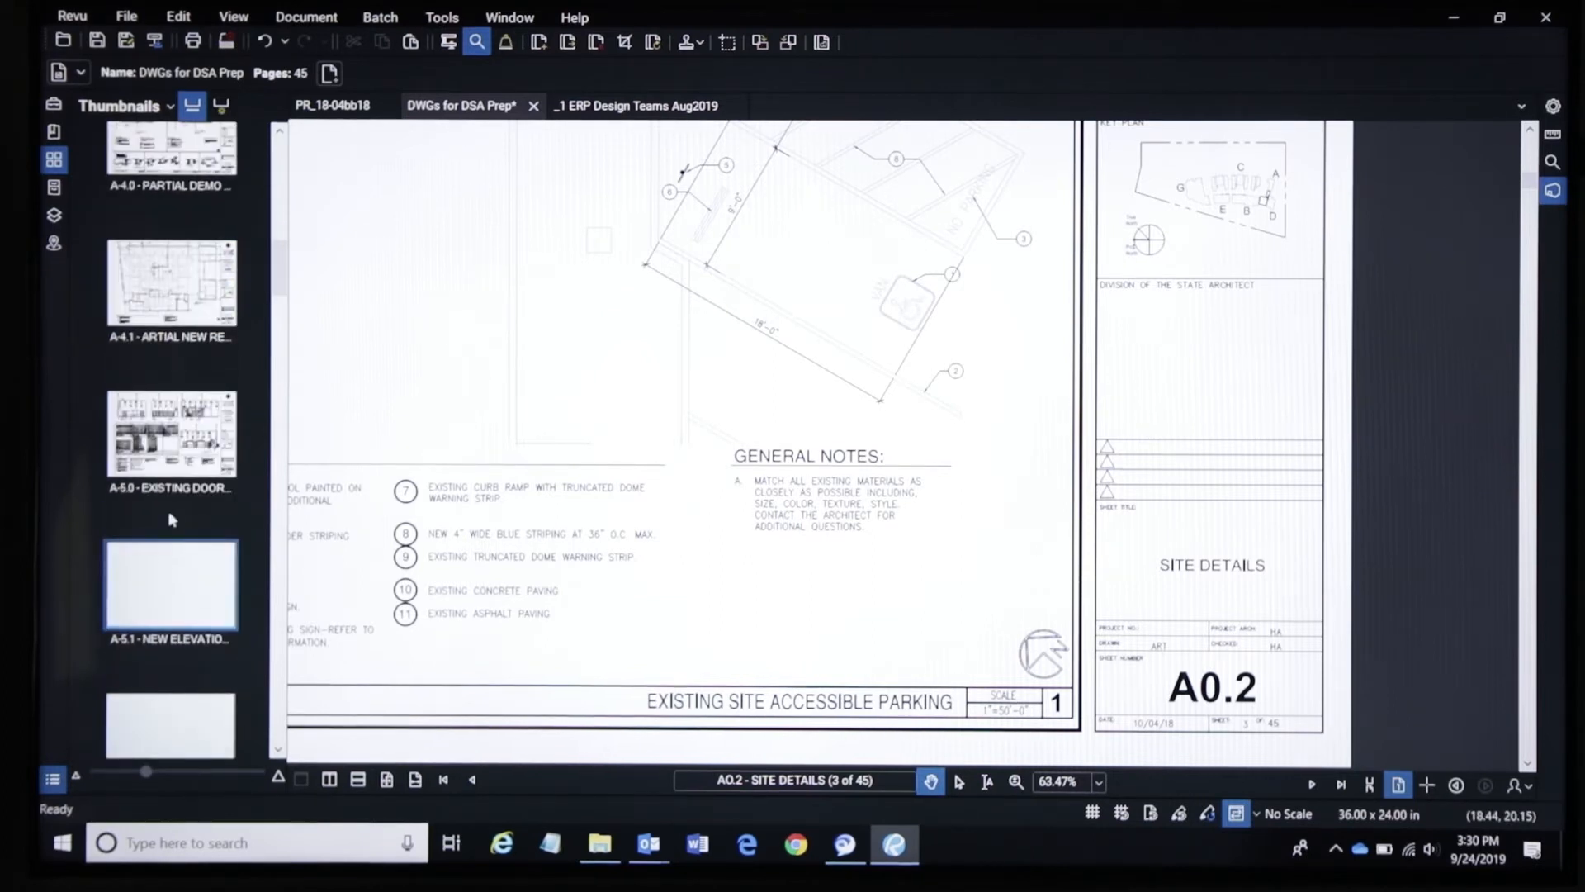
scroll(169, 611, down, 6)
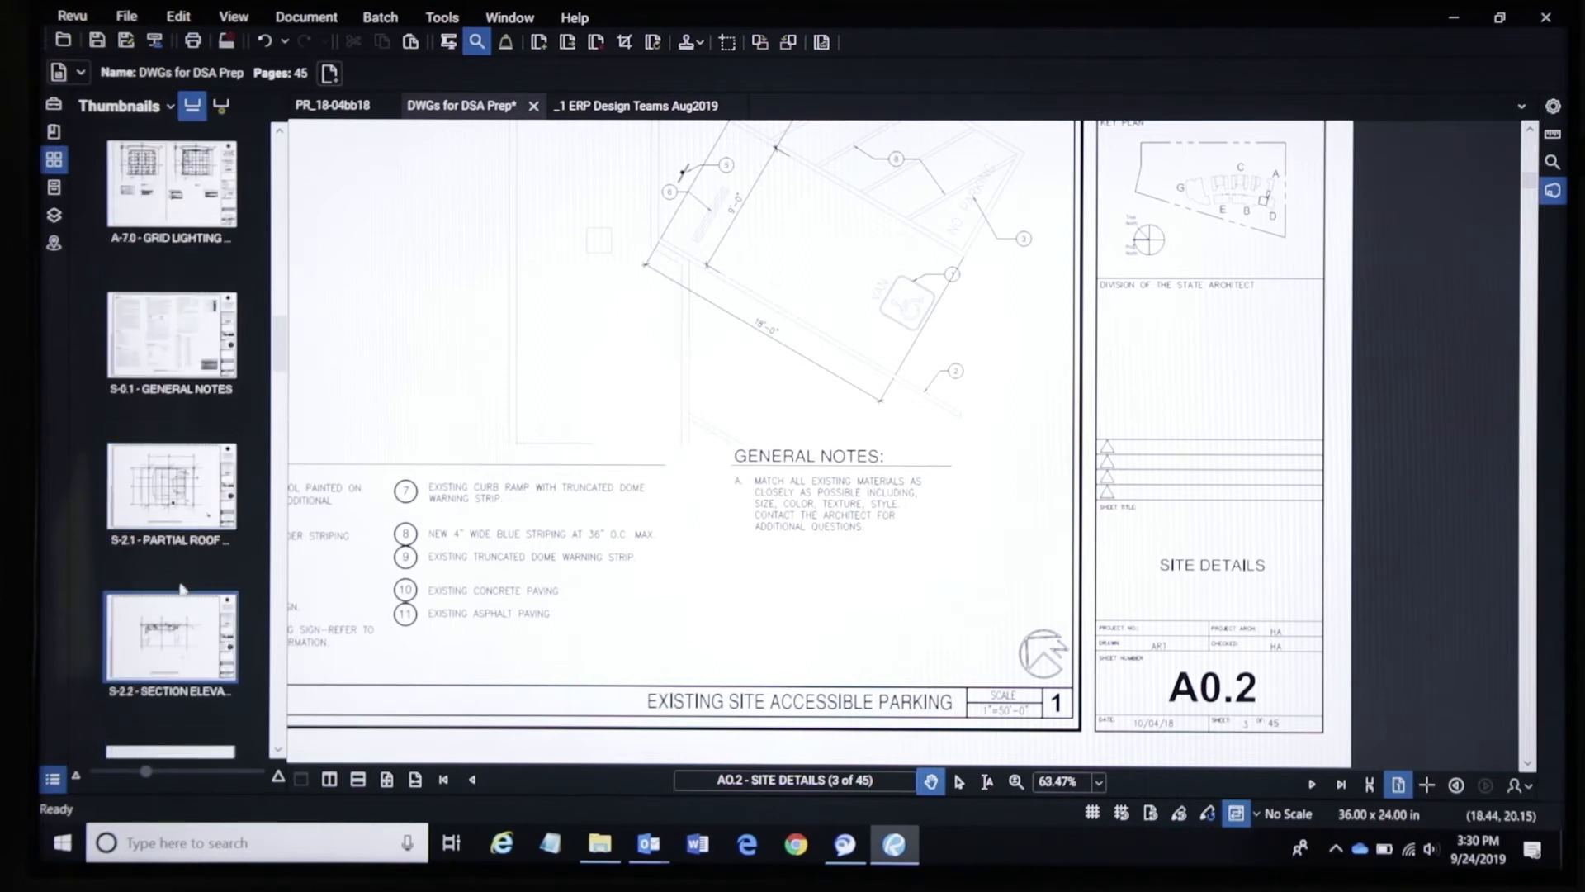
Widen the thumbnail list, enlarge the thumbnails and review the full page labels from the structural through the electrical sheets
scroll(174, 537, down, 3)
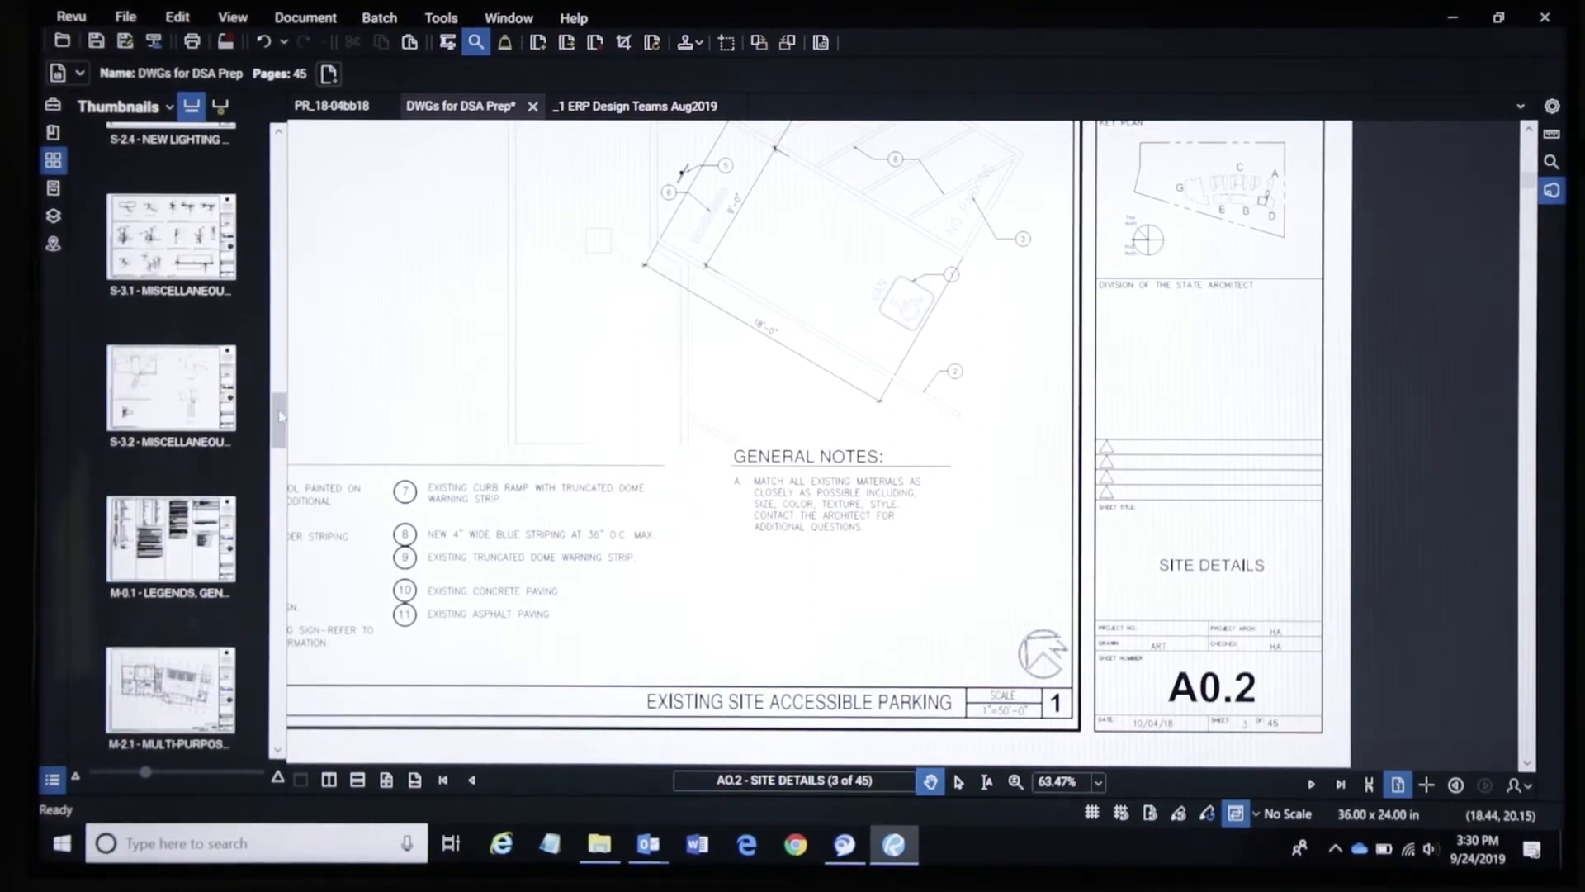
drag(279, 417, 426, 422)
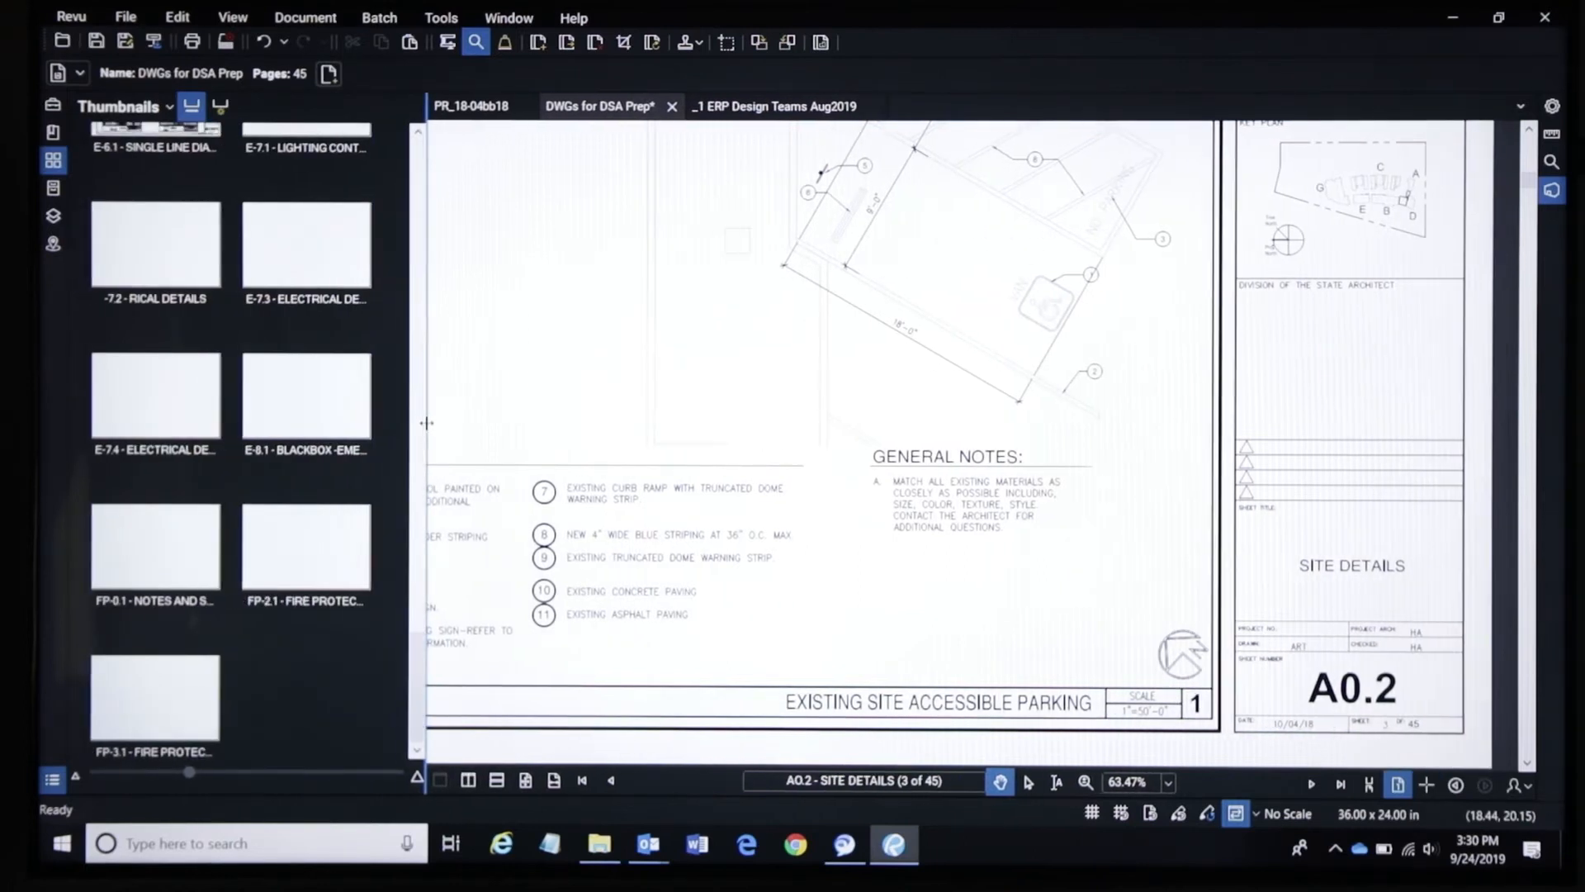
drag(189, 772, 282, 781)
scroll(229, 545, down, 6)
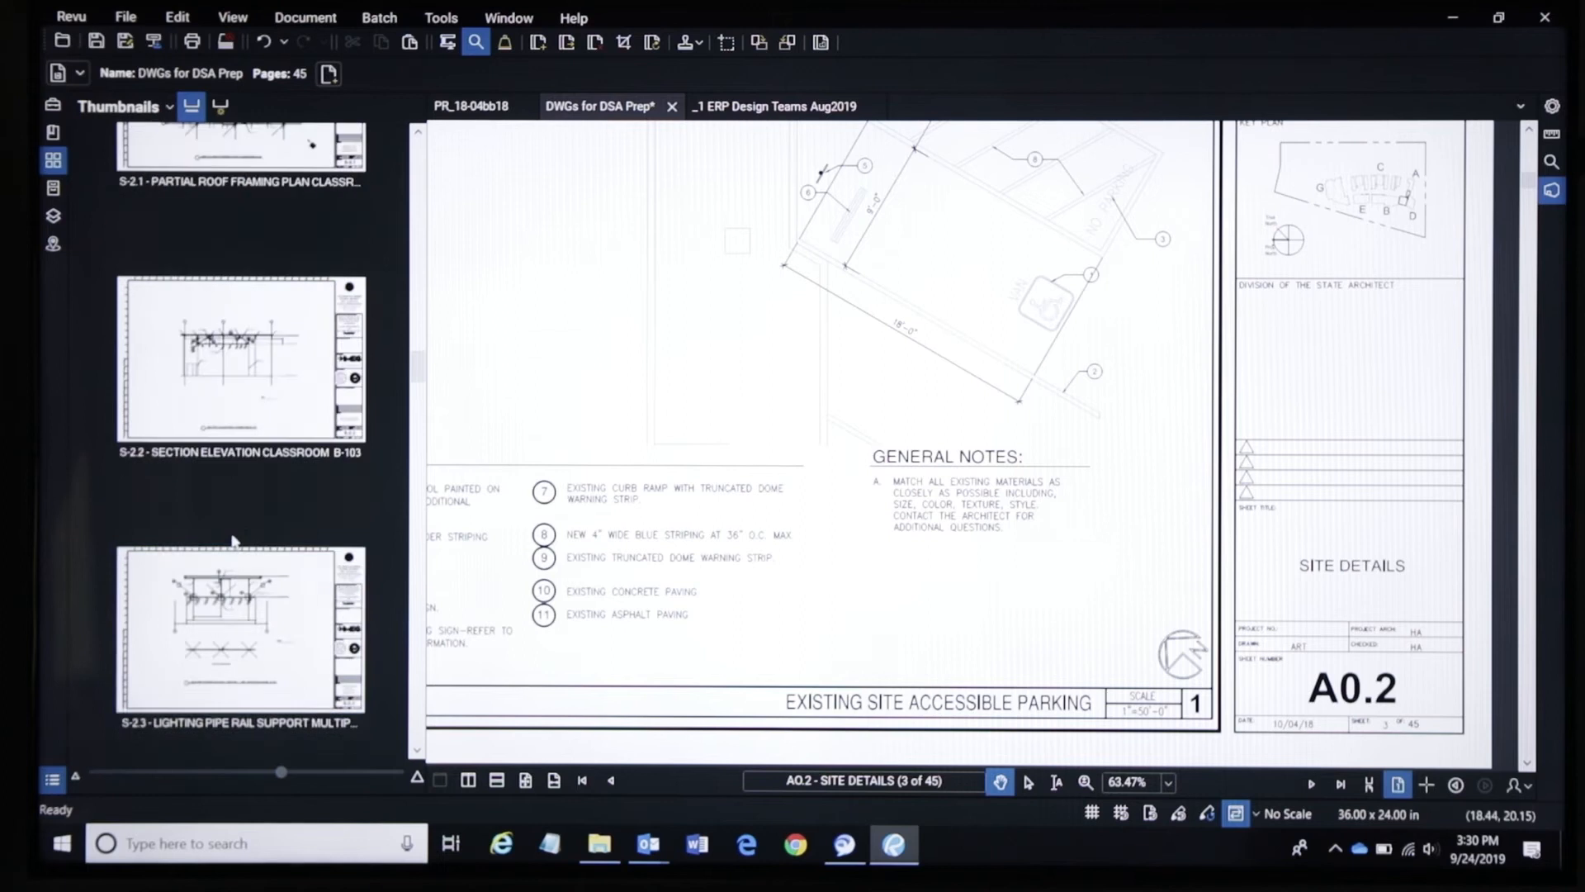
scroll(232, 541, down, 8)
scroll(231, 554, down, 2)
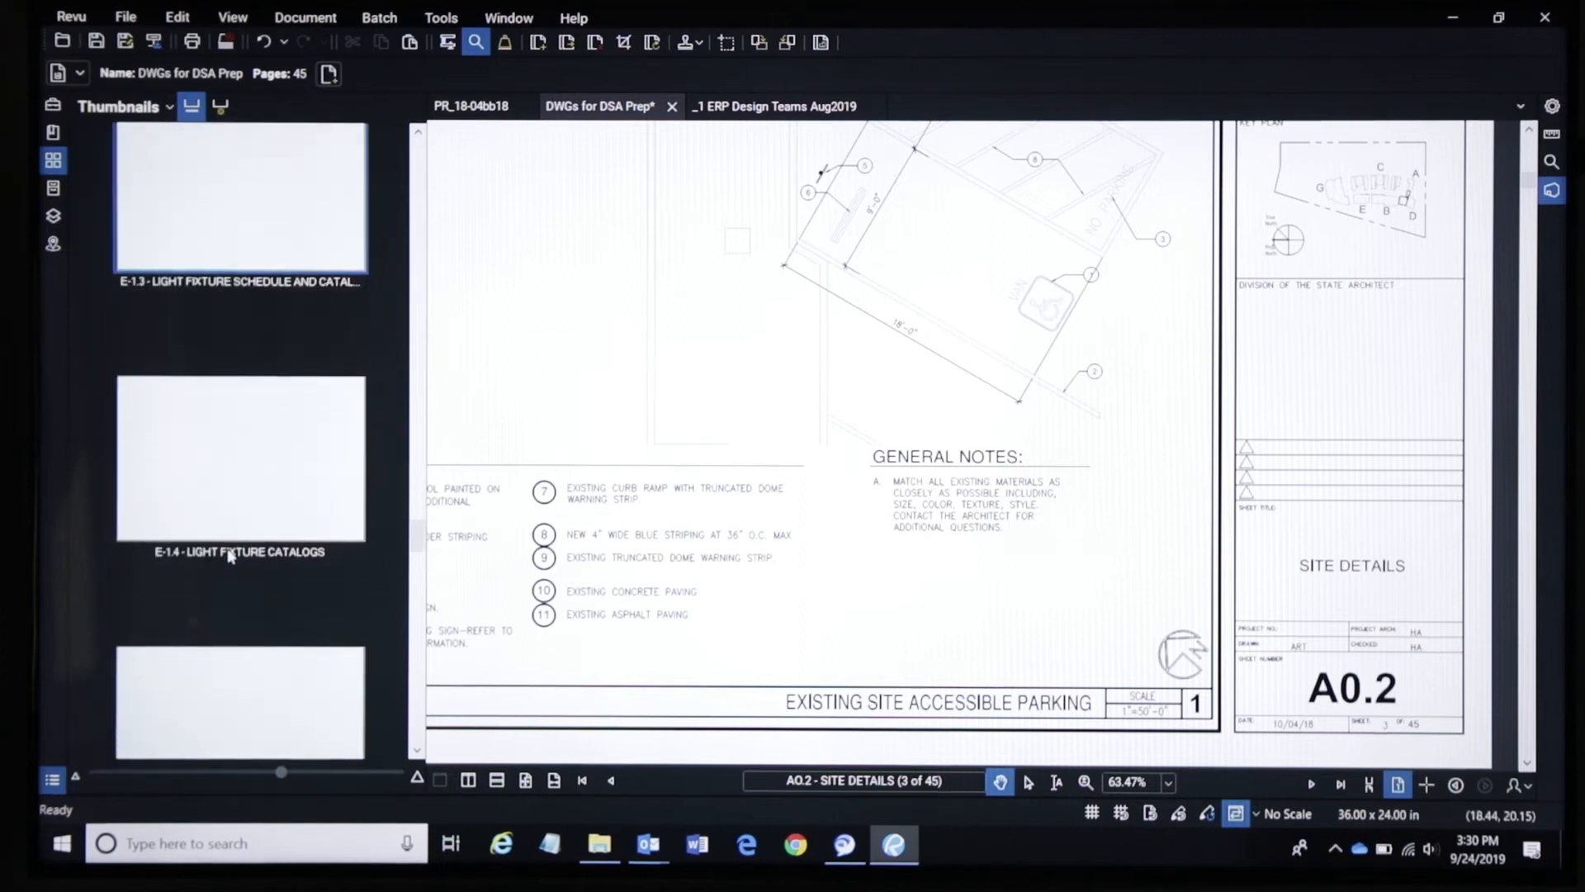
scroll(229, 555, down, 8)
scroll(214, 555, down, 5)
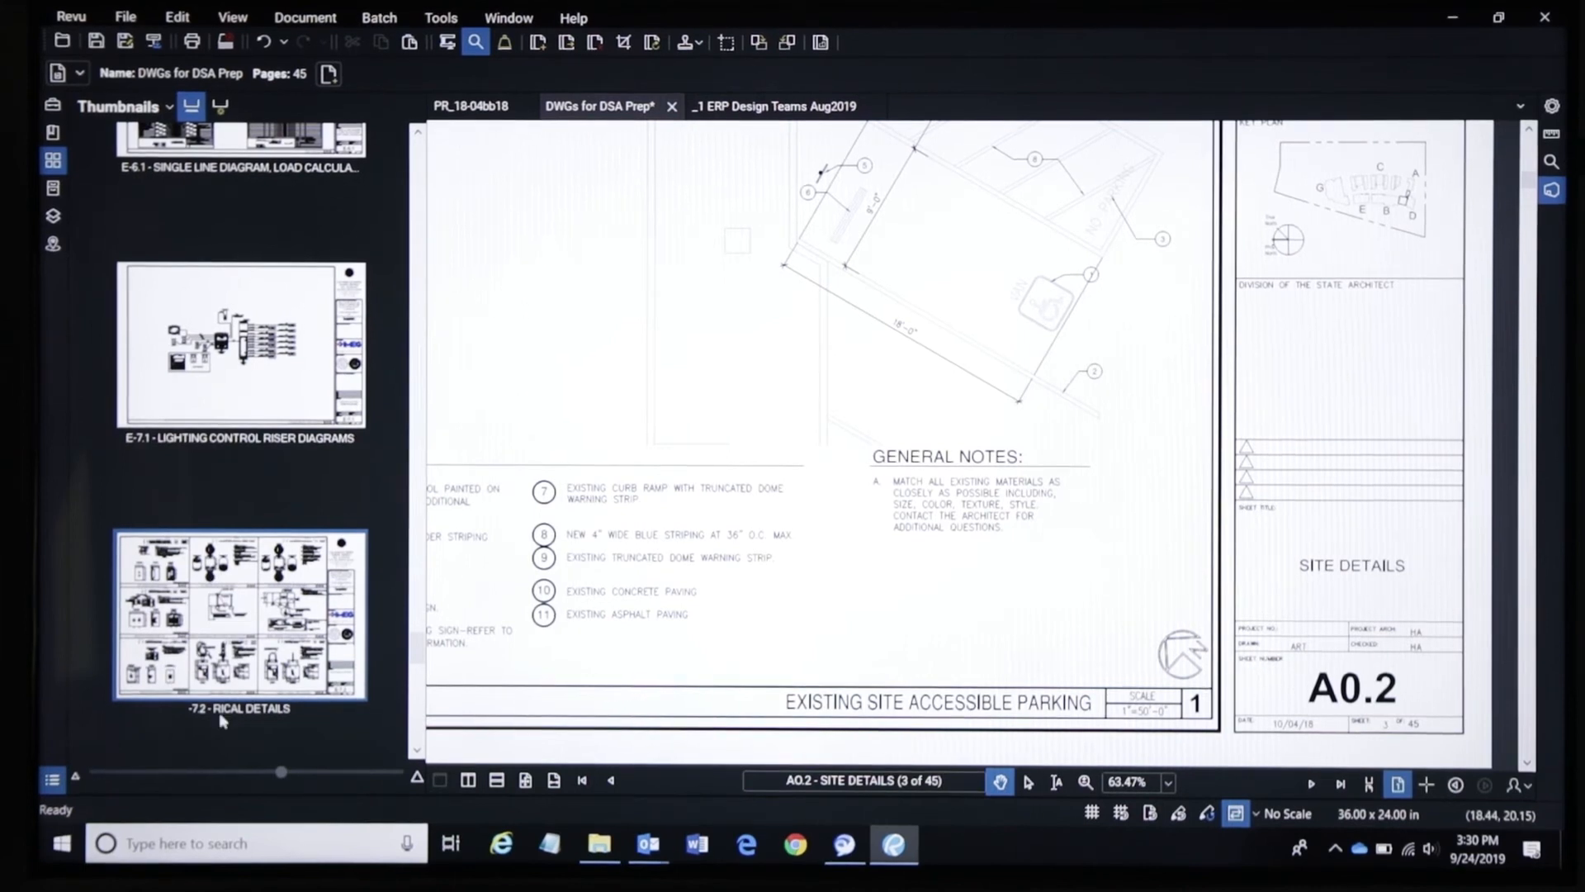
Open page 39, the electrical details sheet with the truncated label, and compare its label with the sheet number and title in the title block
click(222, 720)
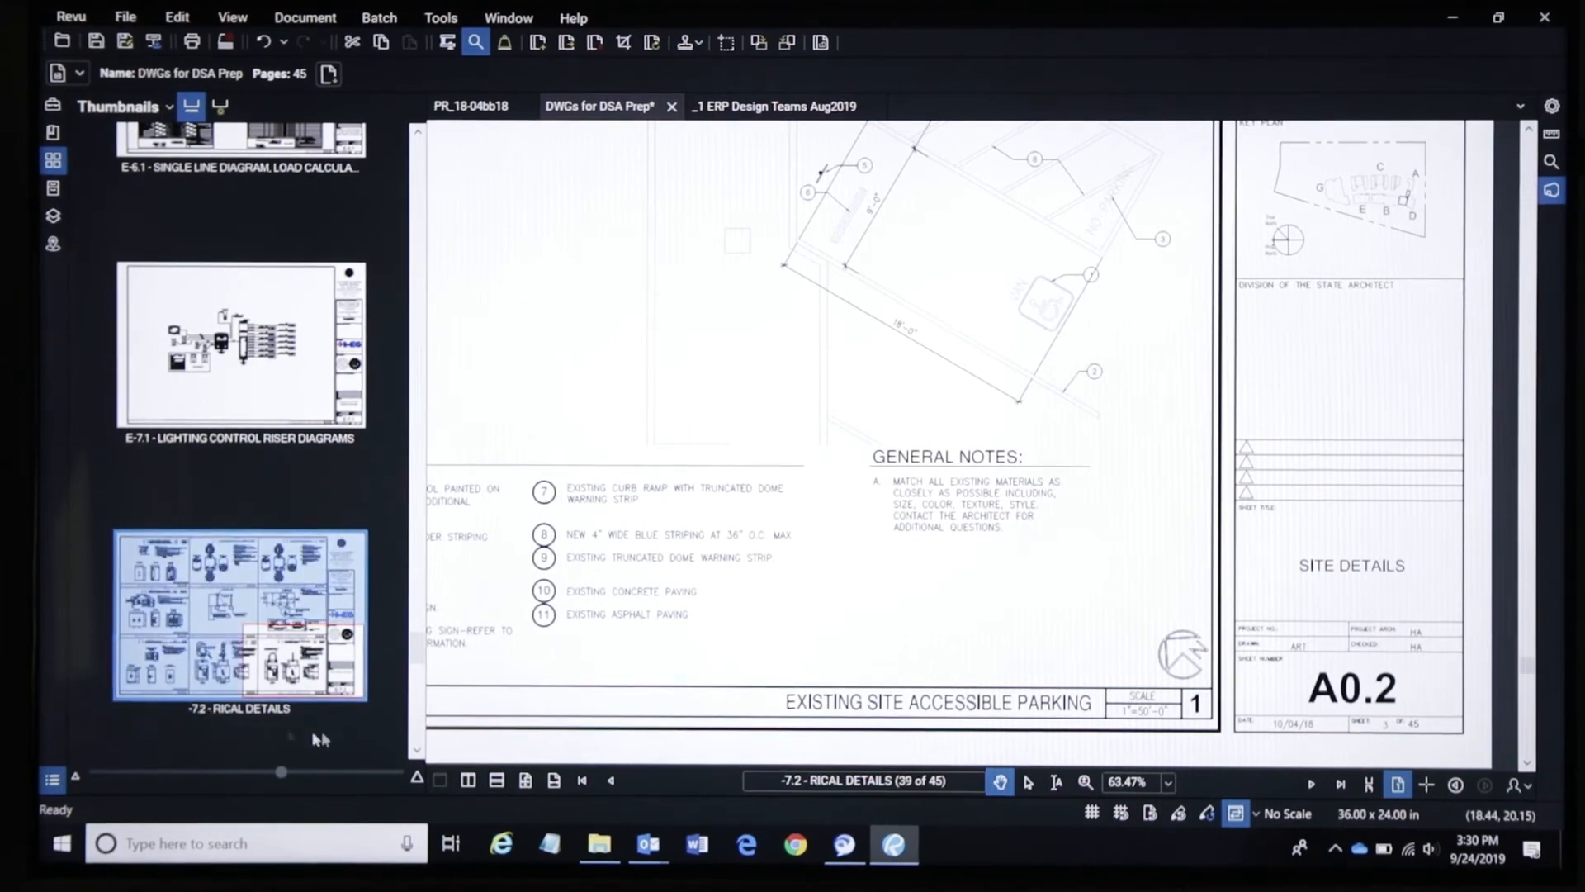
click(232, 718)
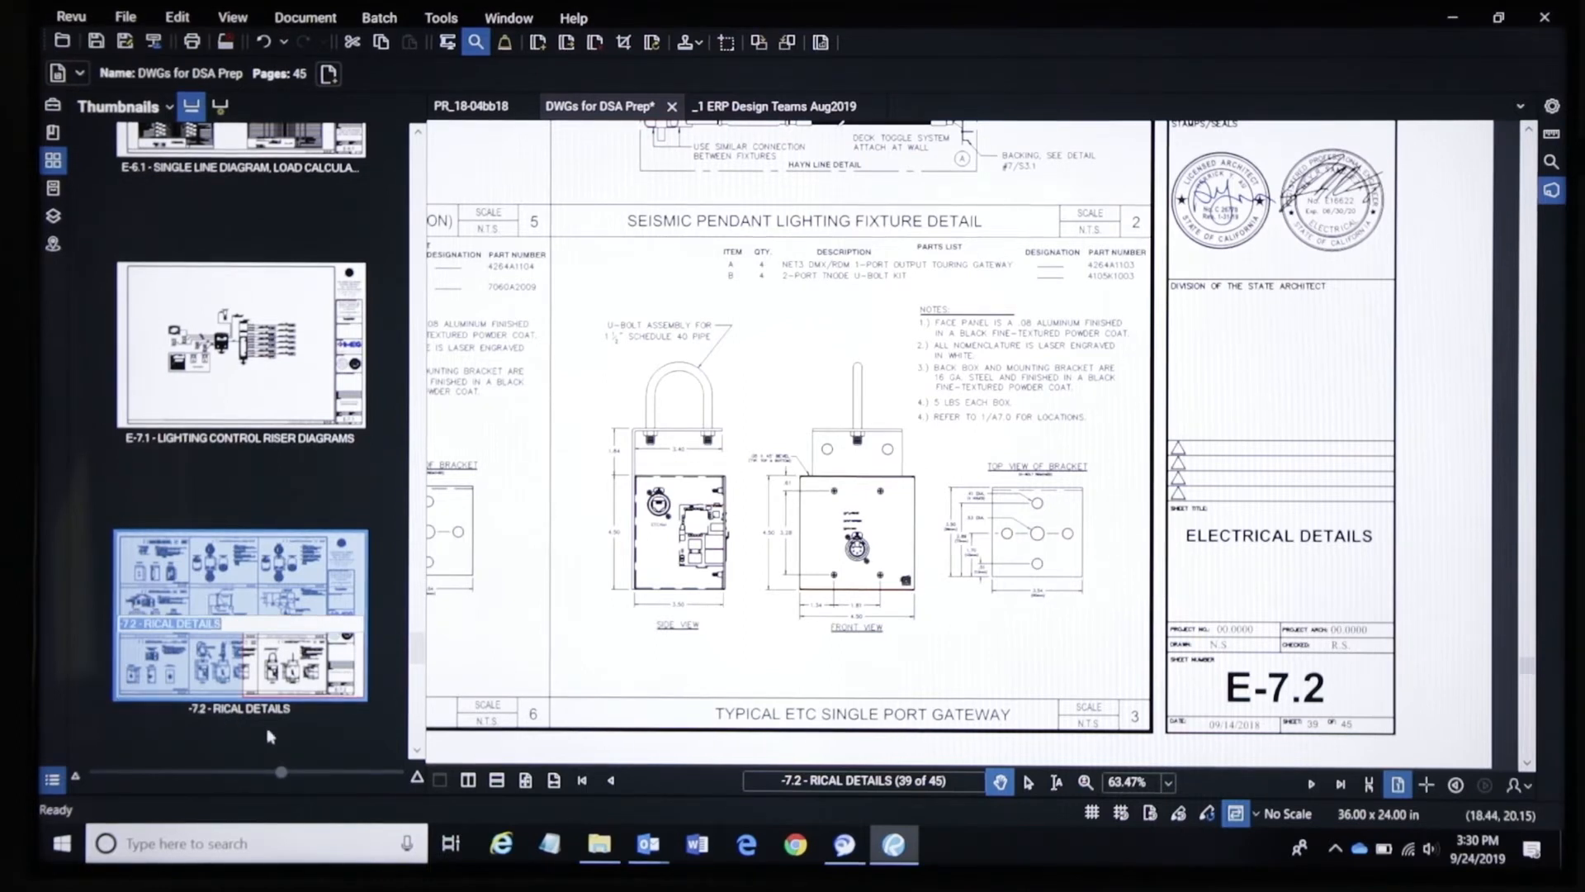
key(Tab)
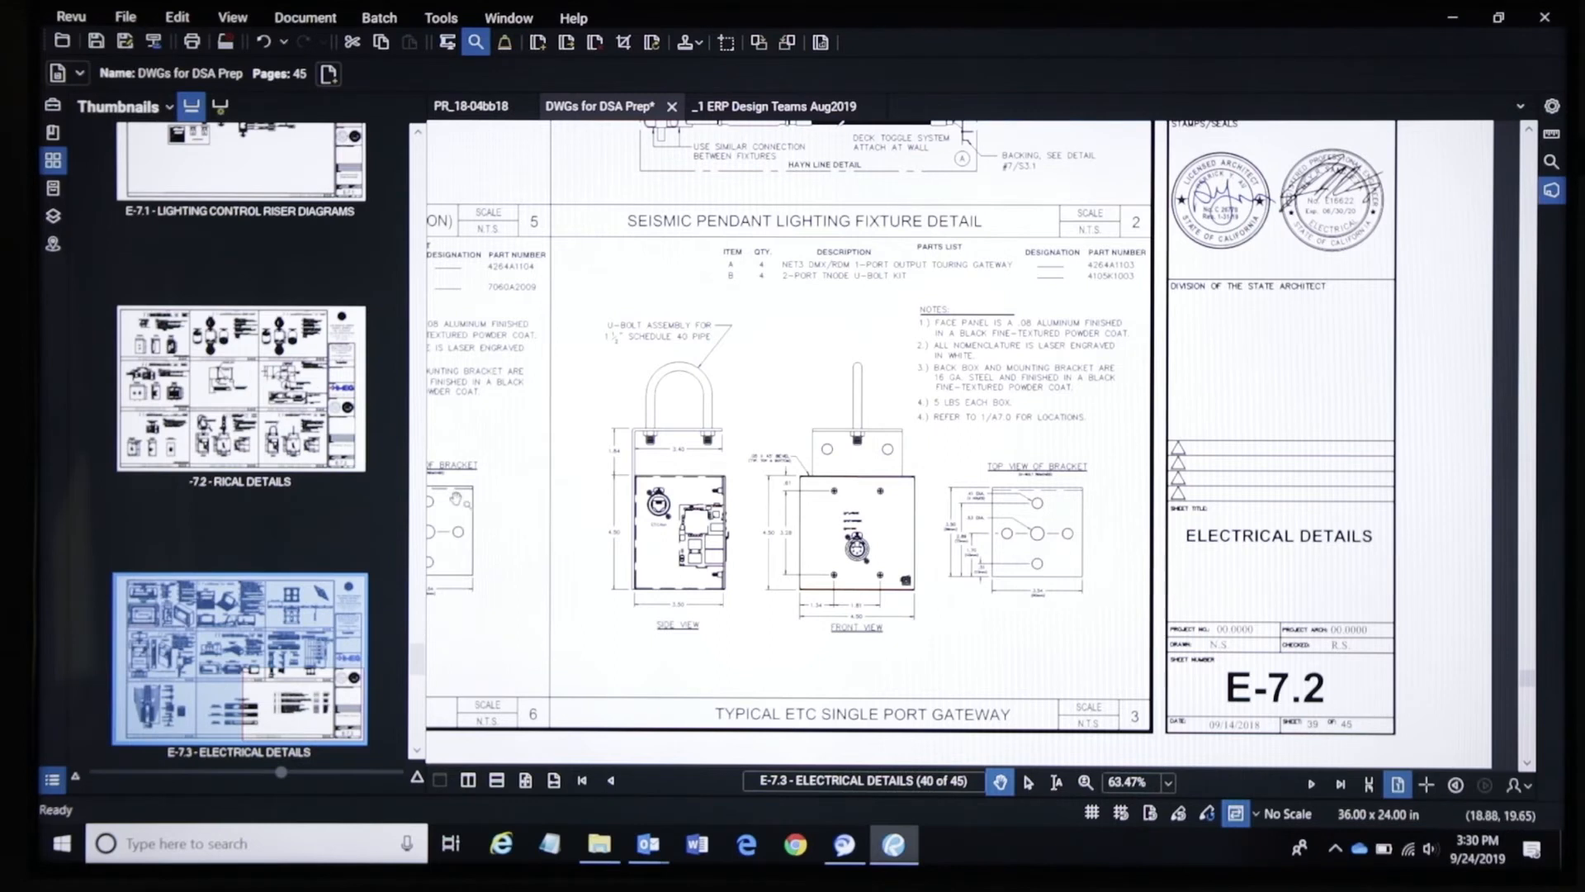
scroll(297, 506, up, 6)
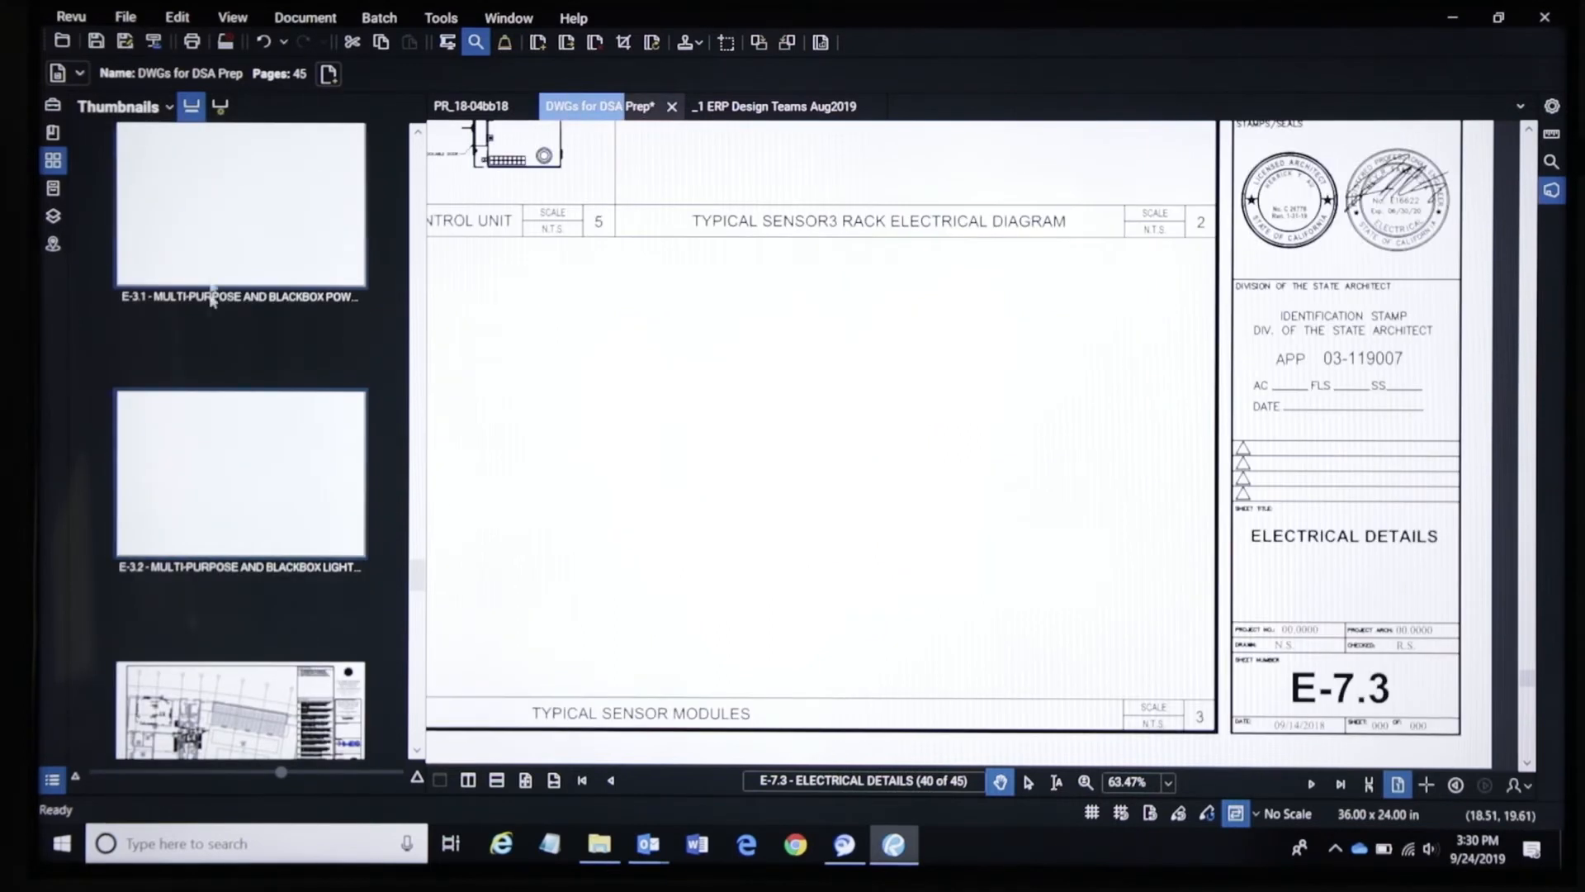
Create bookmarks from the page labels for all pages (1 - 45) with the Fit Page scale, and look through the list
click(52, 134)
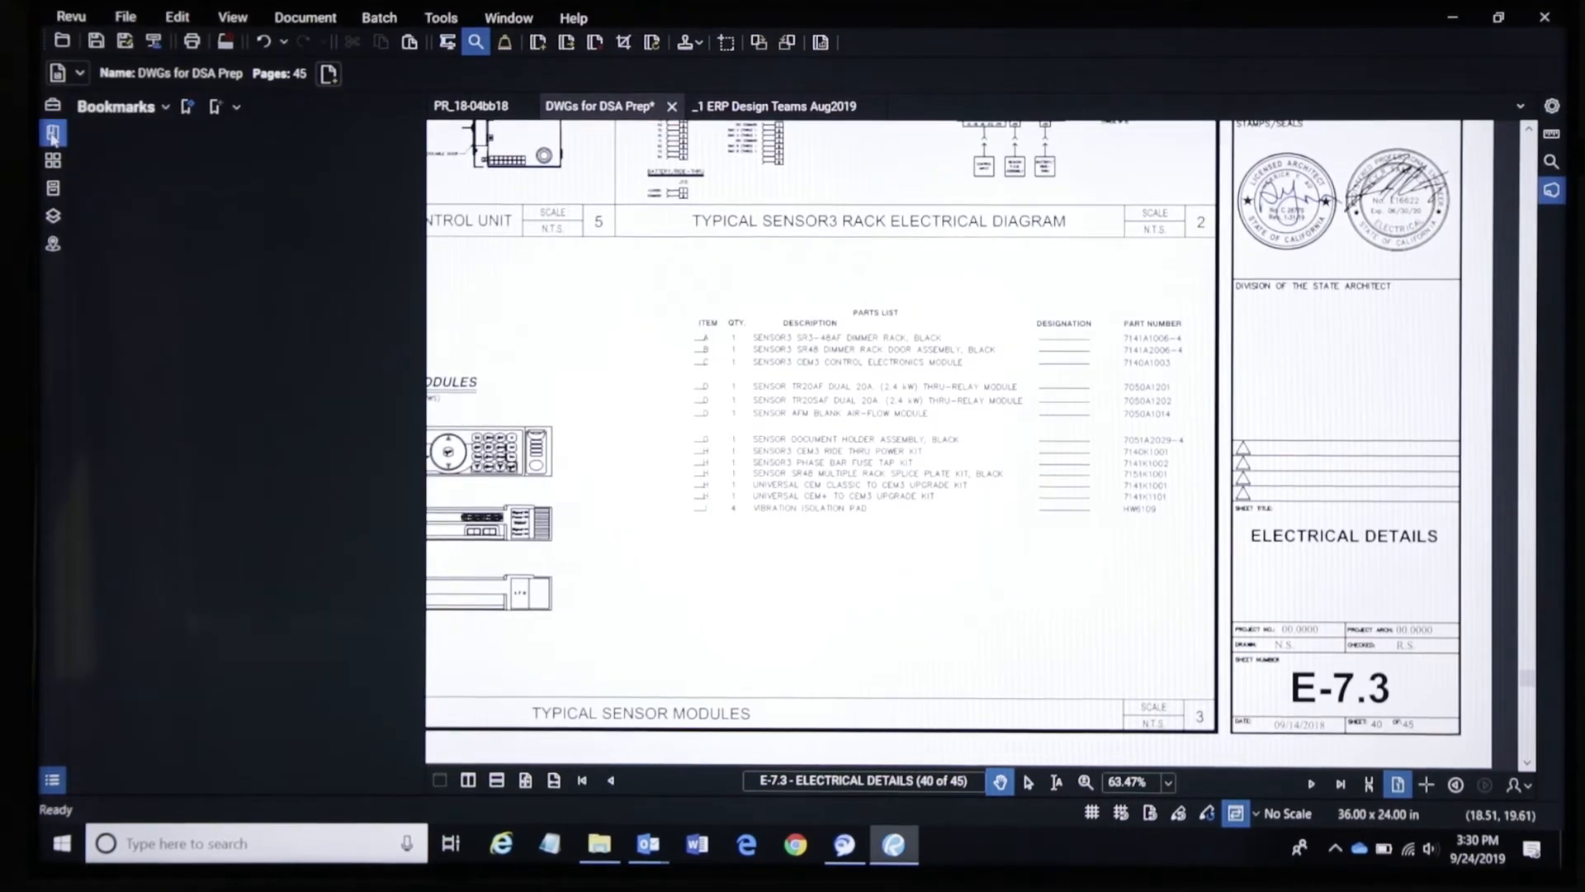
click(187, 108)
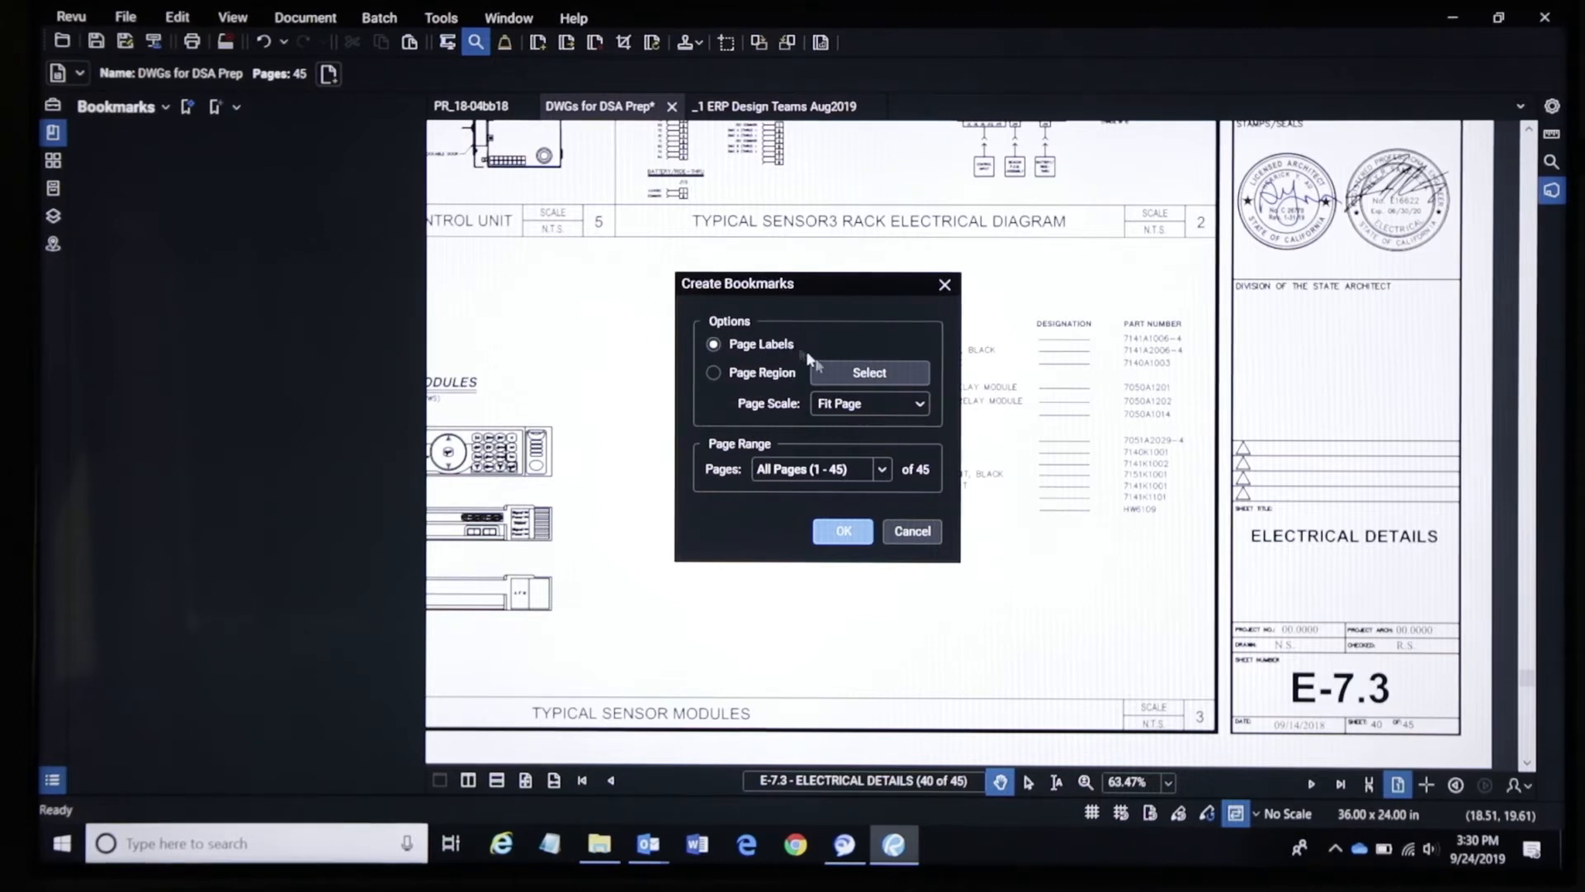
click(844, 533)
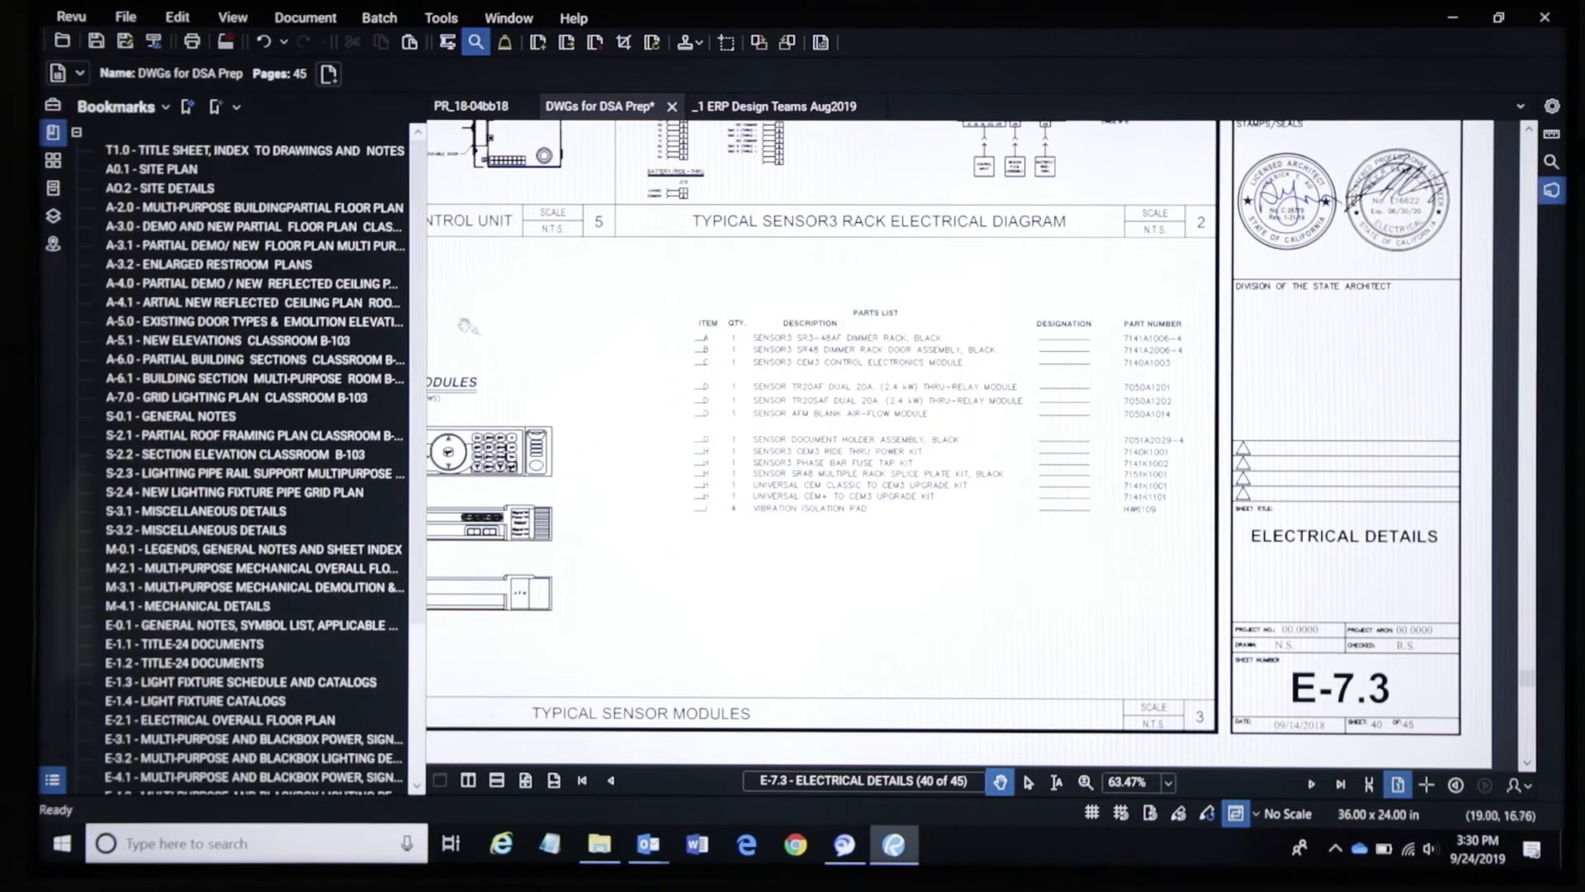
scroll(416, 495, down, 4)
scroll(282, 339, up, 4)
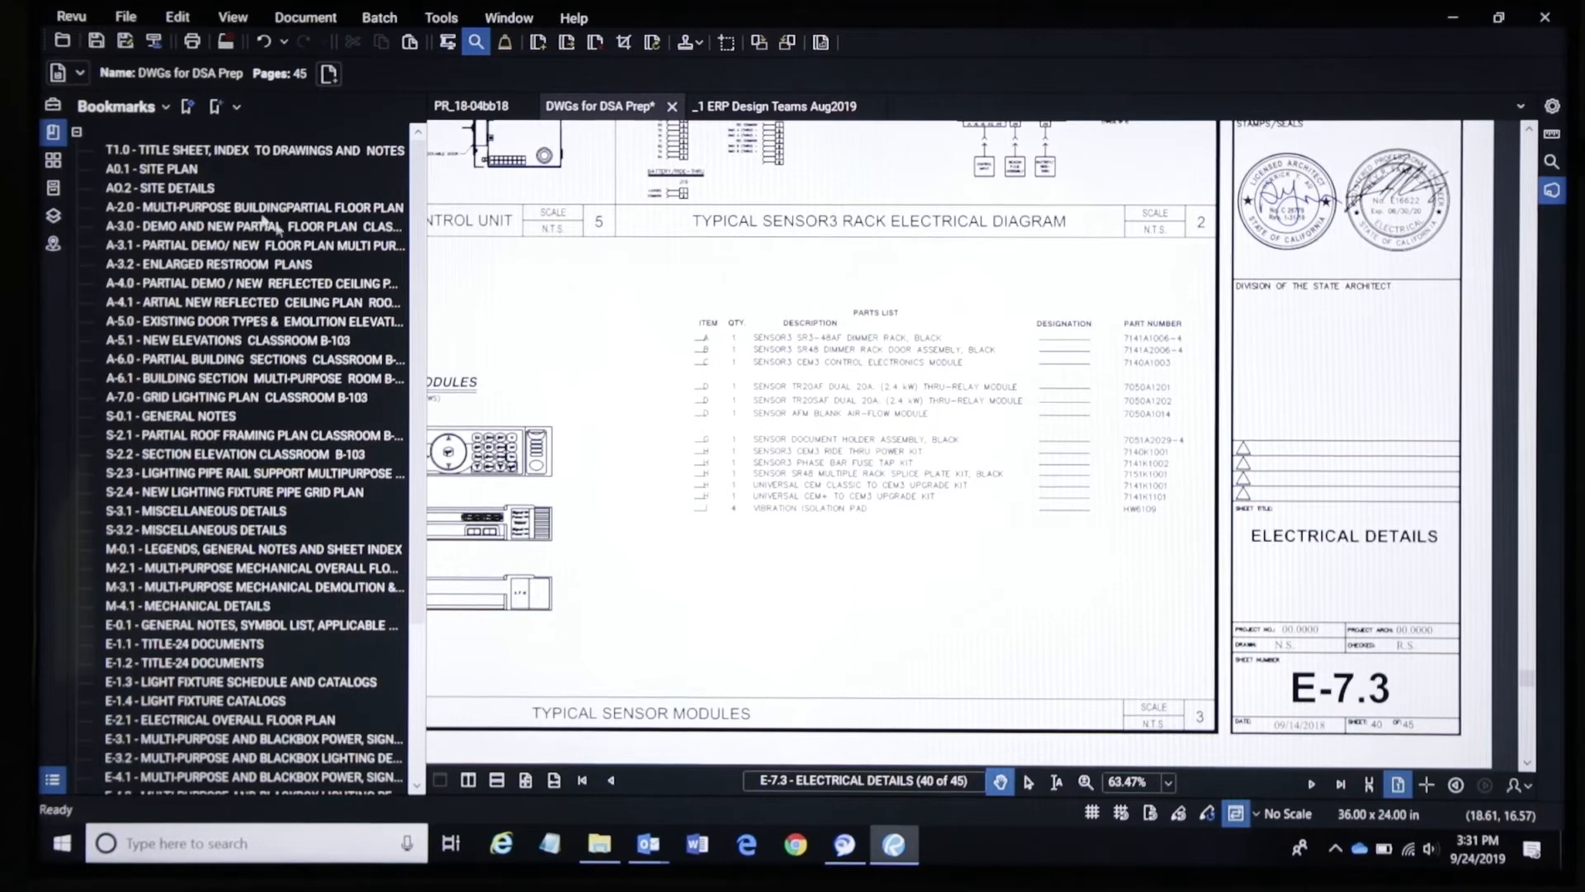
Add a bookmark named A before the A0.1 - SITE PLAN bookmark
click(164, 170)
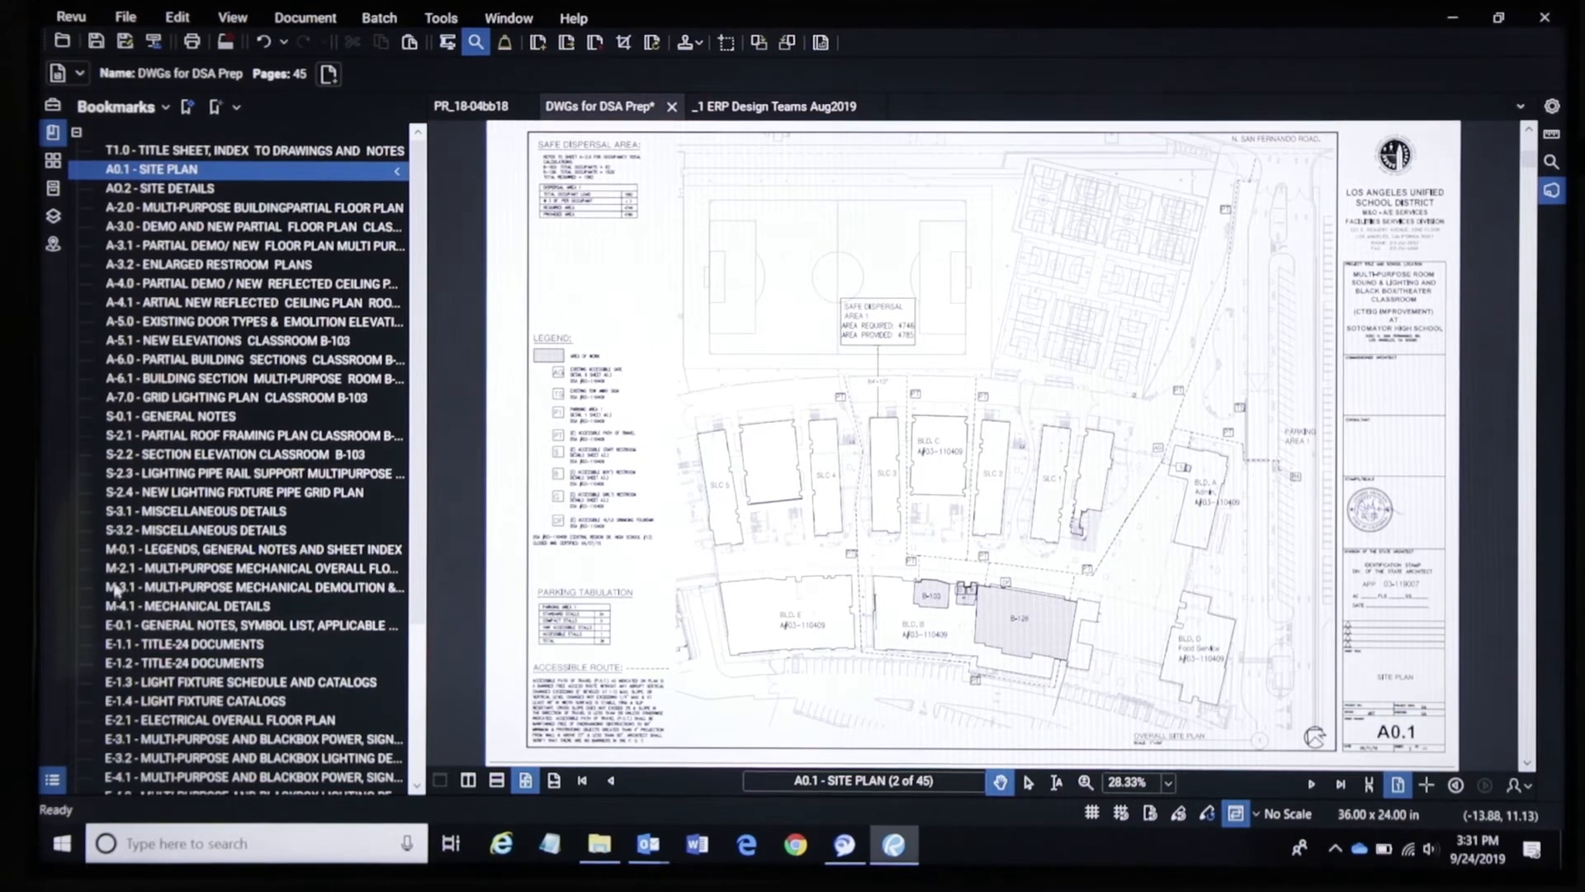
right_click(177, 170)
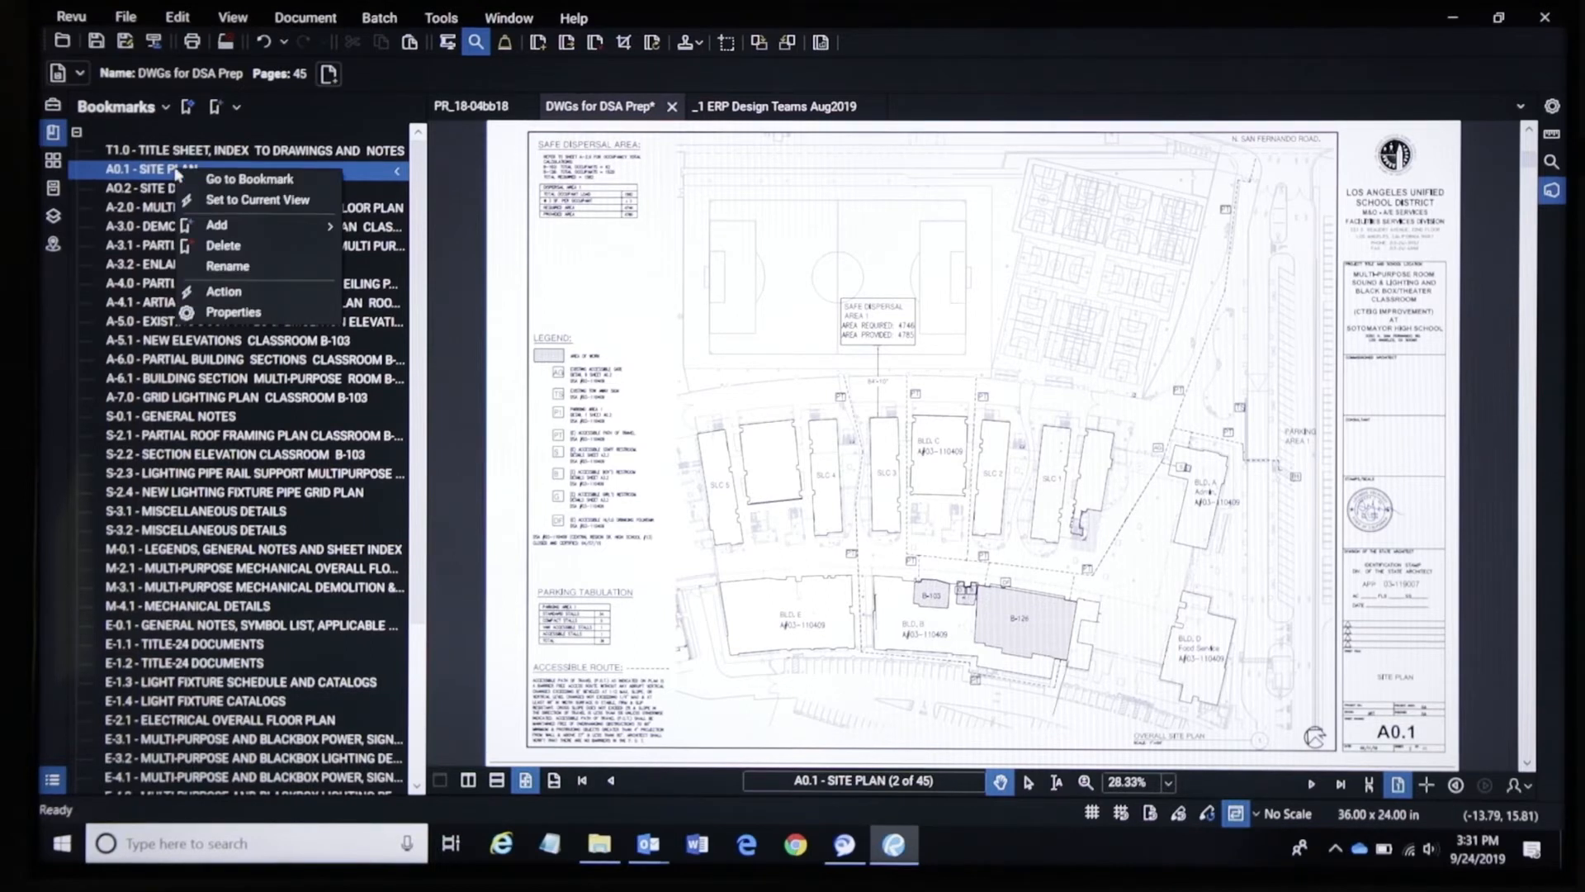
mouse_move(256, 227)
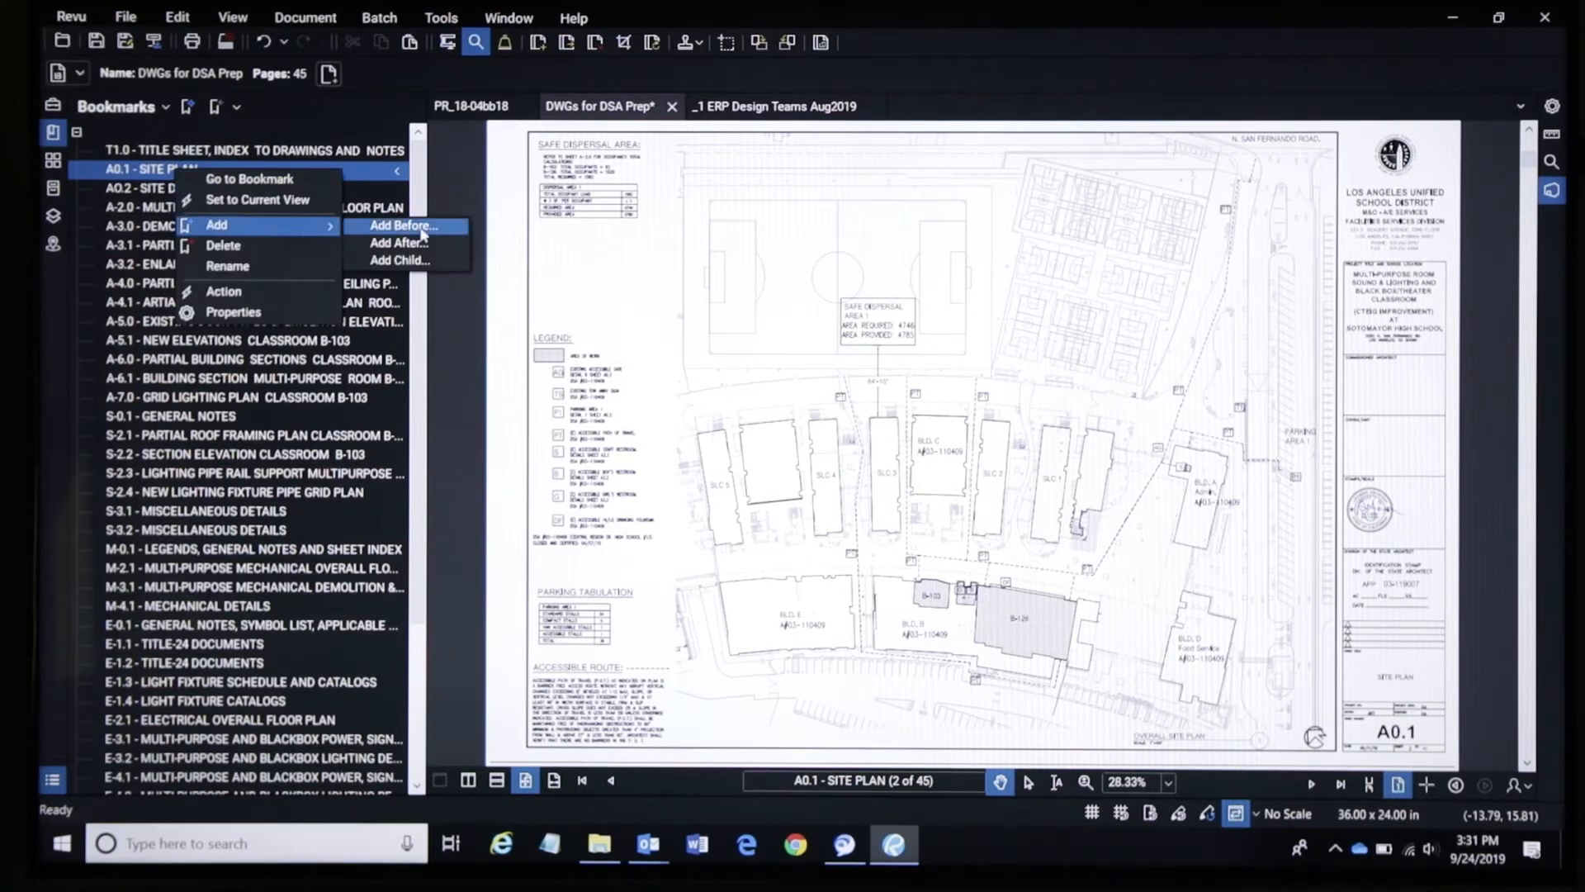
click(423, 231)
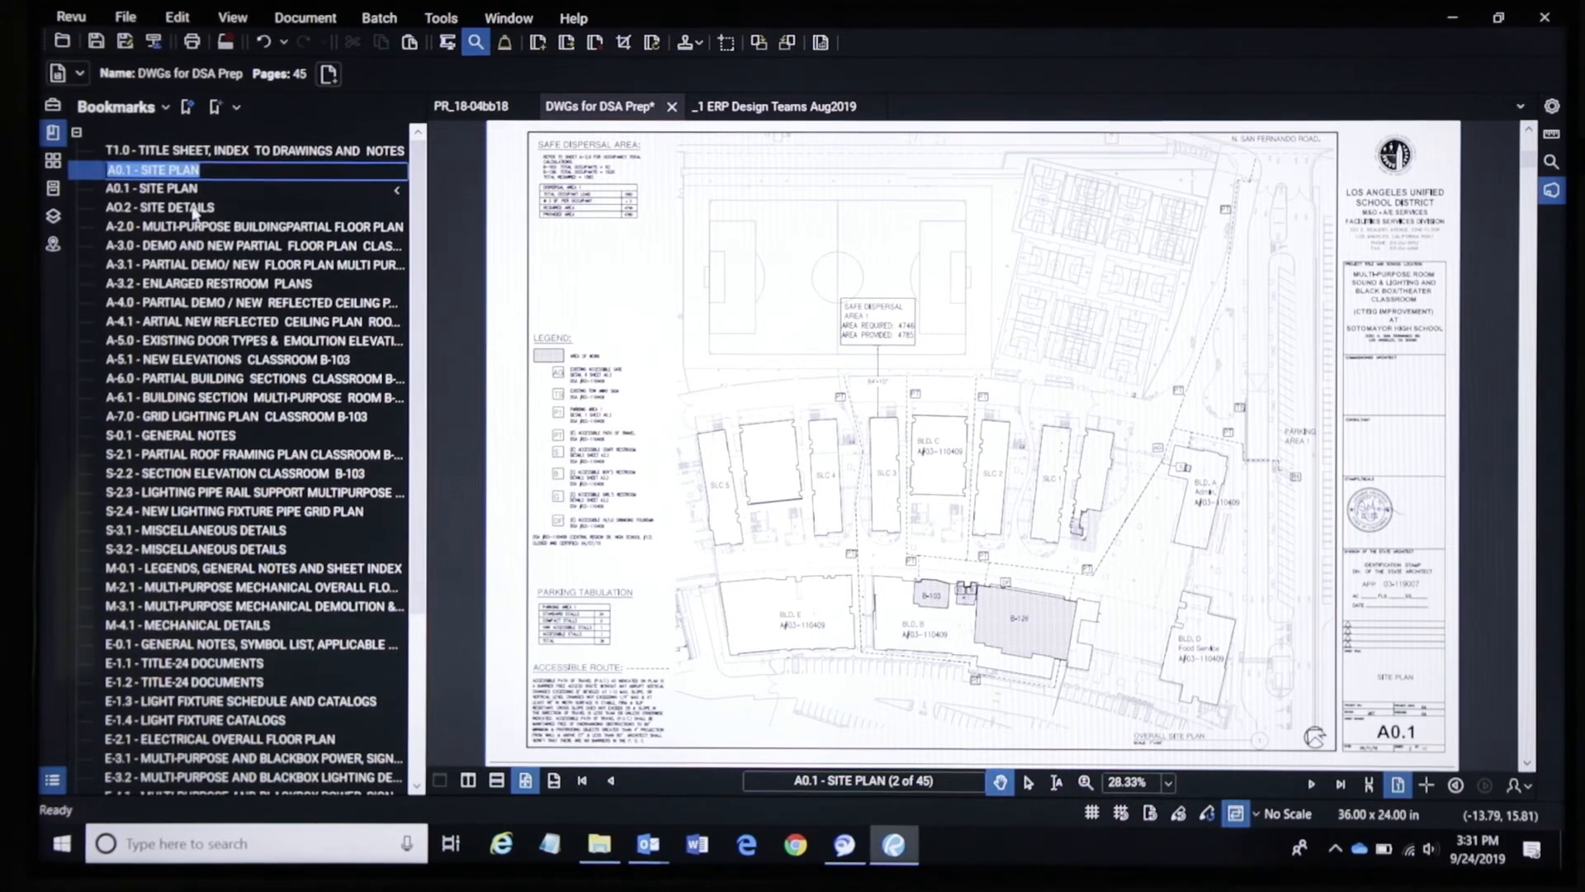
text(A)
click(201, 247)
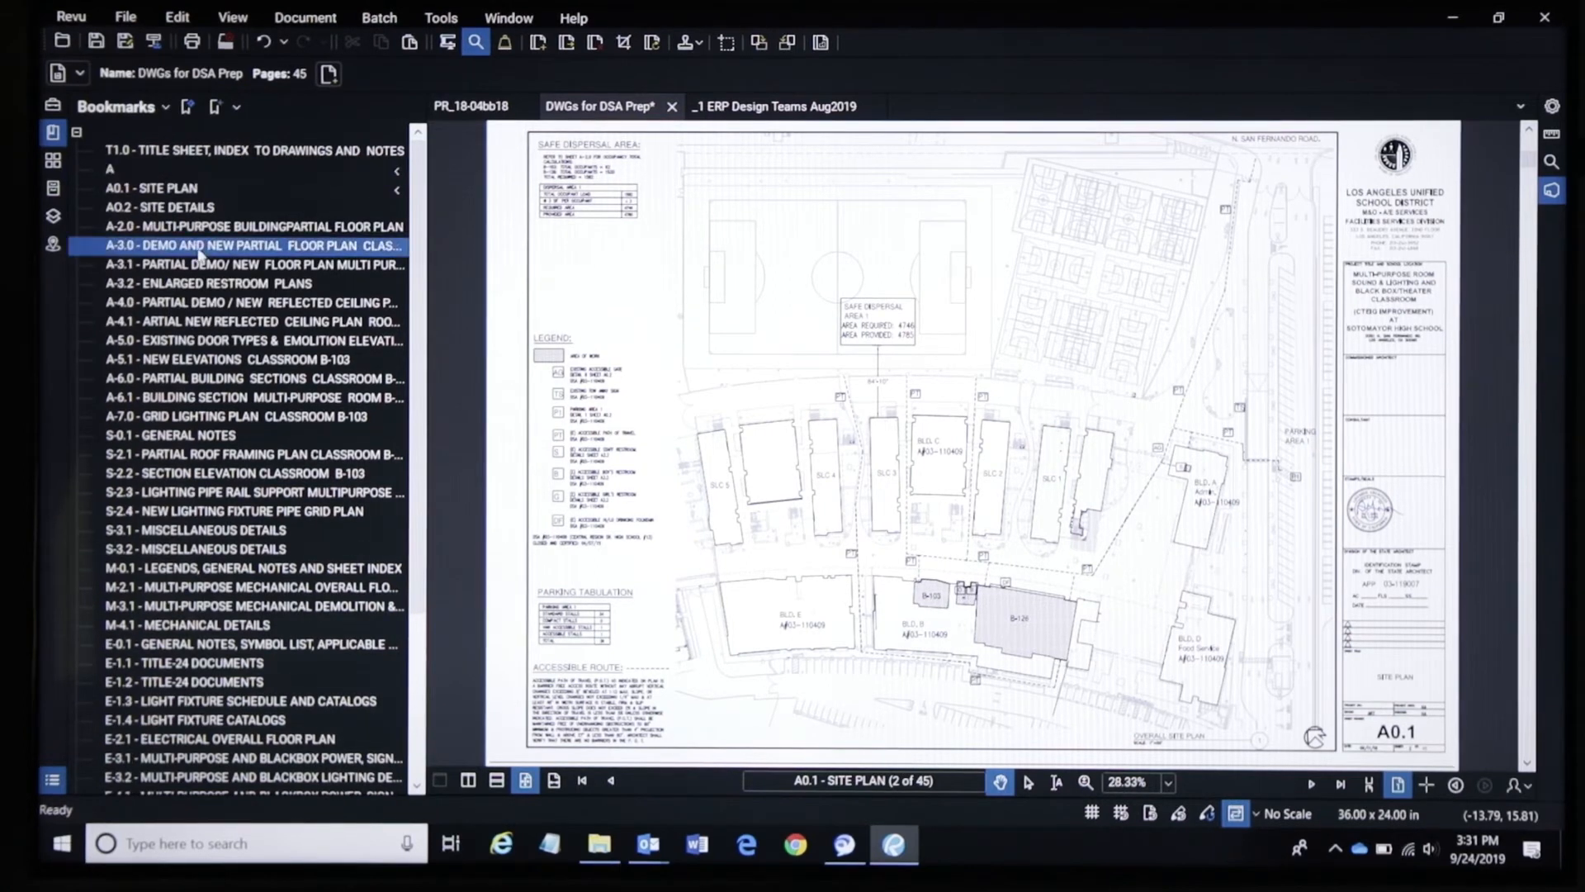
Add a bookmark named S before the S-0.1 - GENERAL NOTES bookmark
click(141, 436)
right_click(169, 438)
mouse_move(239, 496)
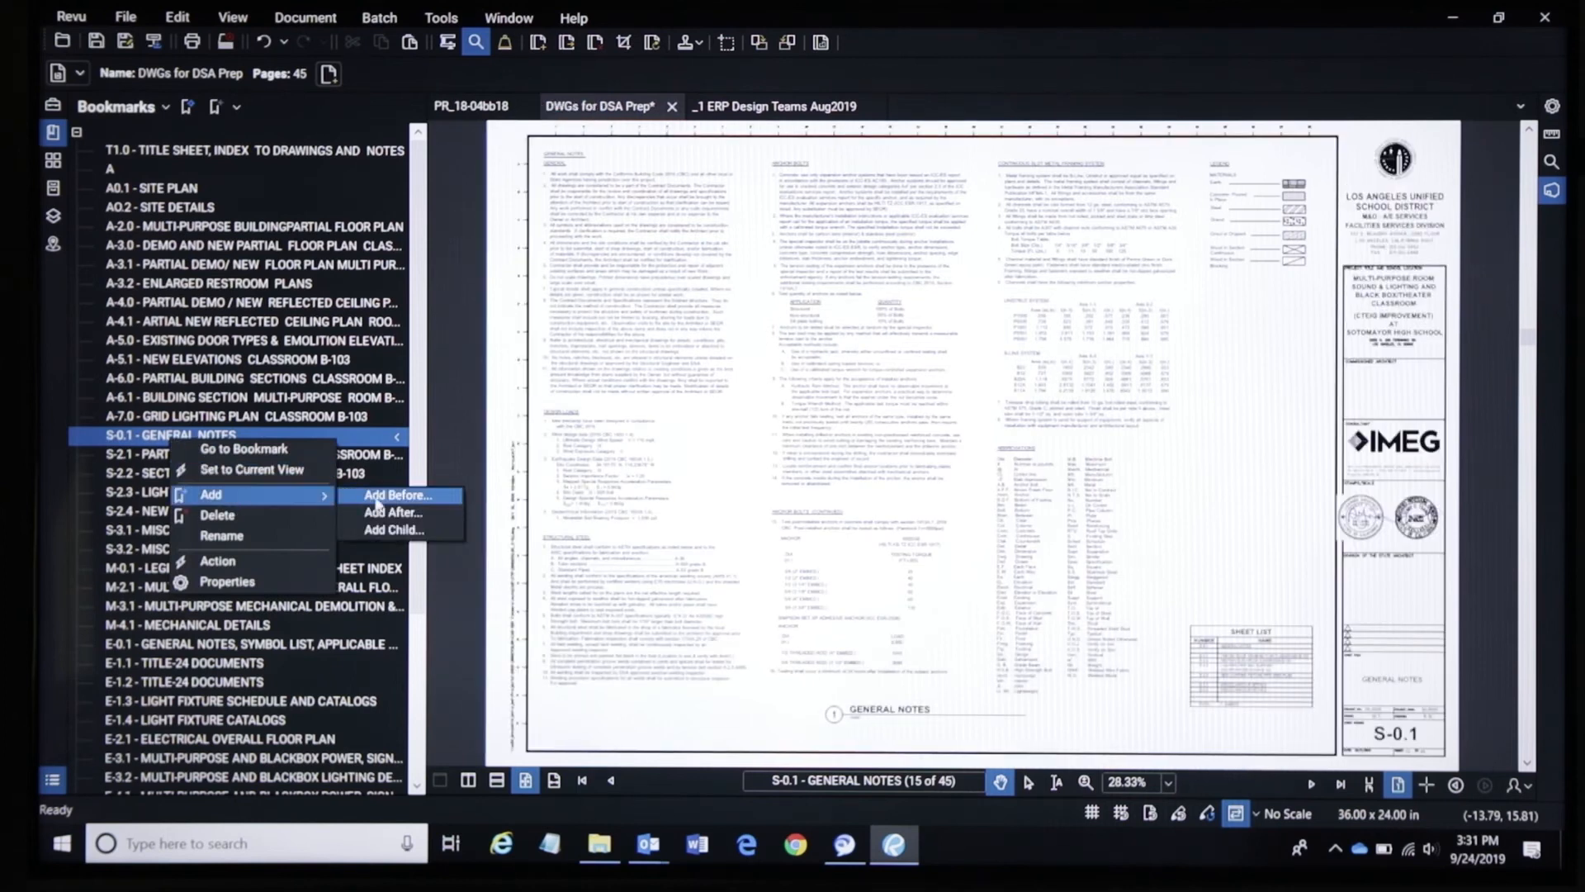
click(400, 495)
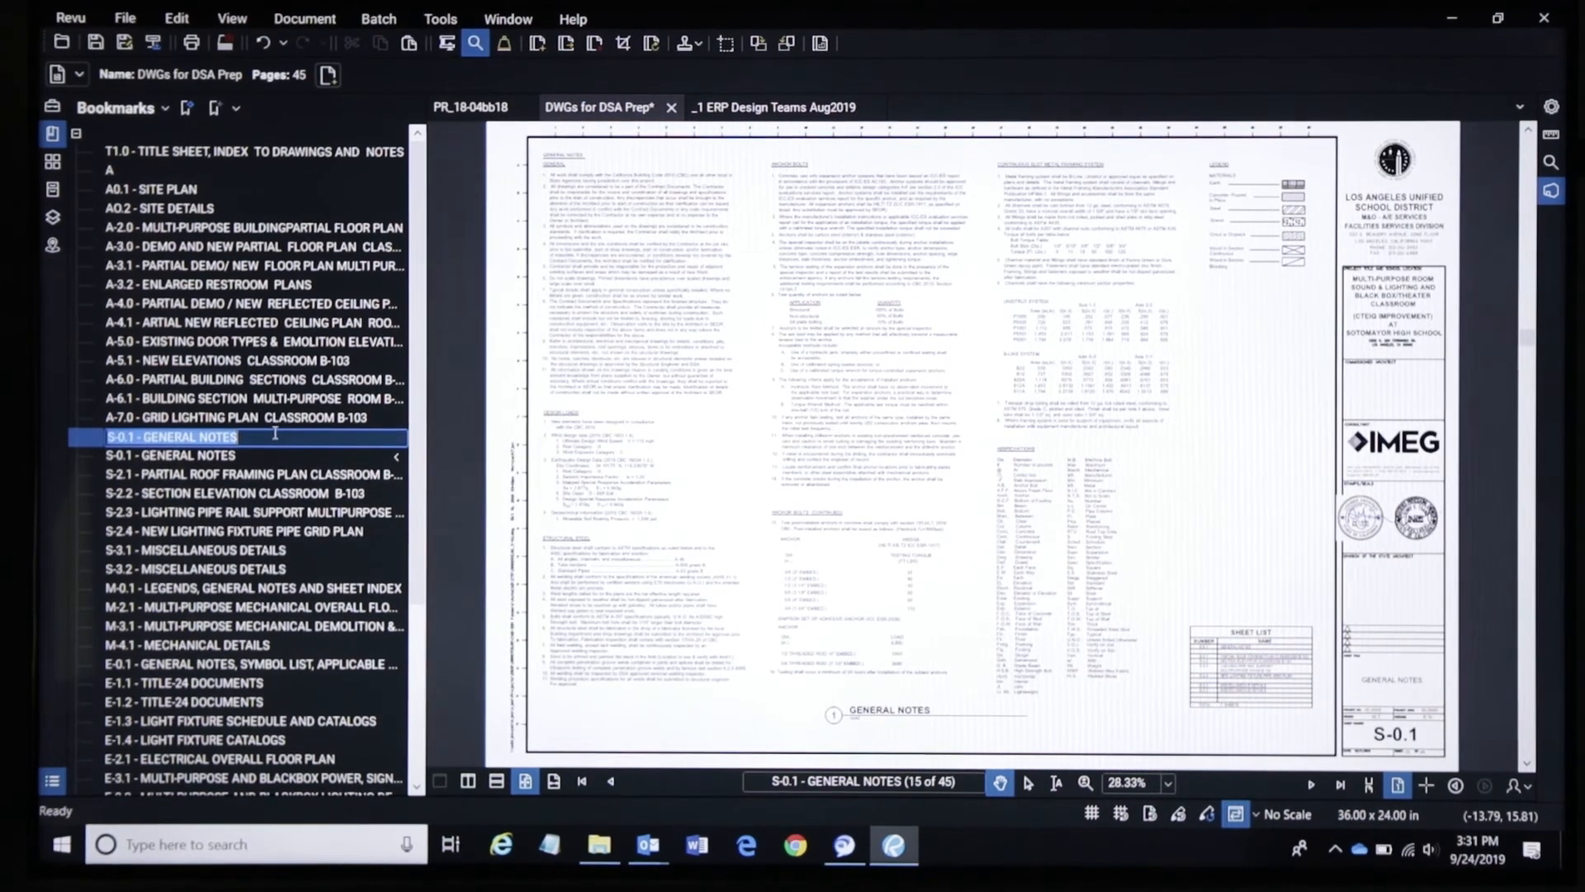
text(S)
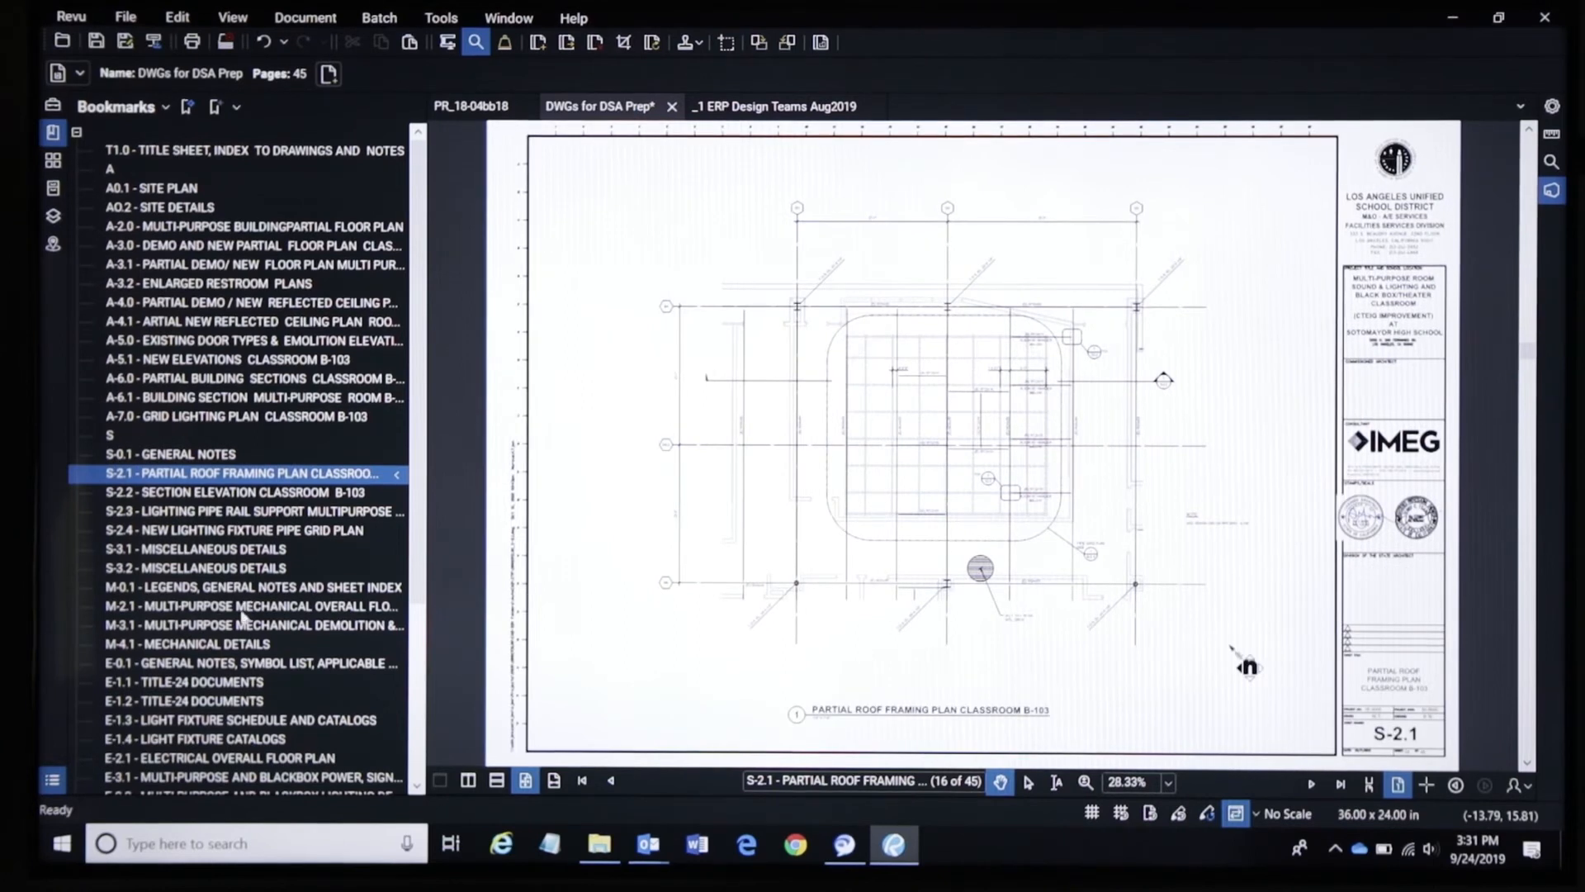
right_click(190, 588)
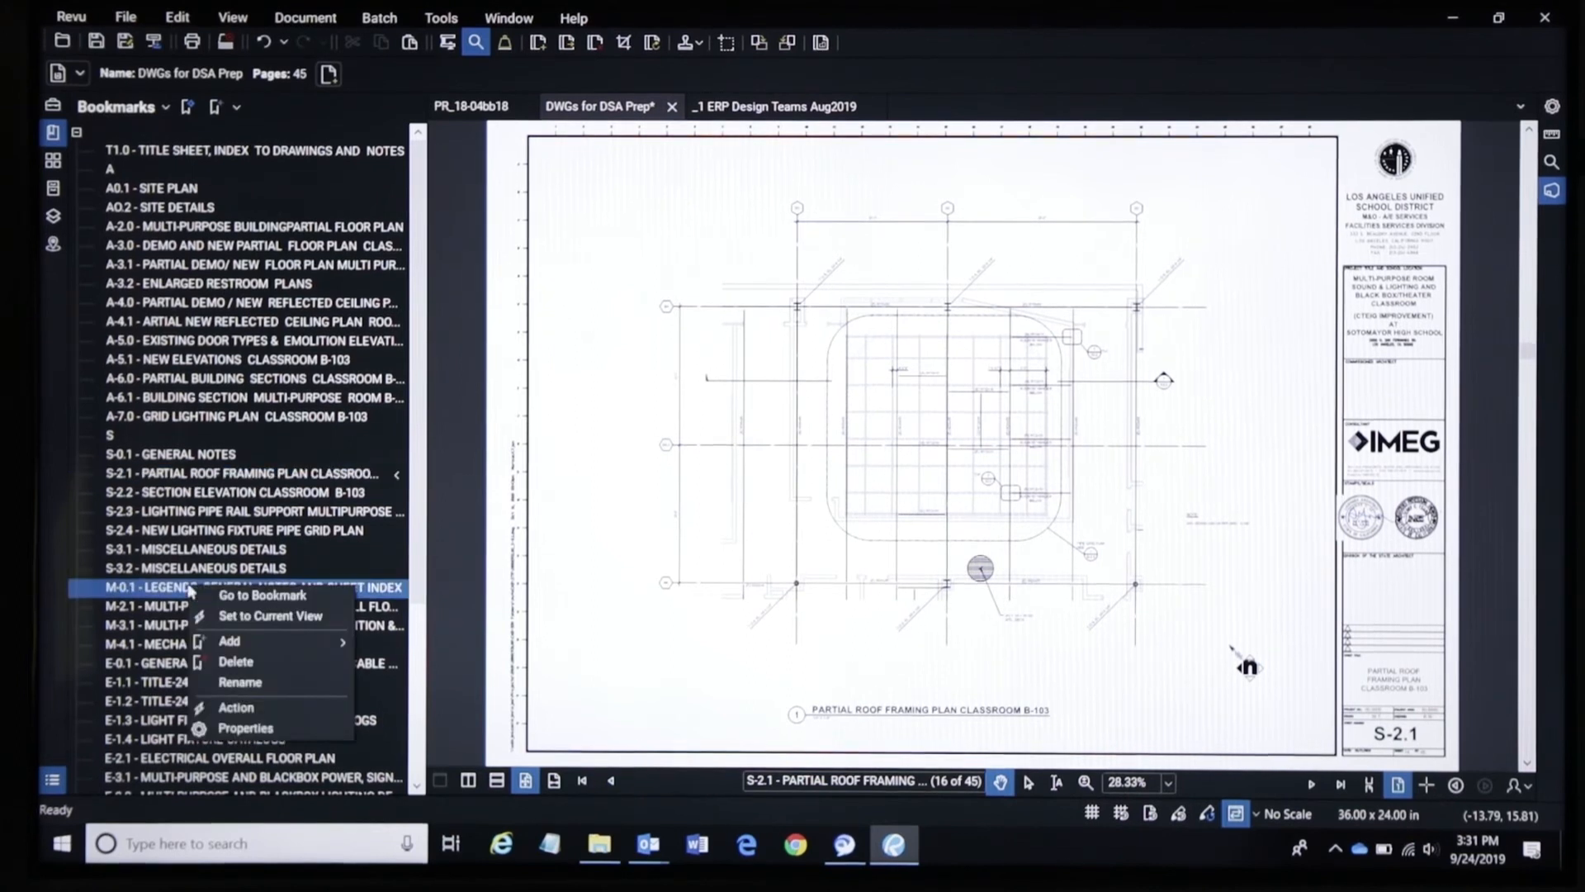
mouse_move(310, 644)
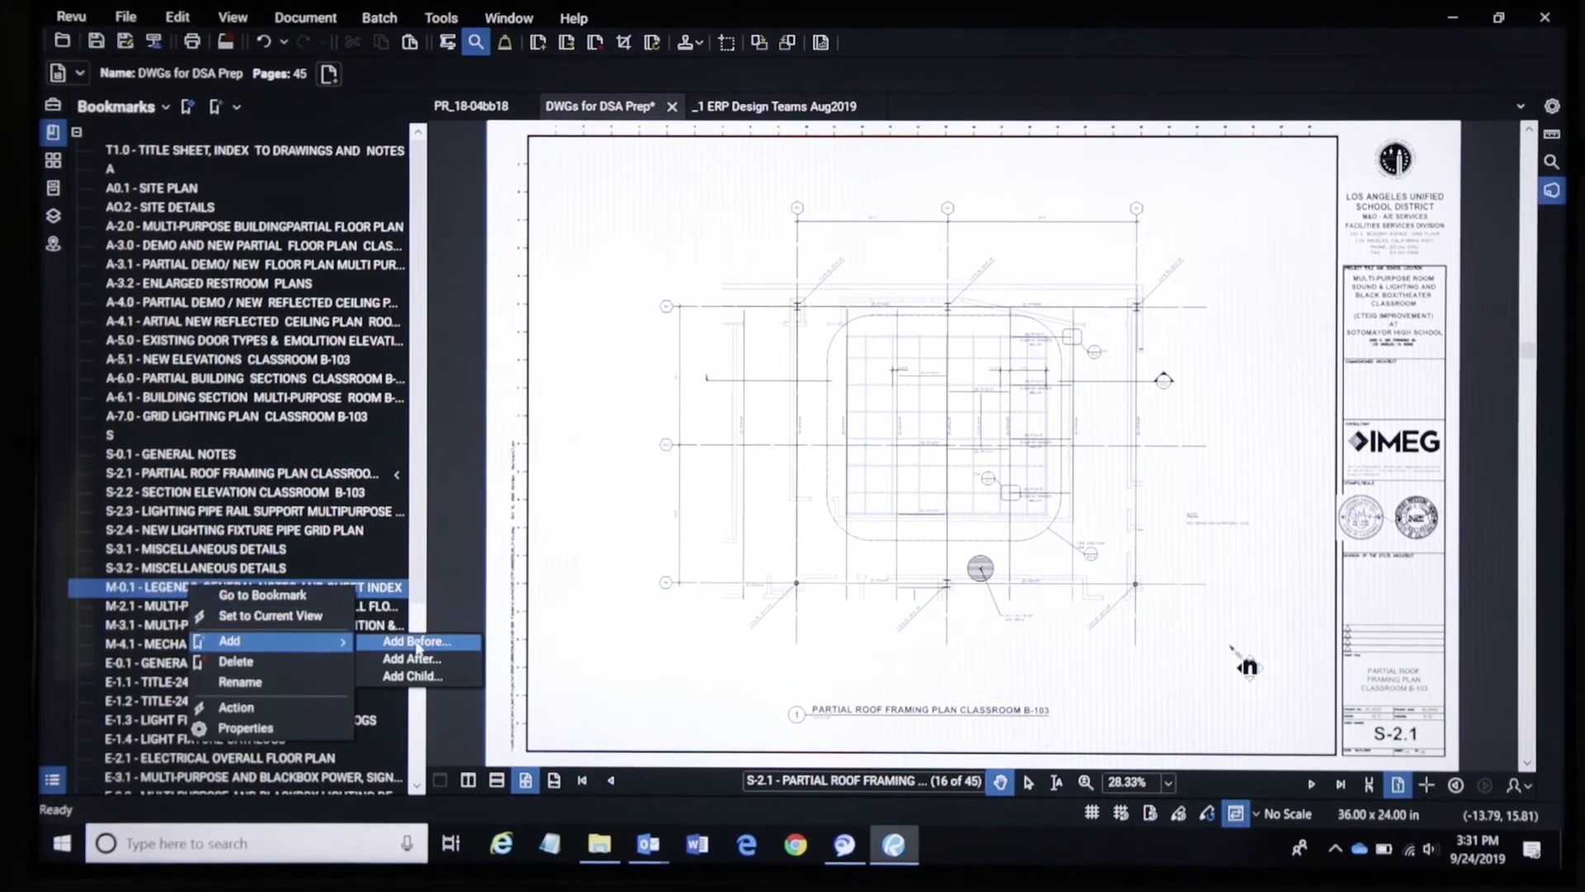
click(147, 627)
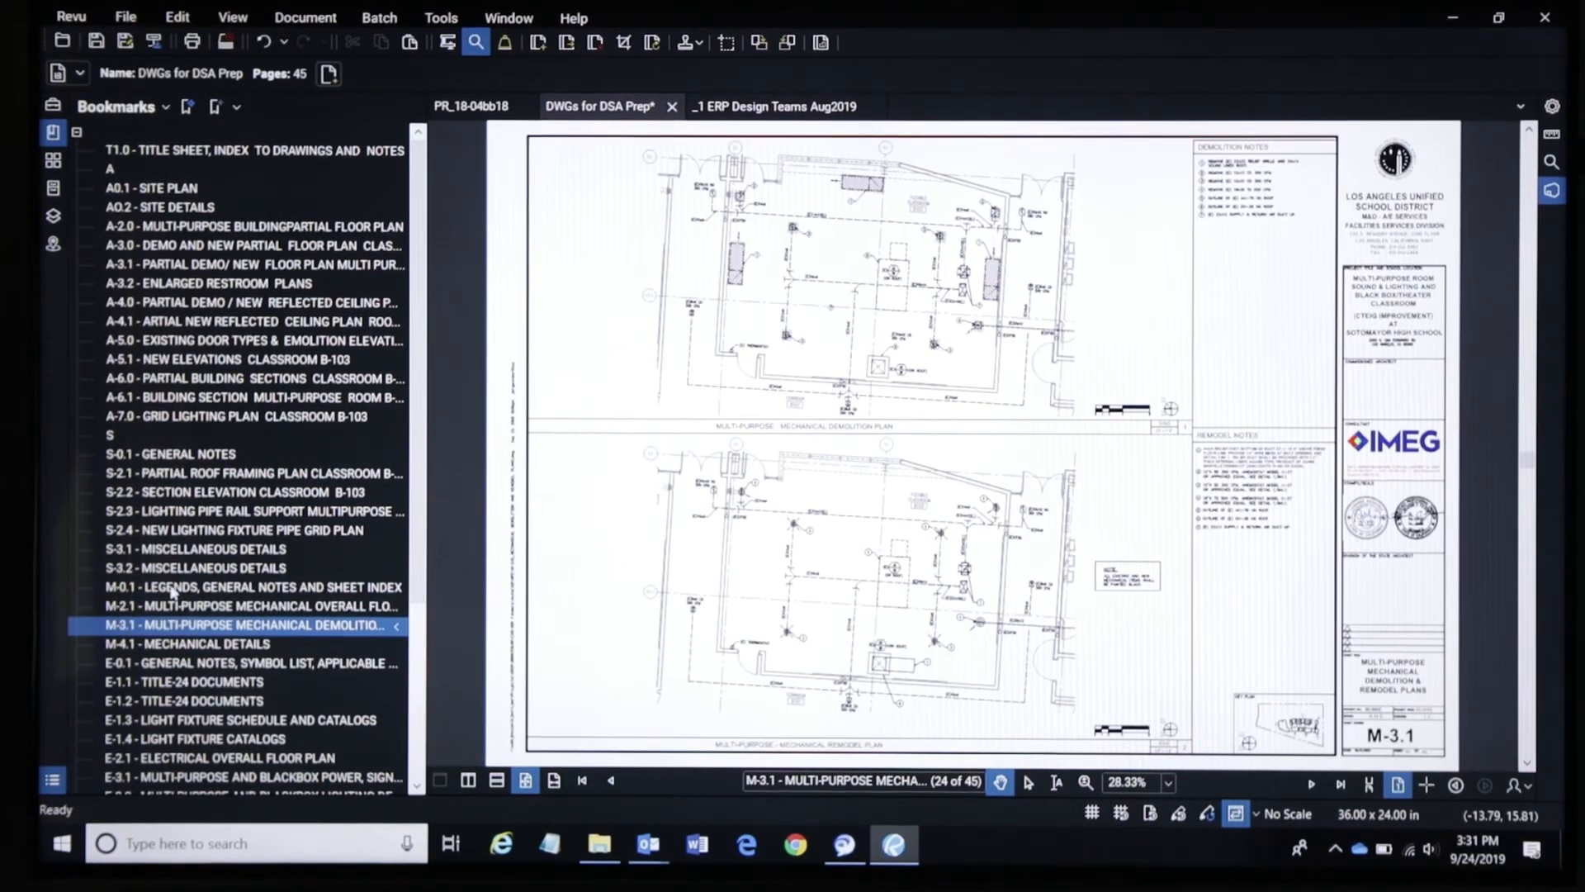
Add a bookmark named M before the M-0.1 - LEGENDS, GENERAL NOTES AND SHEET INDEX bookmark
click(171, 588)
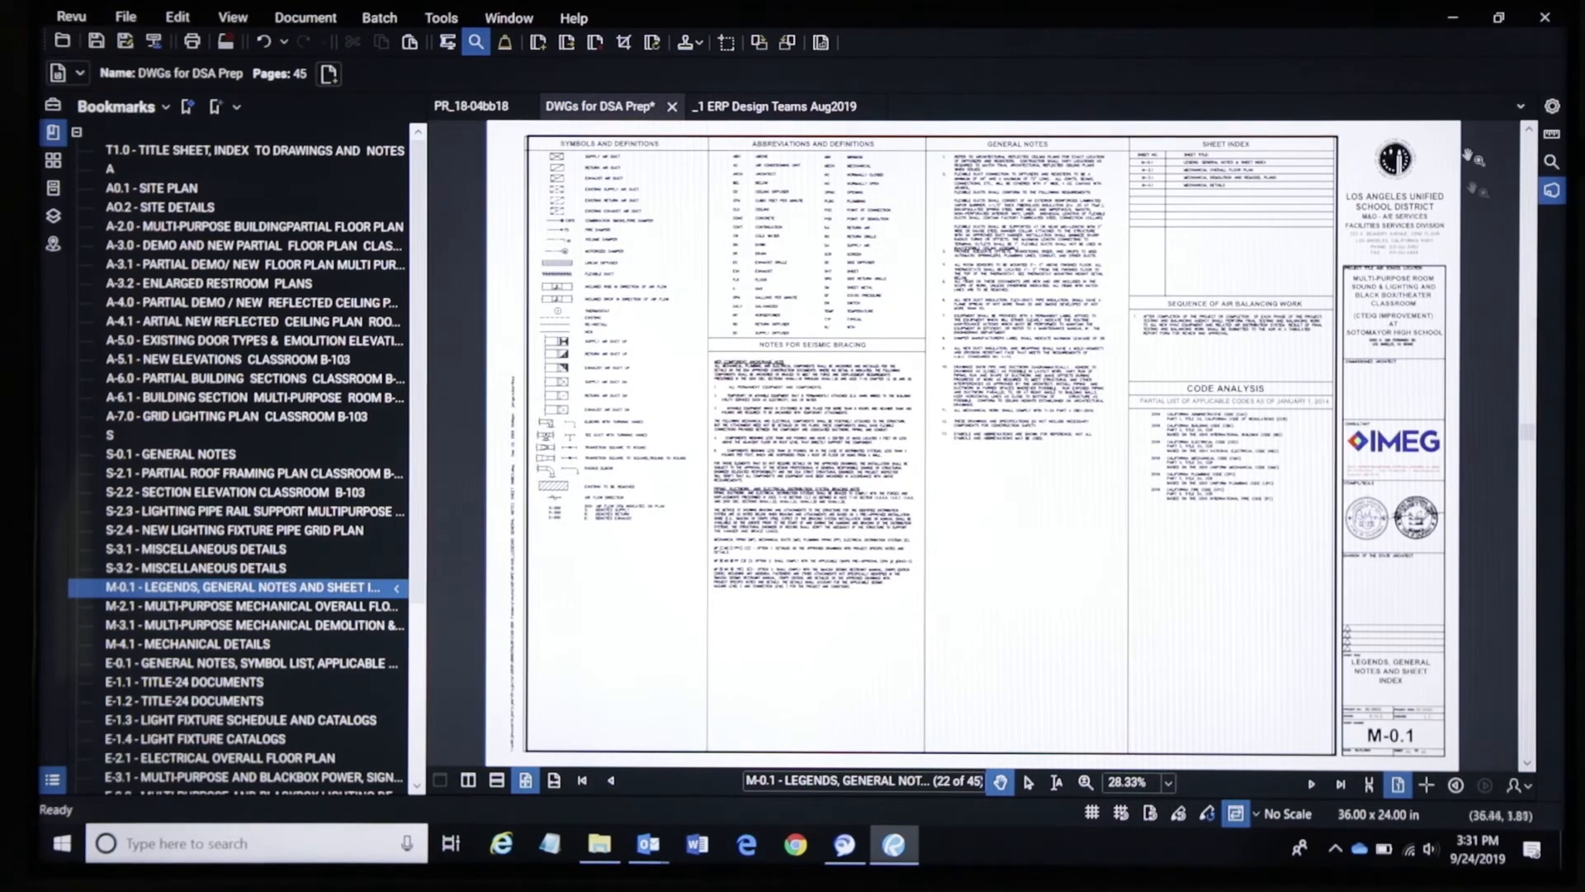
right_click(152, 591)
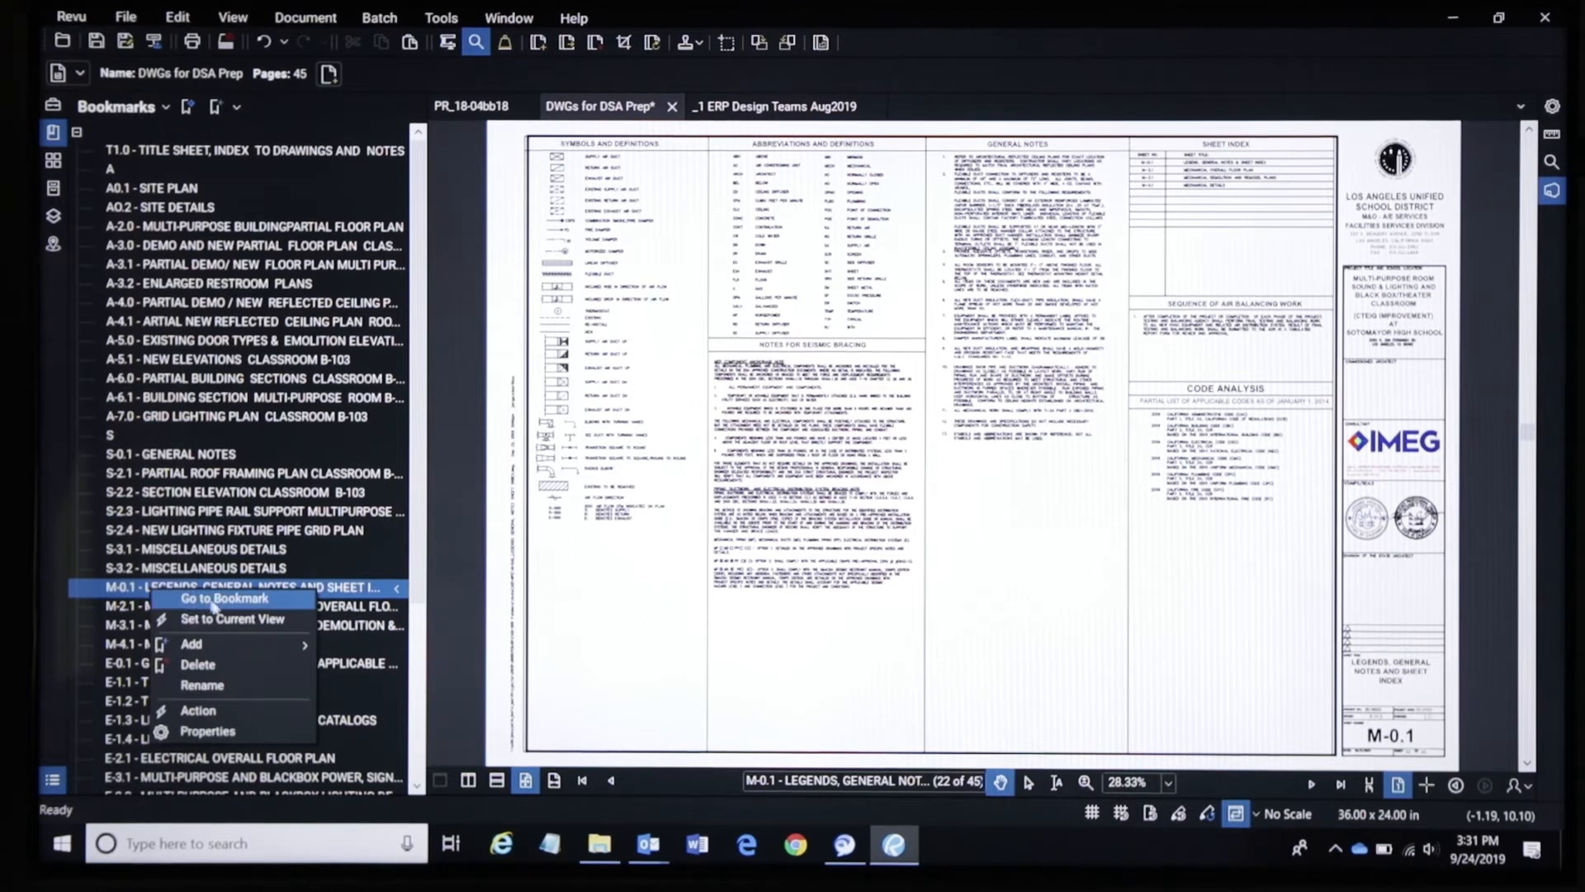
mouse_move(231, 648)
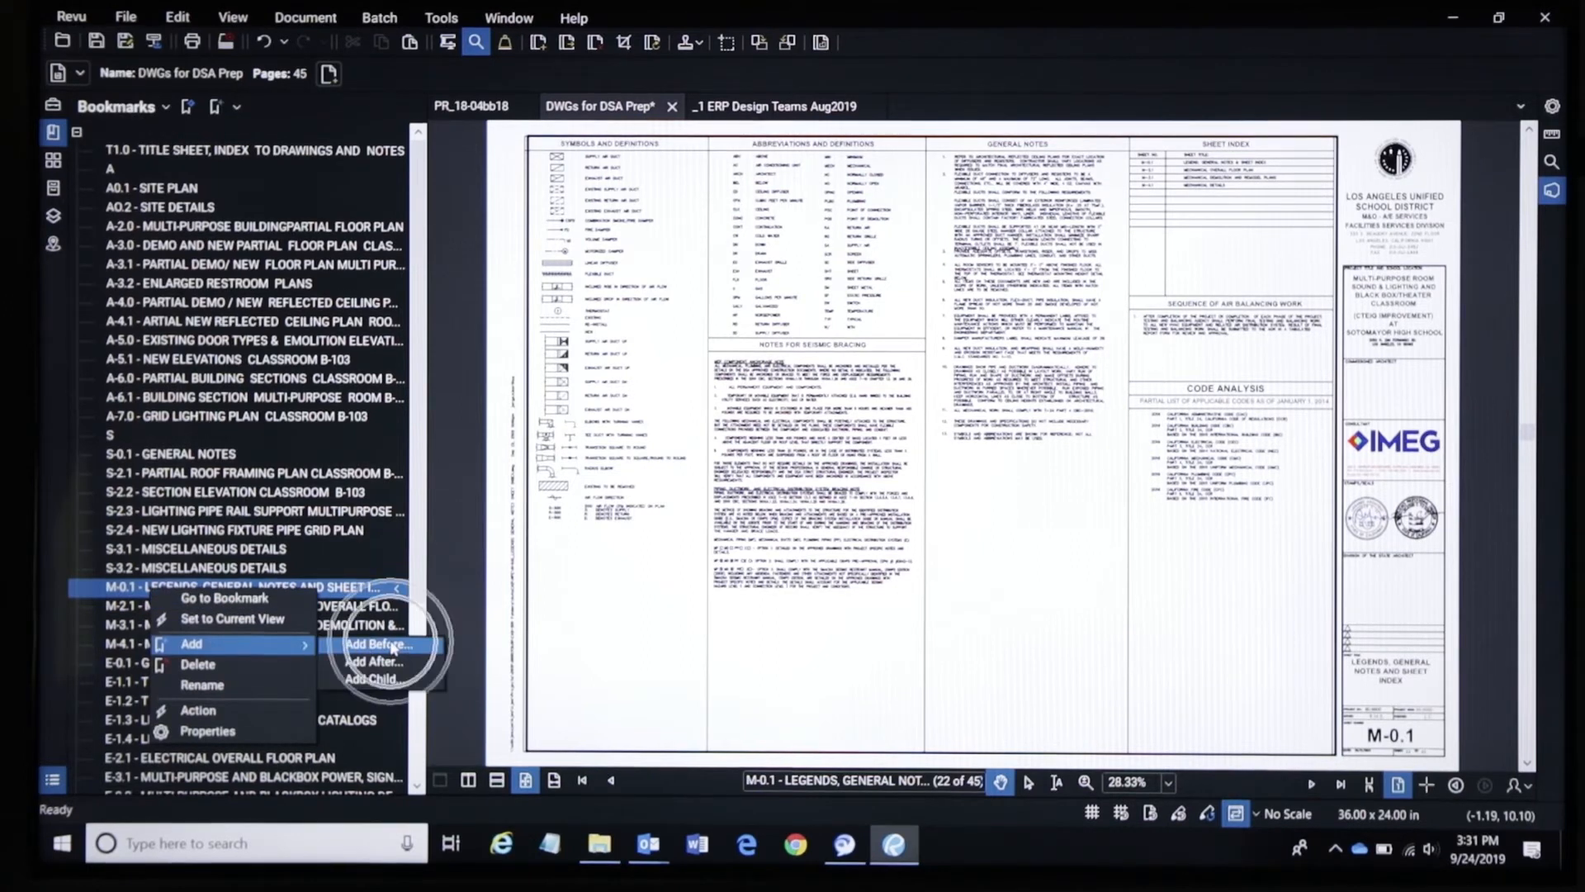
click(392, 648)
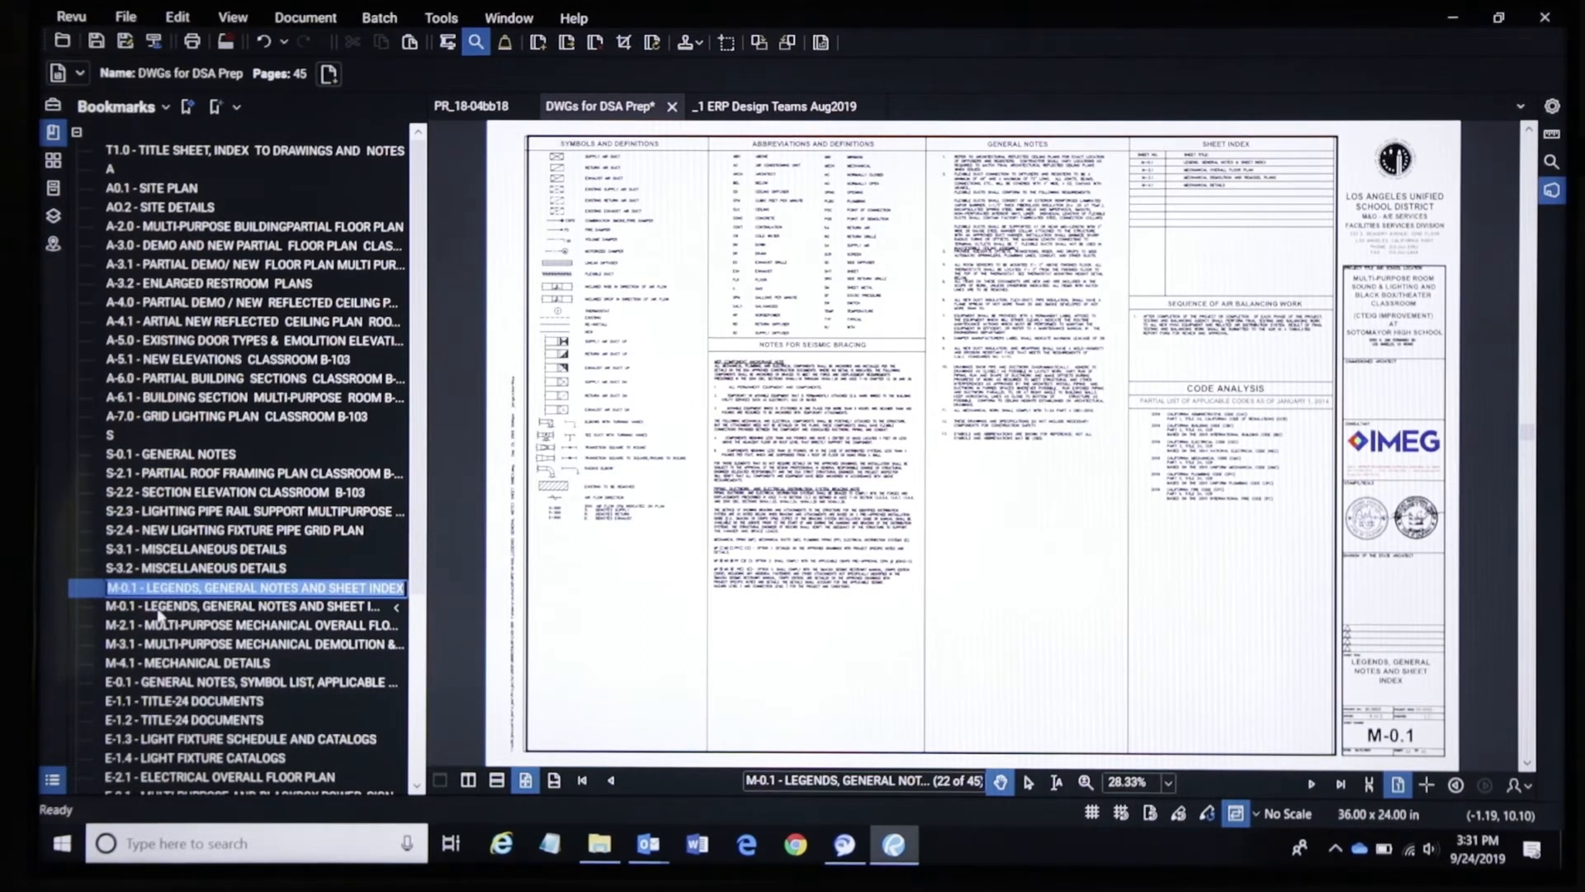
text(M)
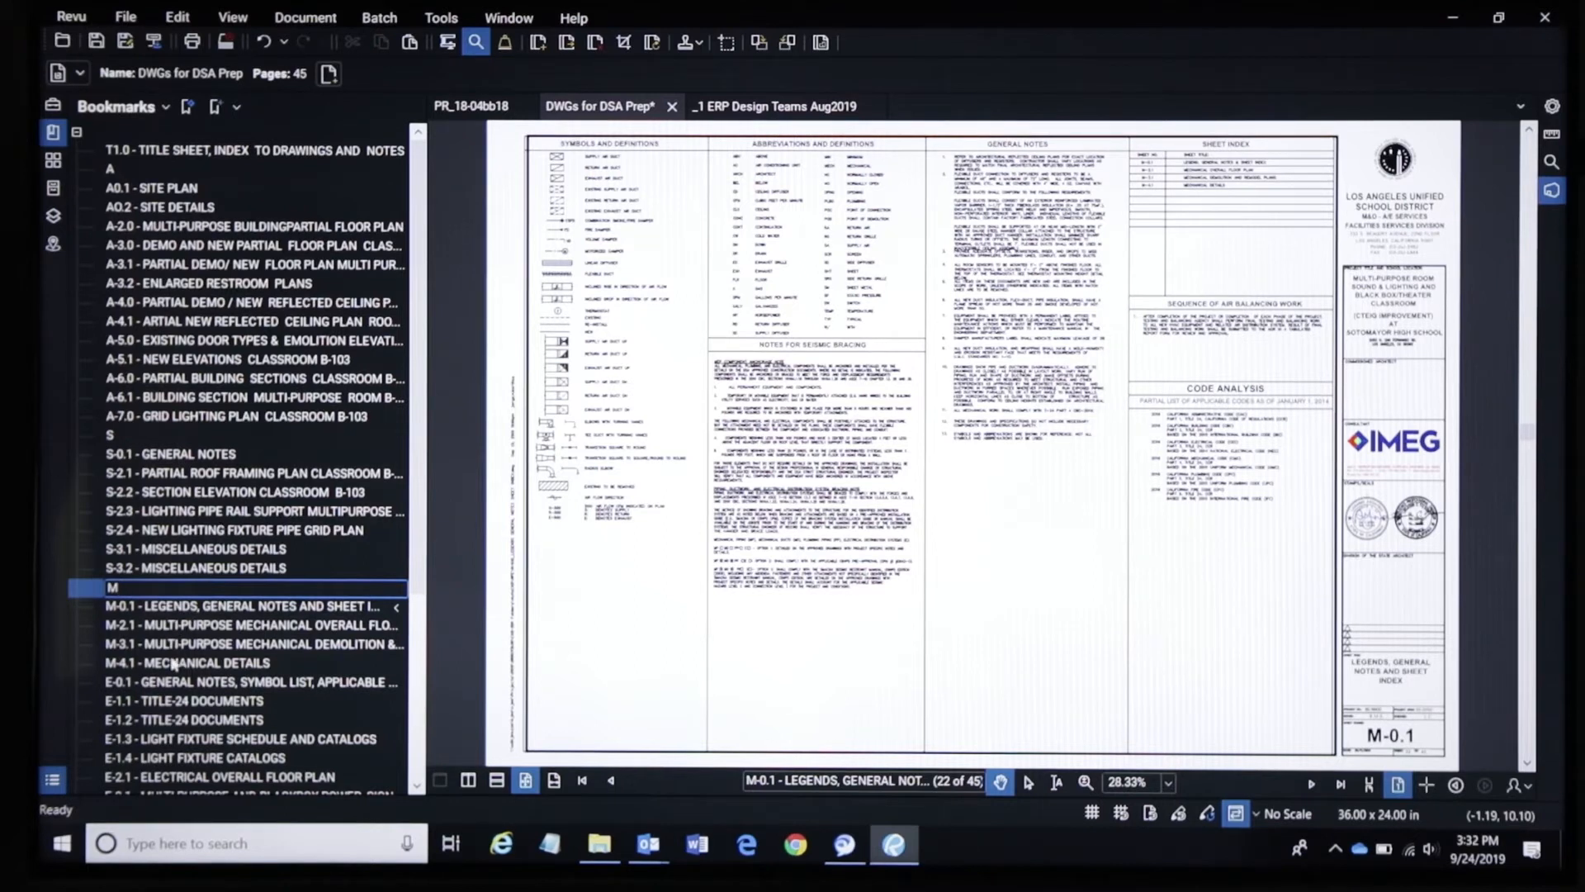
Add a bookmark named E before the E-0.1 general notes and symbol list bookmark
click(151, 686)
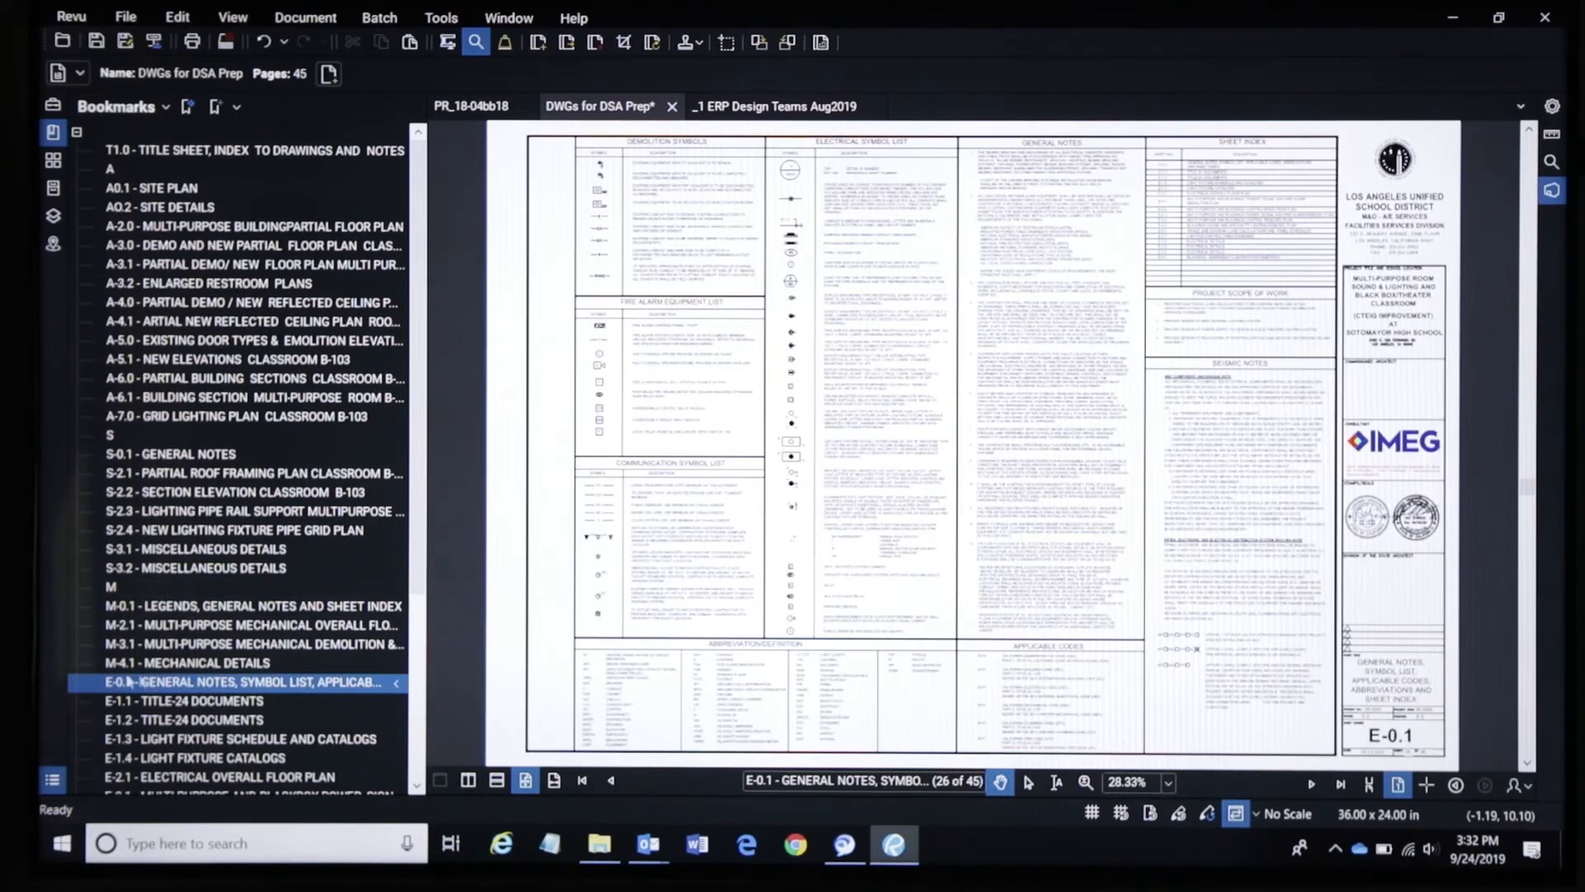
right_click(178, 690)
mouse_move(219, 722)
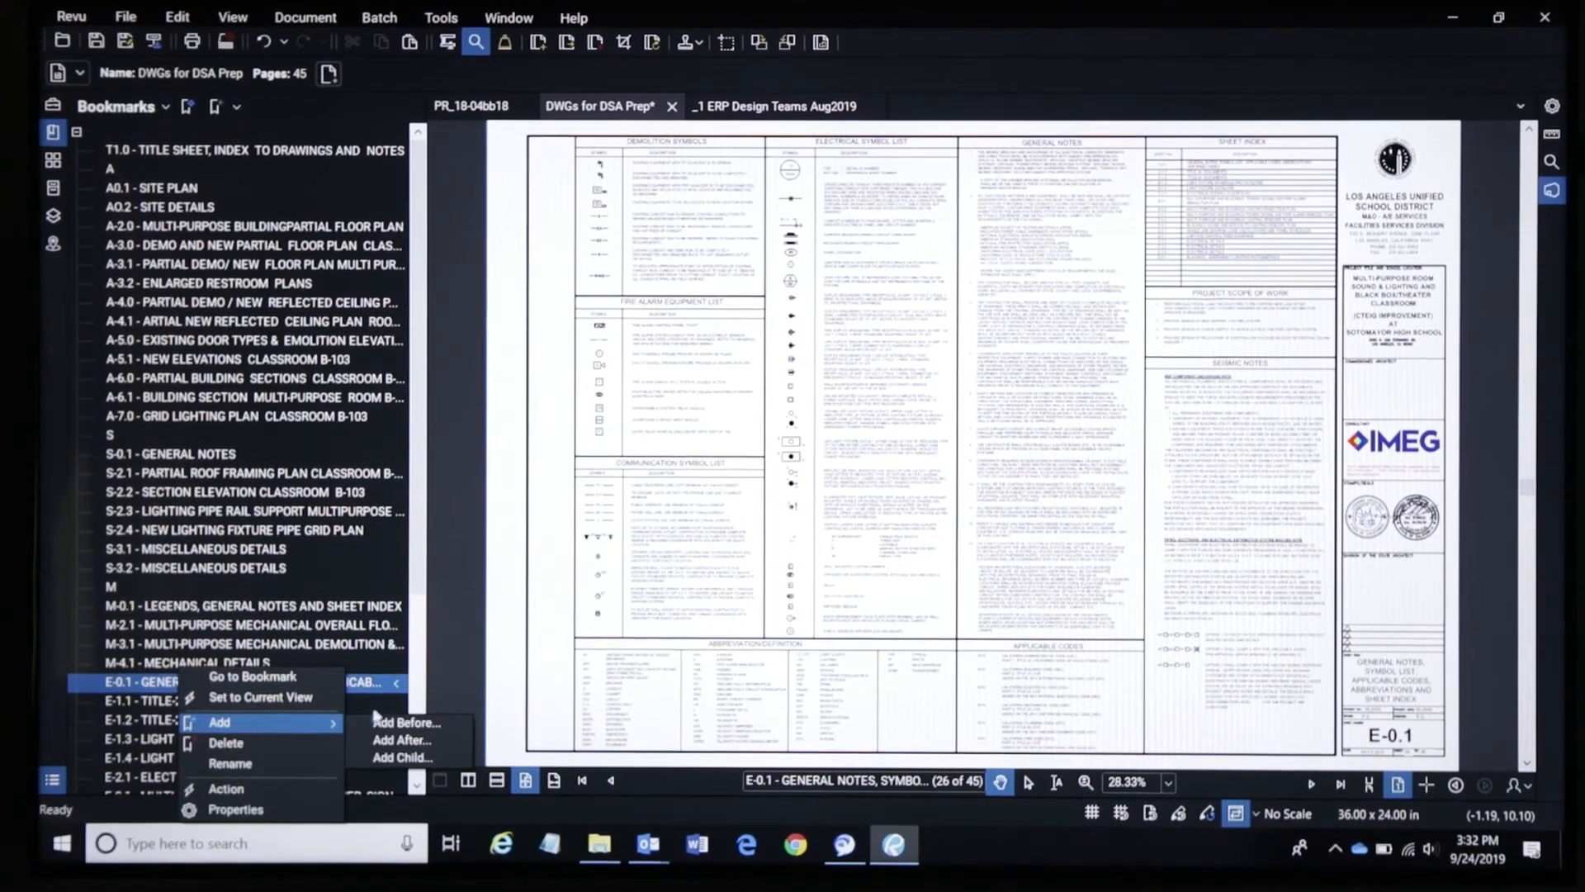
click(392, 723)
text(E)
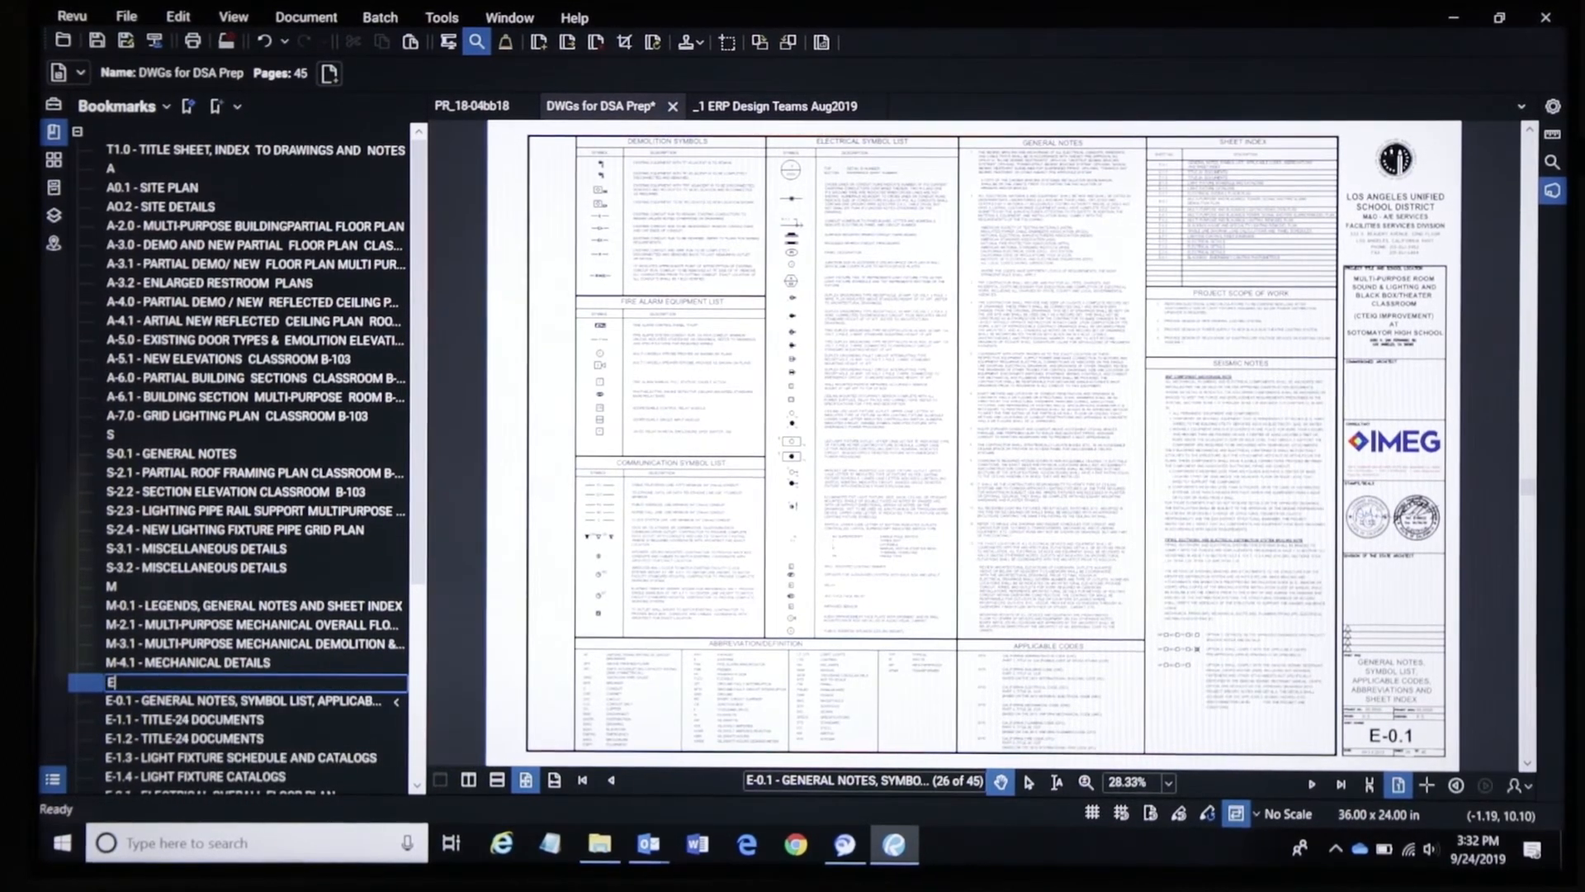
Nest the bookmarks from A0.1 - SITE PLAN through A-7.0 - GRID LIGHTING PLAN under the A bookmark
click(165, 189)
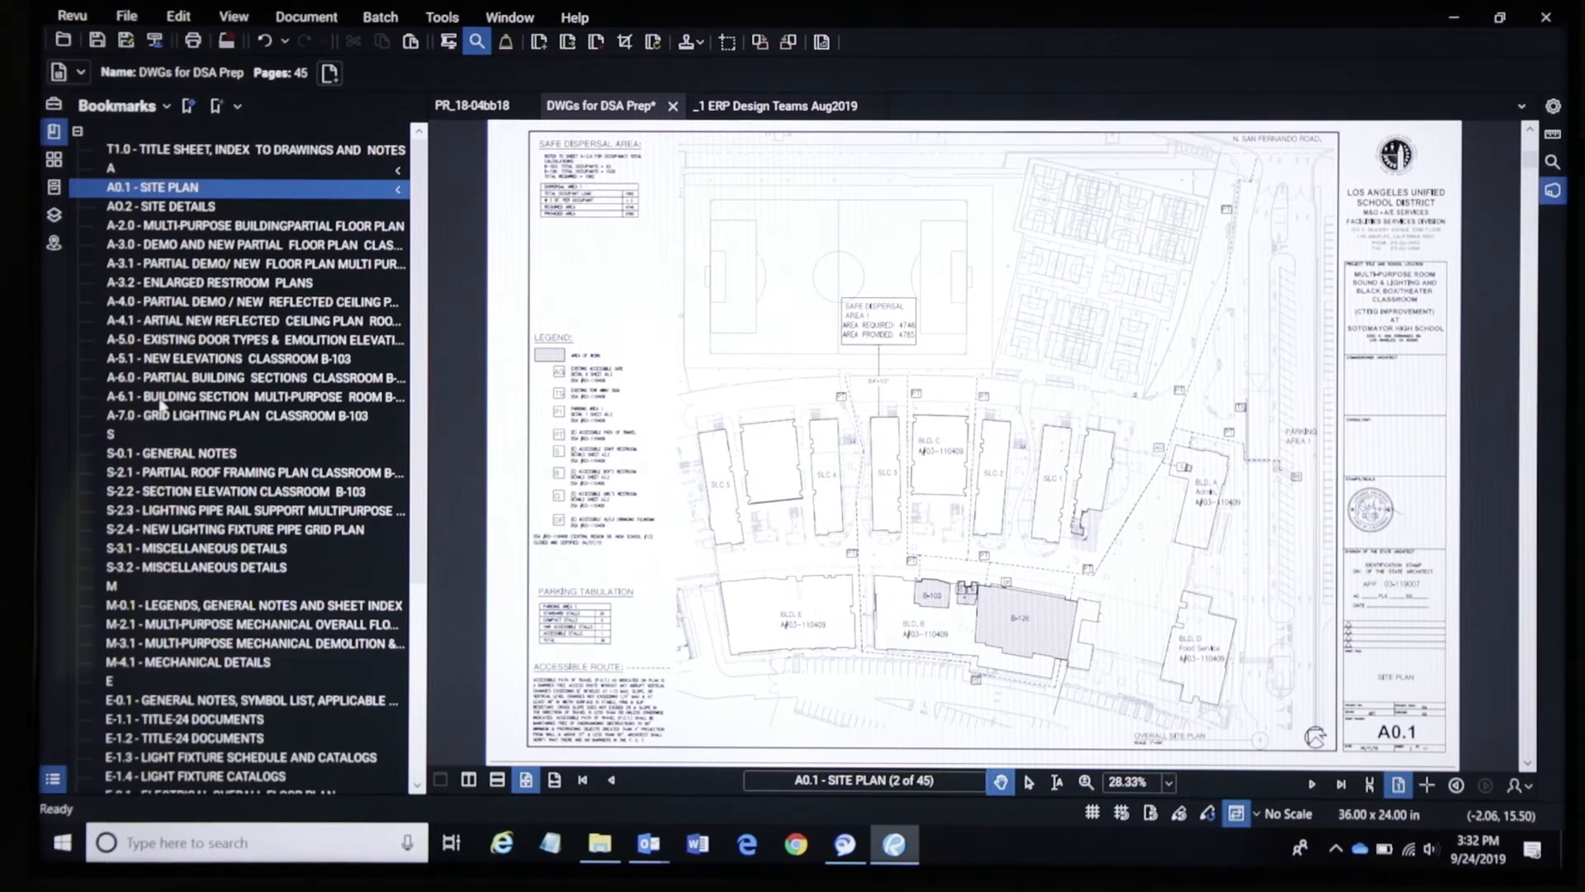
shift+click(122, 420)
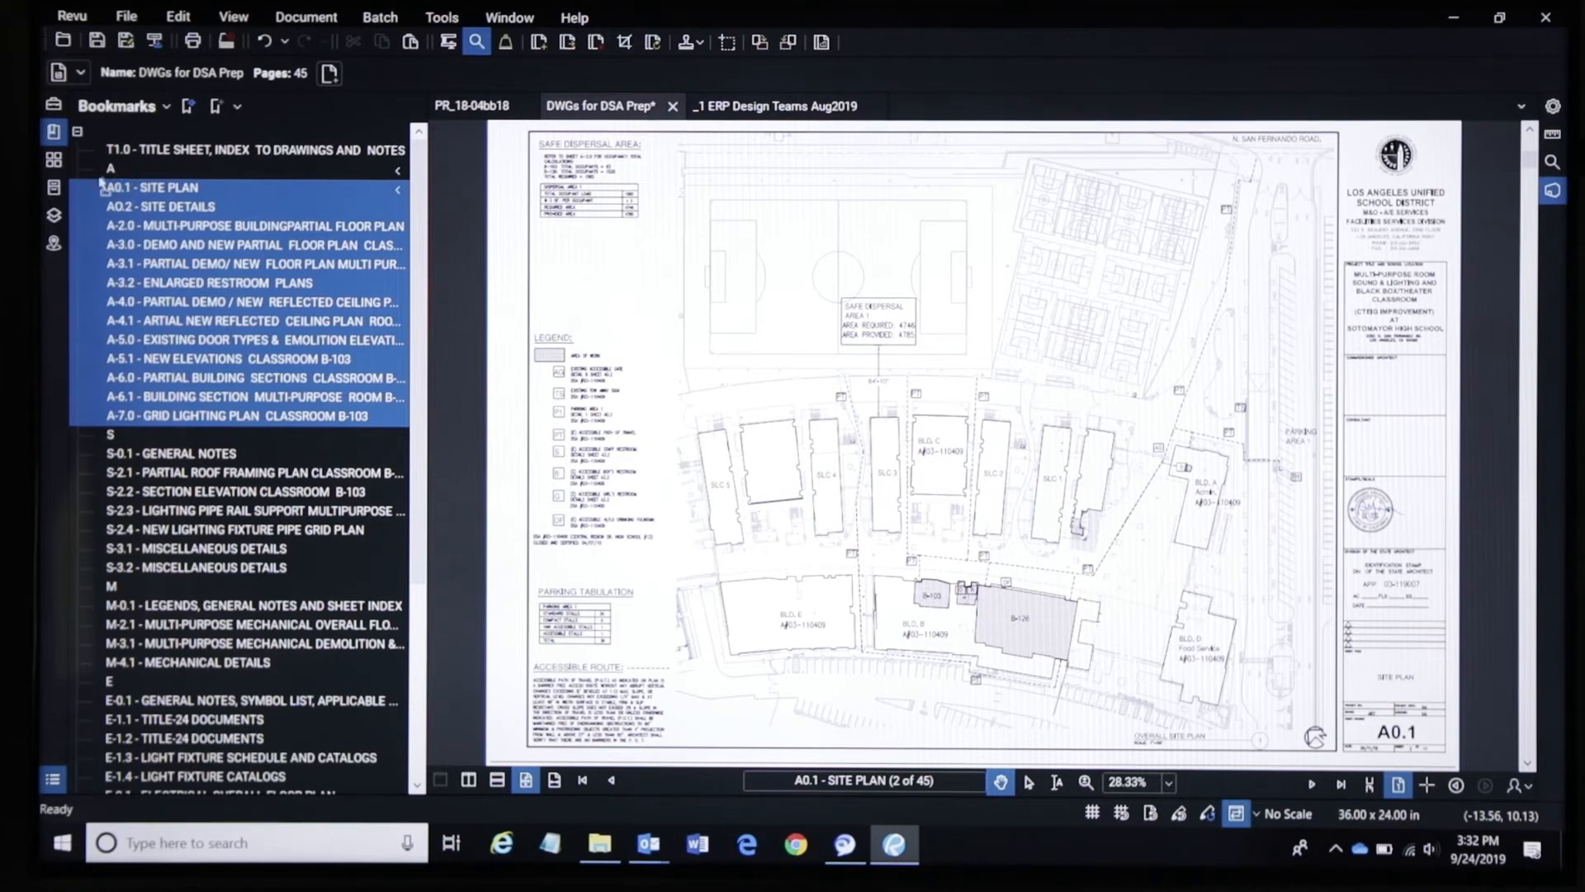
drag(151, 189, 89, 171)
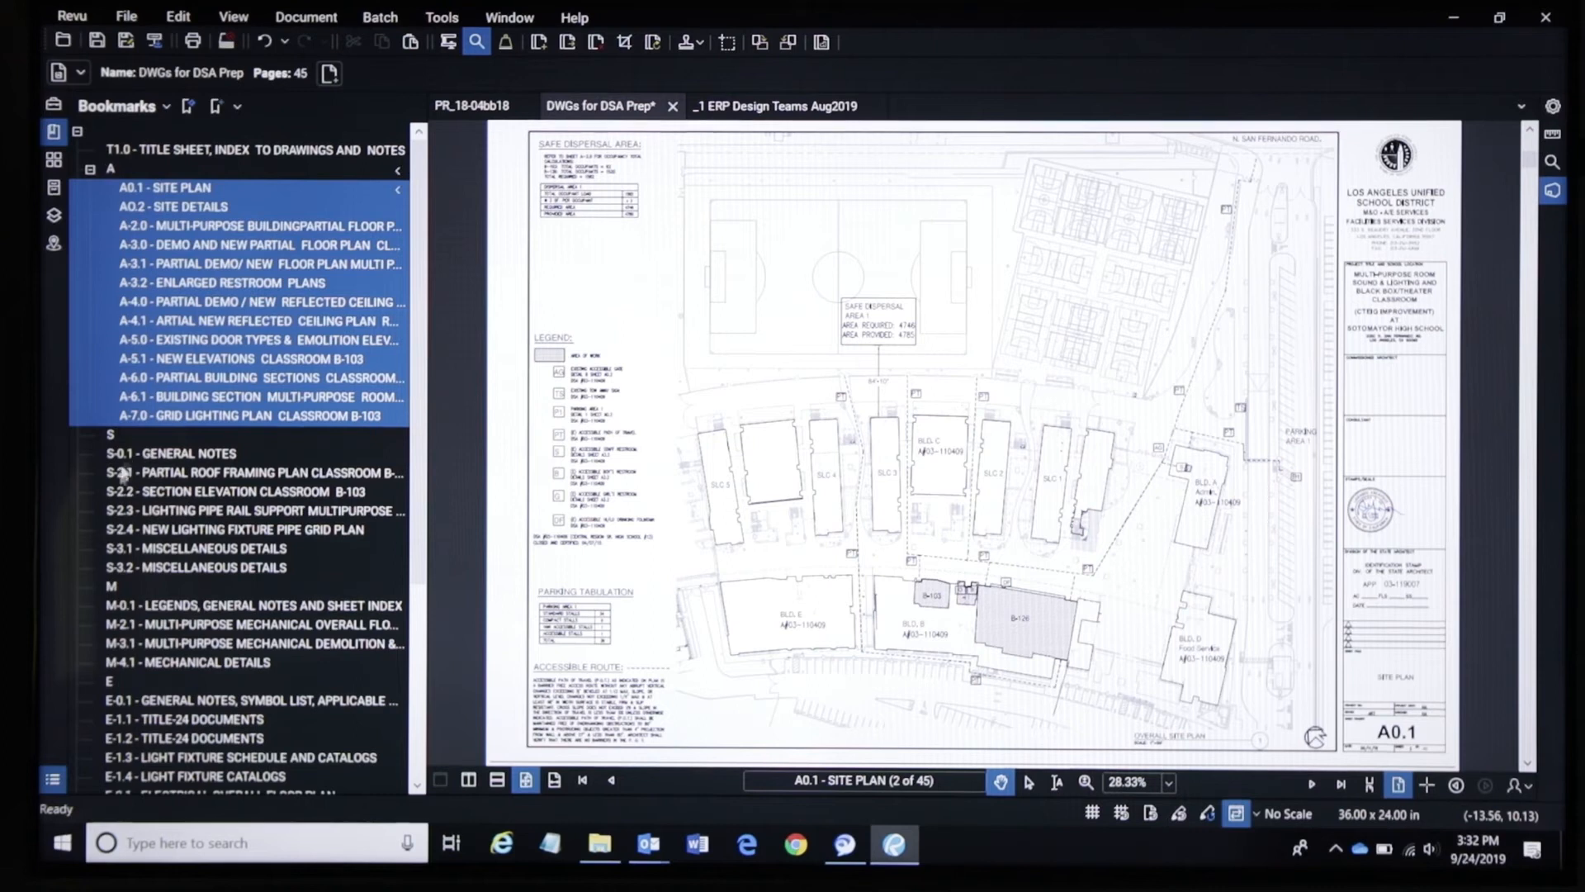
Nest the bookmarks from S-0.1 - GENERAL NOTES through S-3.2 - MISCELLANEOUS DETAILS under the S bookmark
click(130, 567)
shift+click(137, 456)
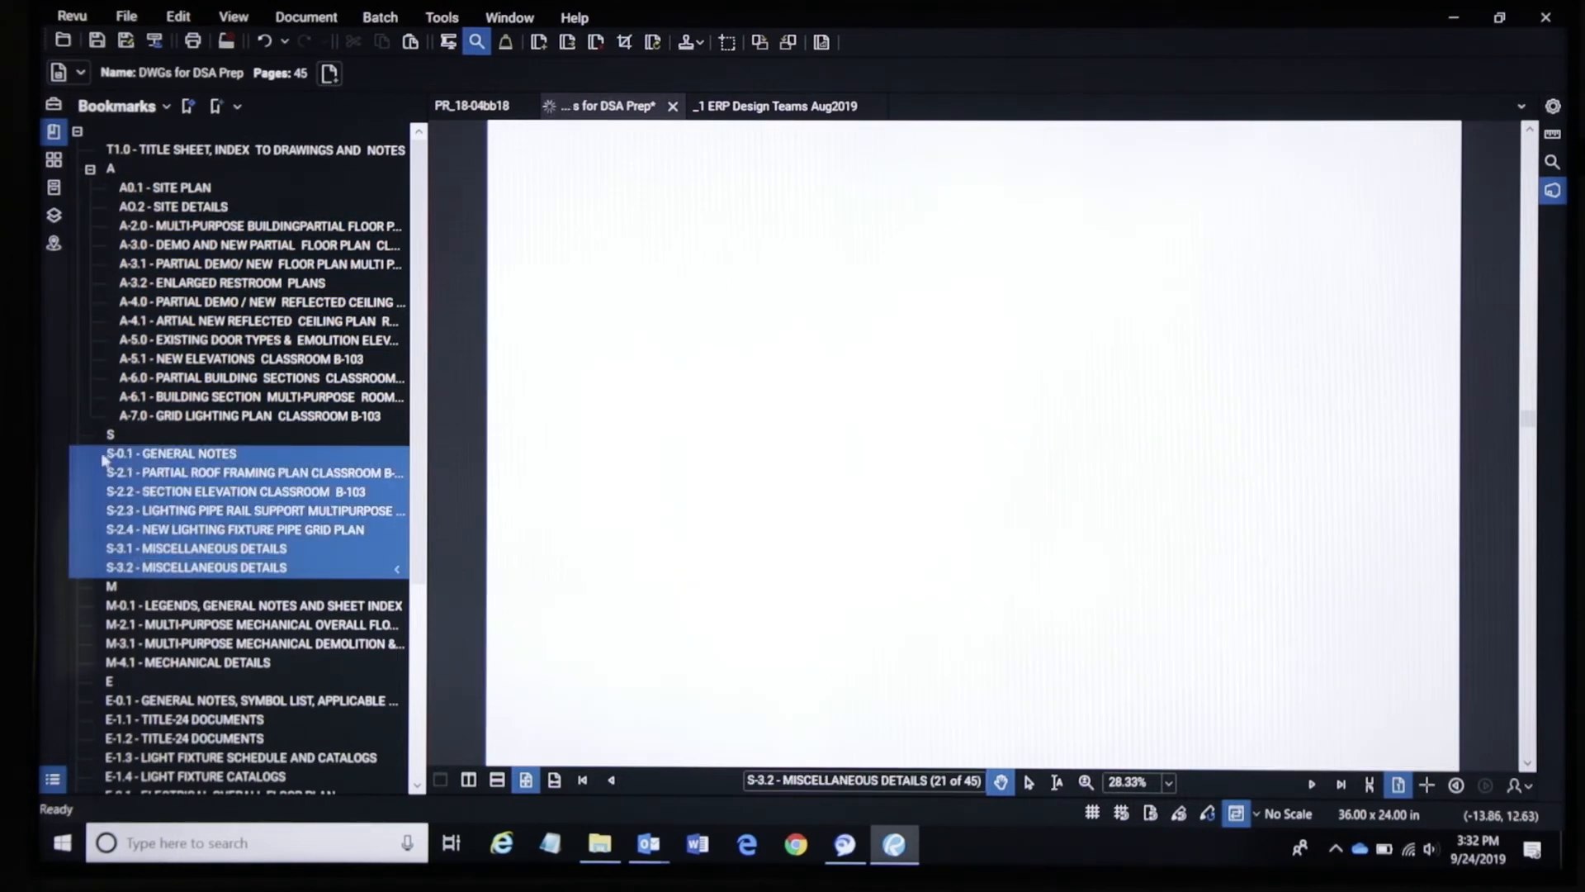
drag(140, 457, 122, 439)
Nest the bookmarks from M-0.1 - LEGENDS, GENERAL NOTES AND SHEET INDEX through M-4.1 - MECHANICAL DETAILS under the M bookmark
click(135, 610)
shift+click(112, 664)
drag(112, 665, 163, 586)
Nest the bookmarks from E-0.1 - GENERAL NOTES through E-8.1 - BLACKBOX-EMERGENCY LIGHTING under the E bookmark
scroll(162, 615, down, 4)
click(142, 452)
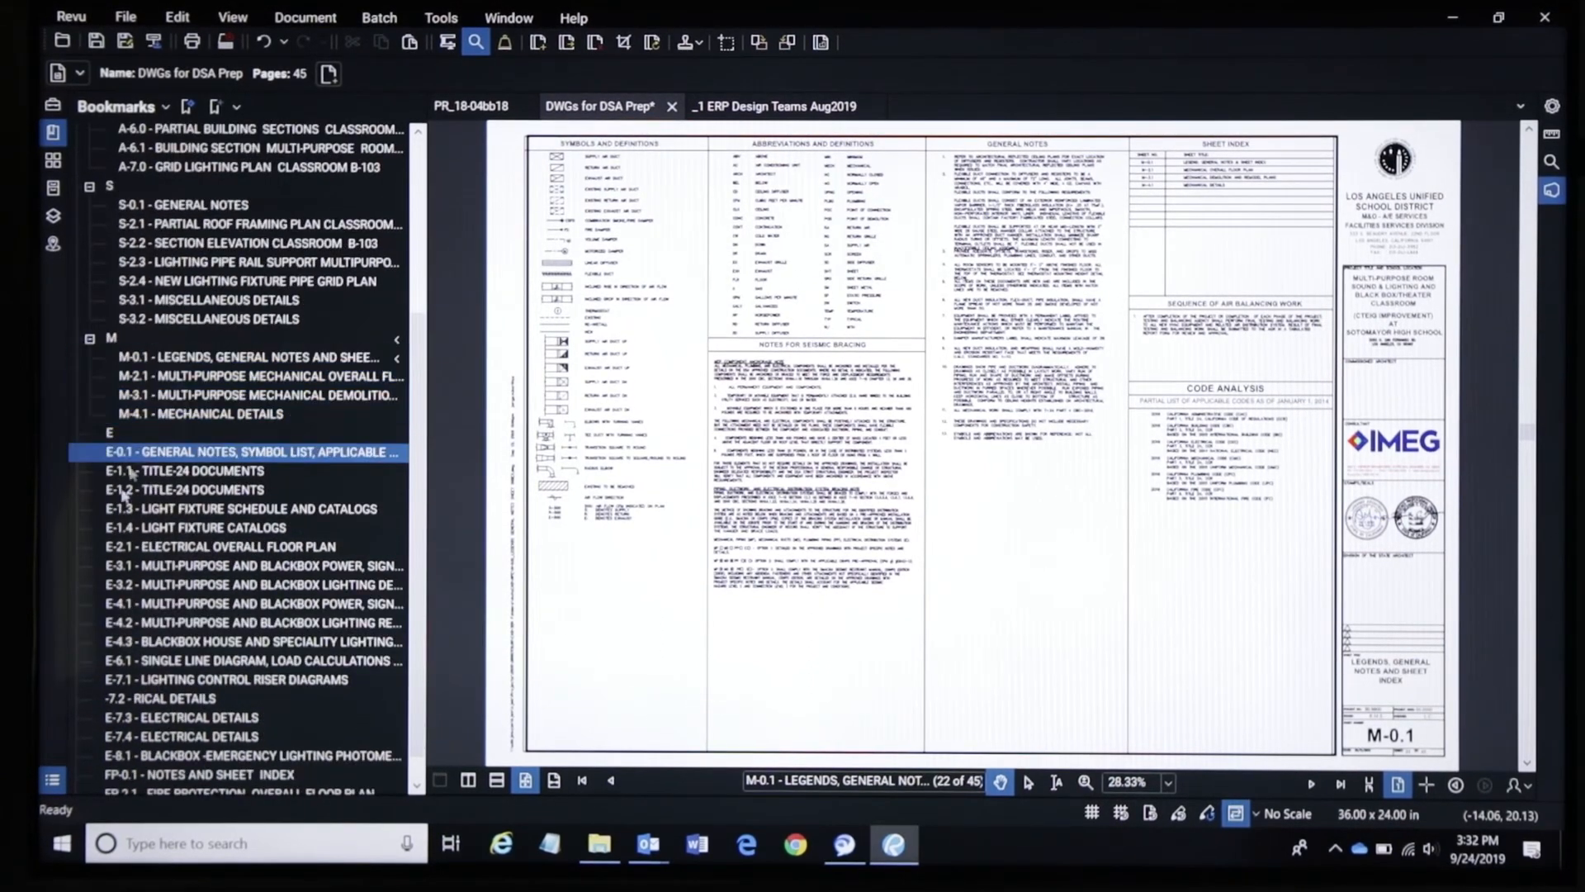
shift+click(129, 681)
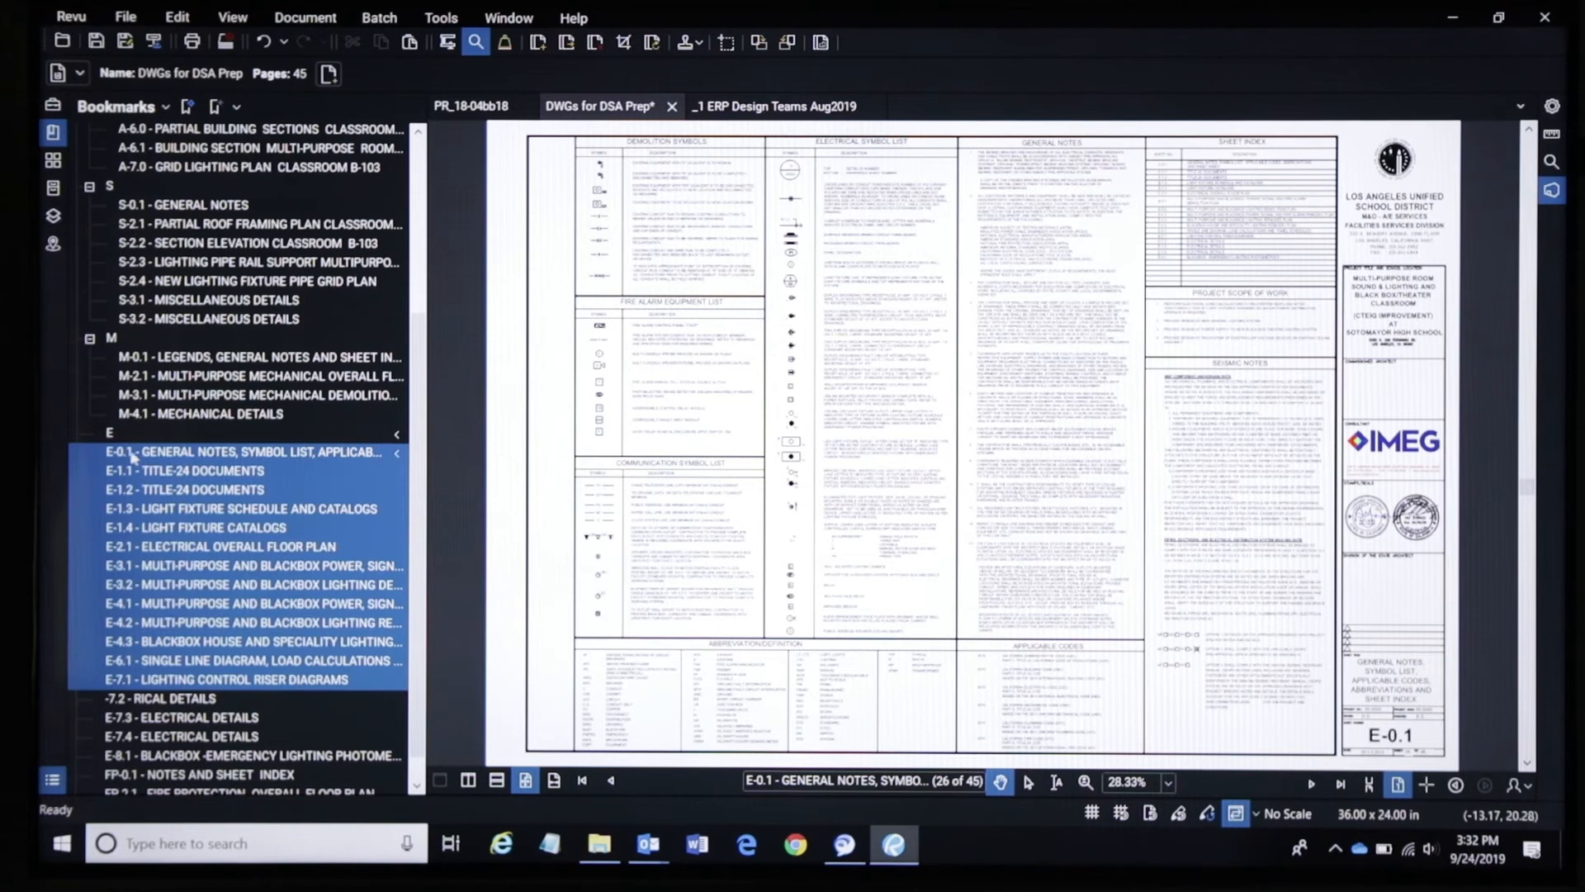
shift+click(125, 757)
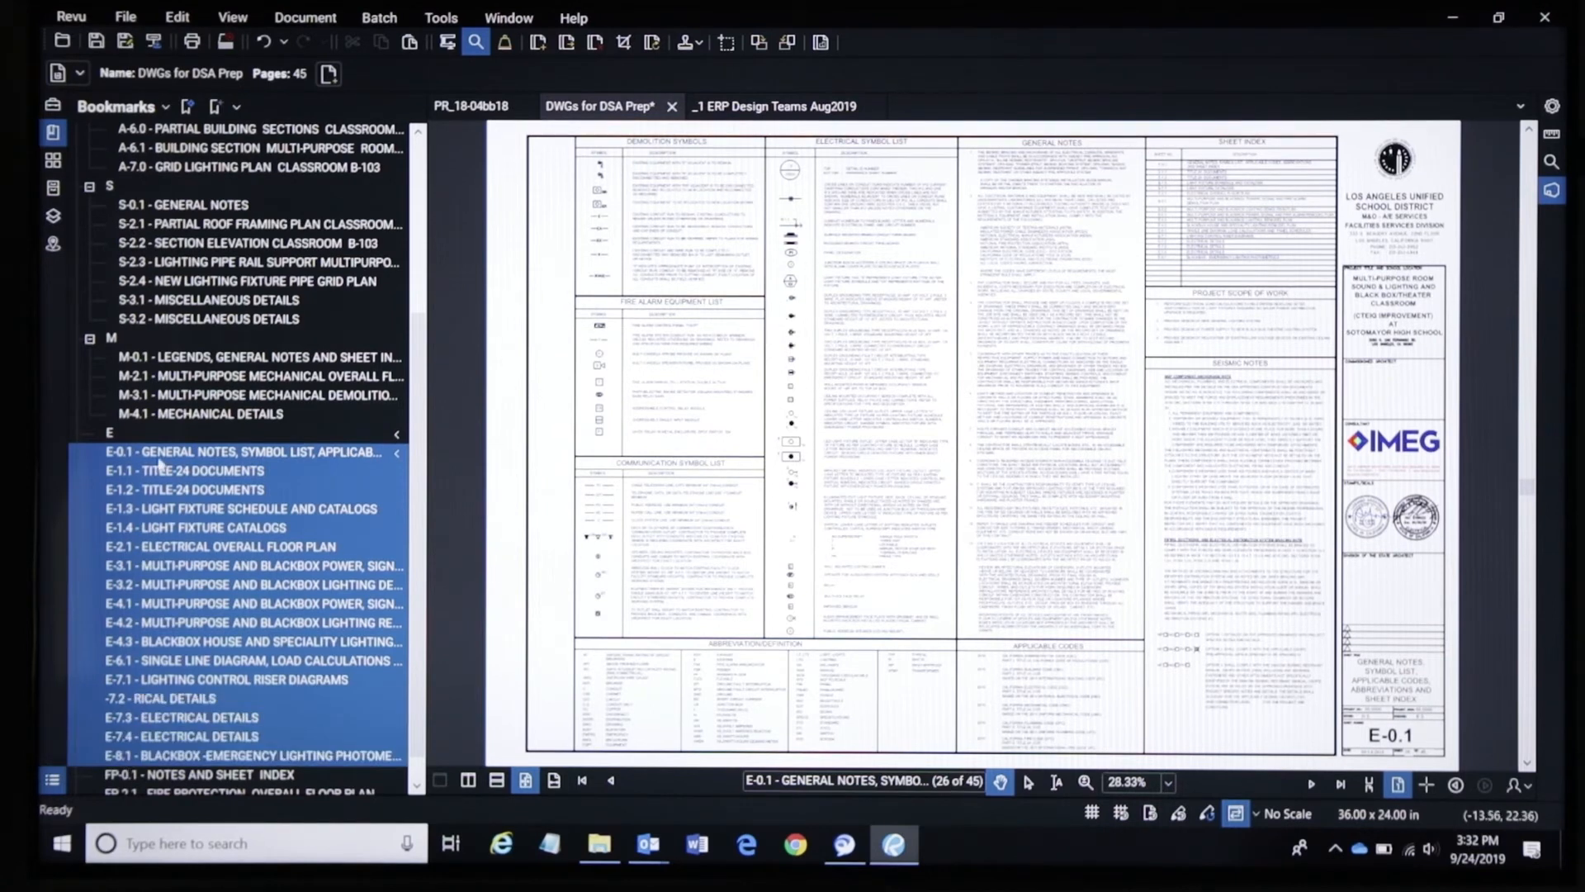
scroll(168, 457, up, 4)
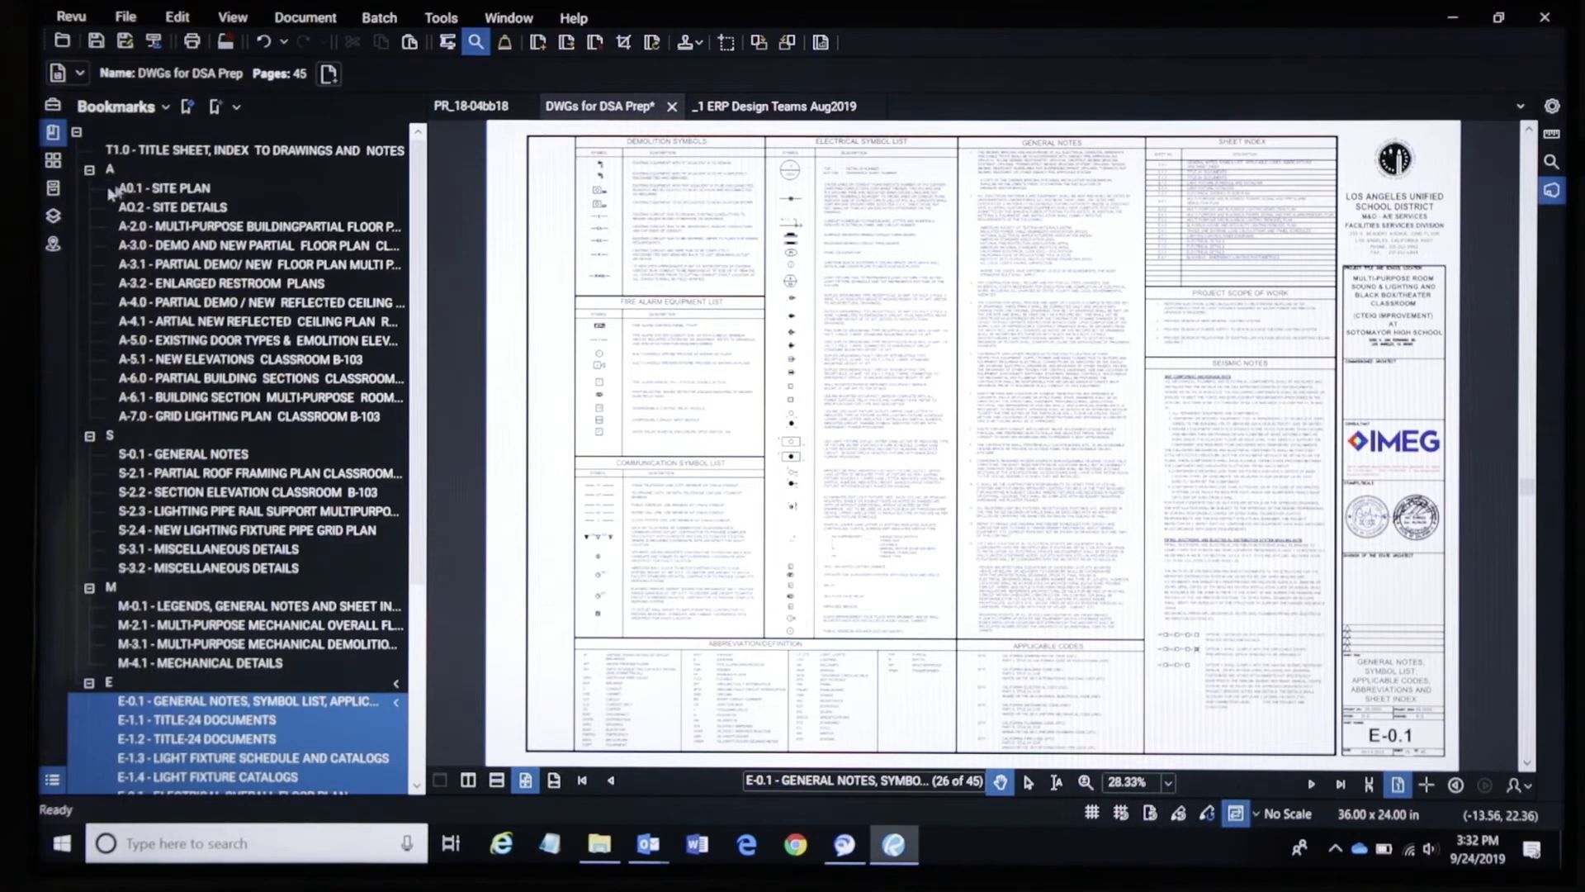
Collapse the bookmark tree and re-expand the A, S, M and E groups to check the nested sheets
click(76, 130)
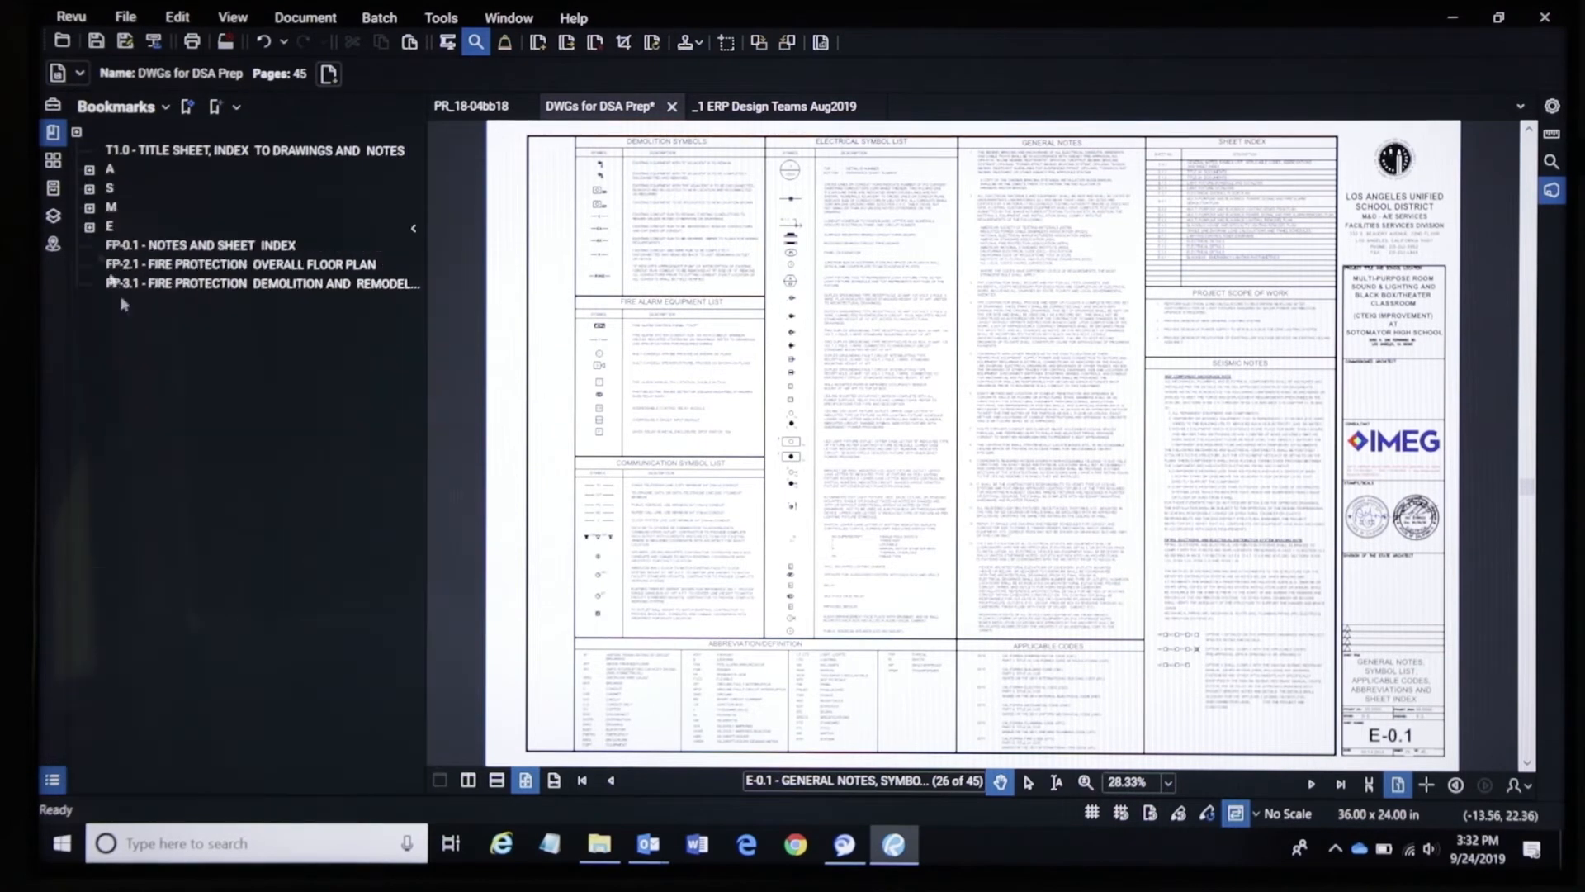
click(89, 170)
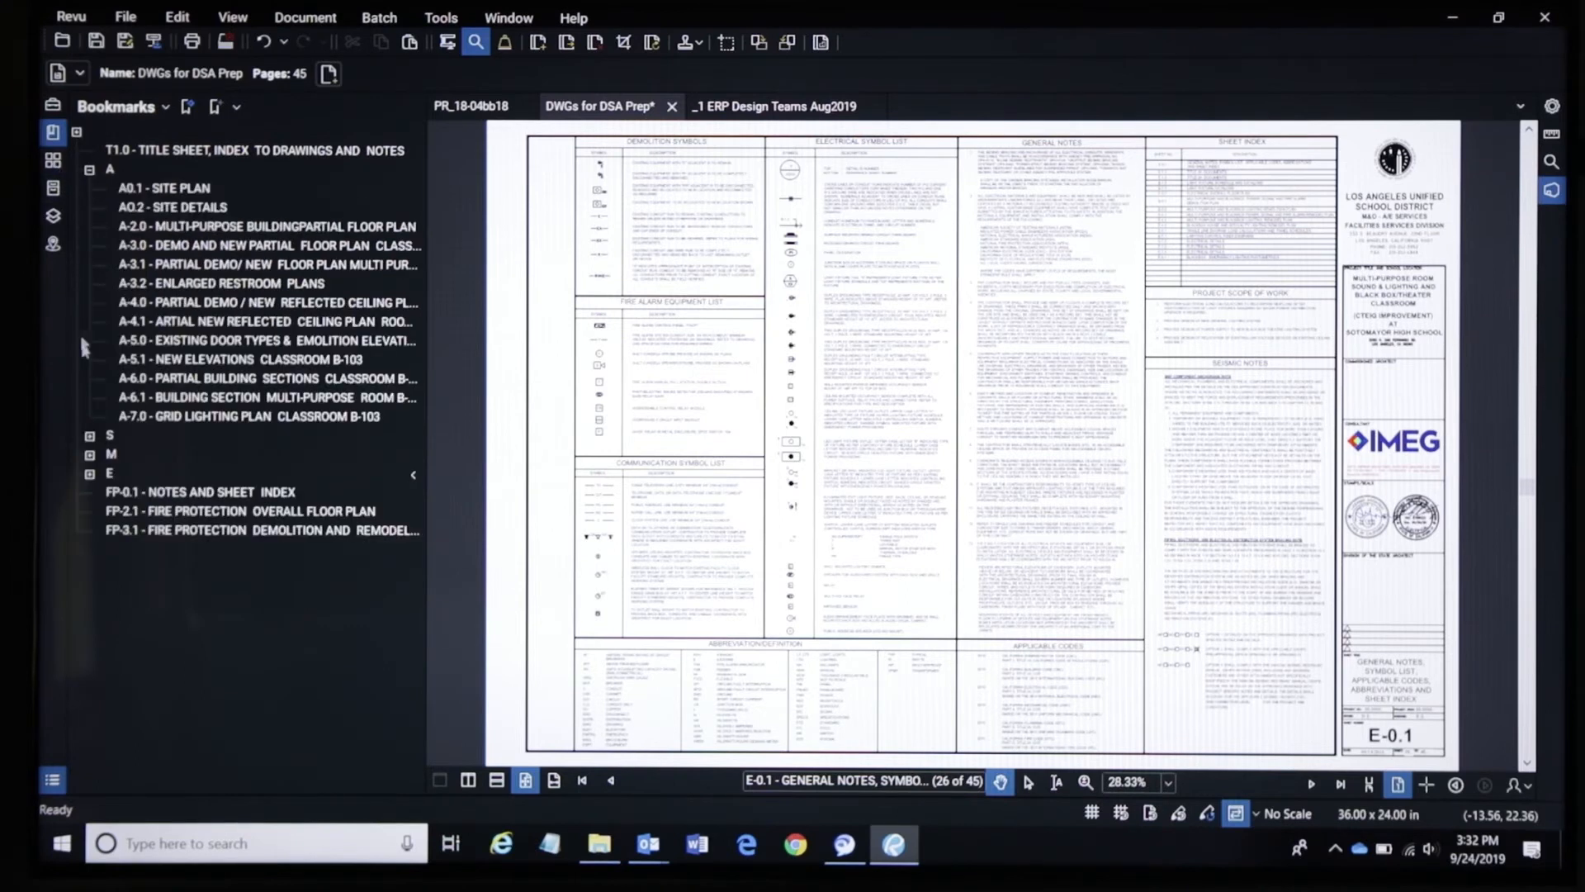
click(89, 436)
click(89, 587)
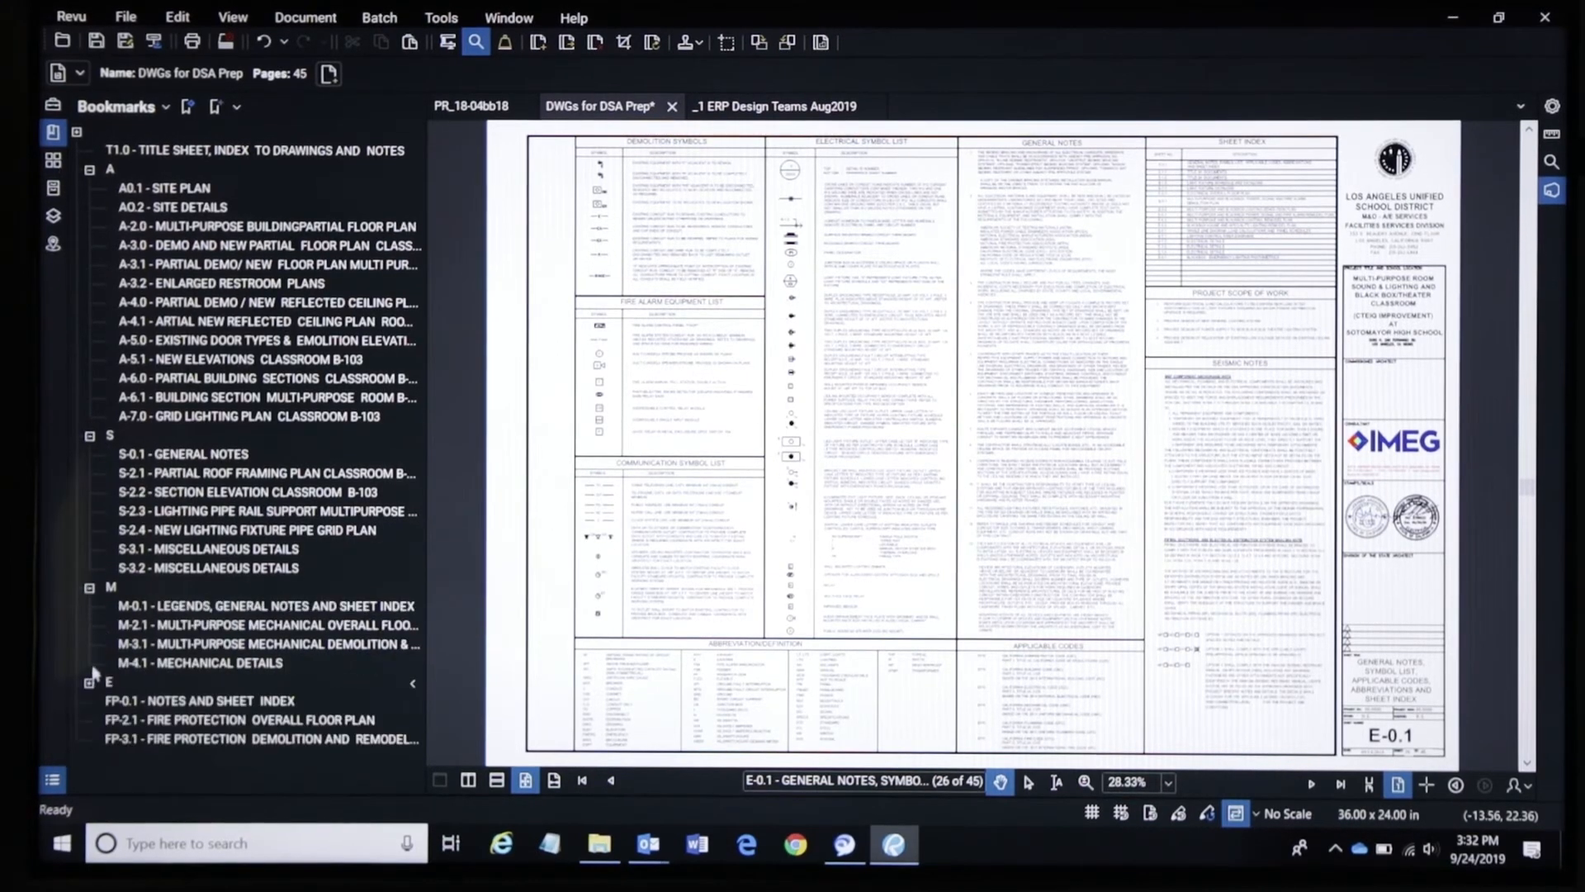
click(89, 683)
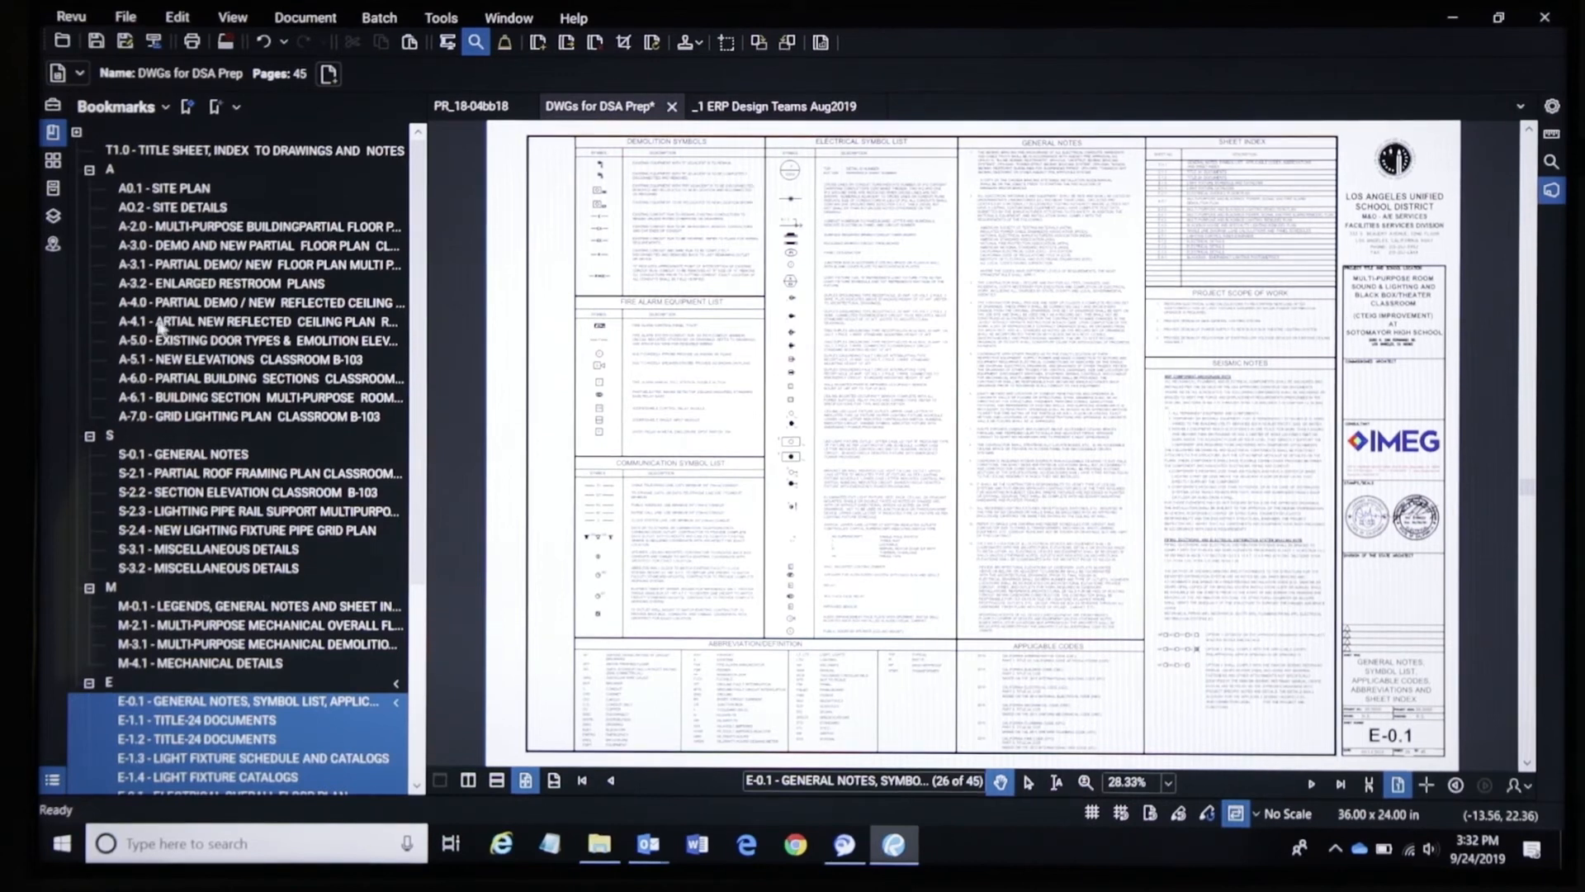
click(53, 163)
click(52, 132)
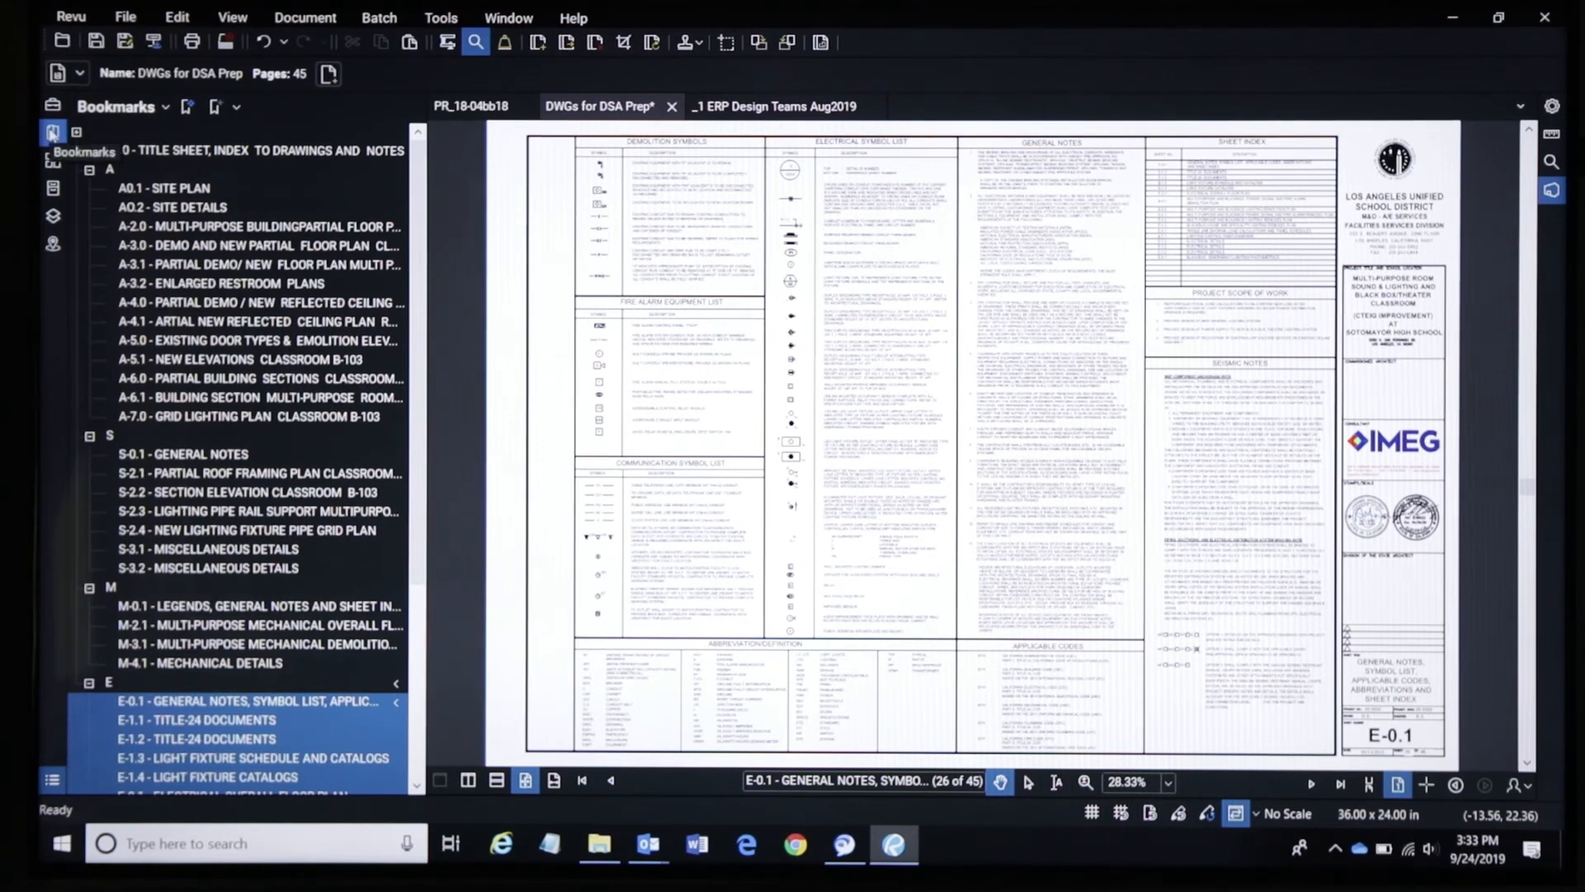
Delete SAMPLE LAYER from the drawing set without deleting its page content or annotations
click(55, 218)
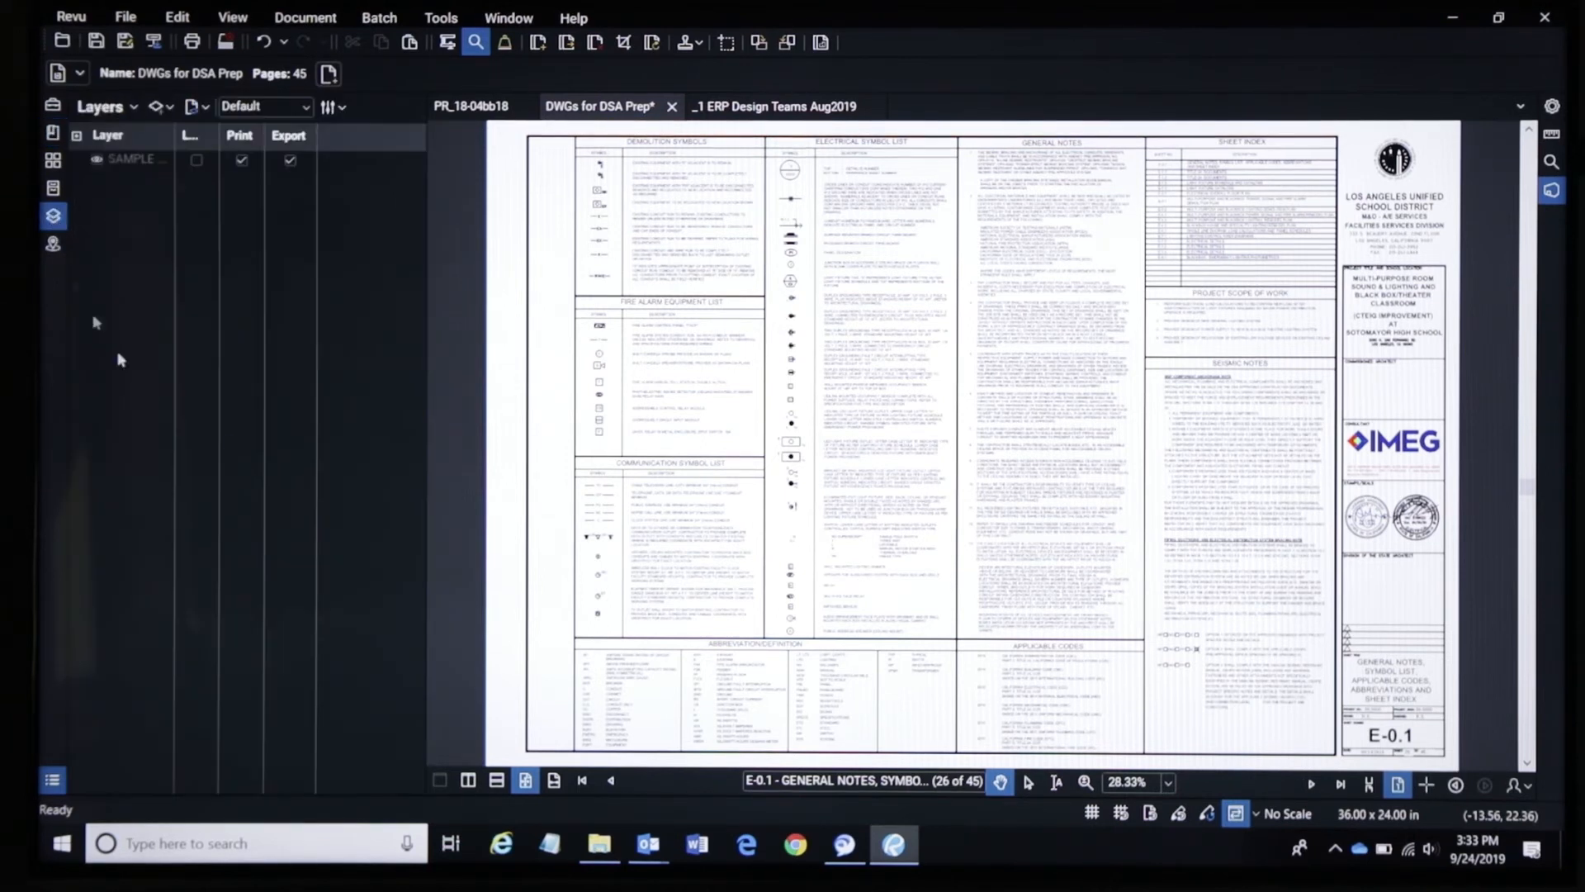
click(133, 163)
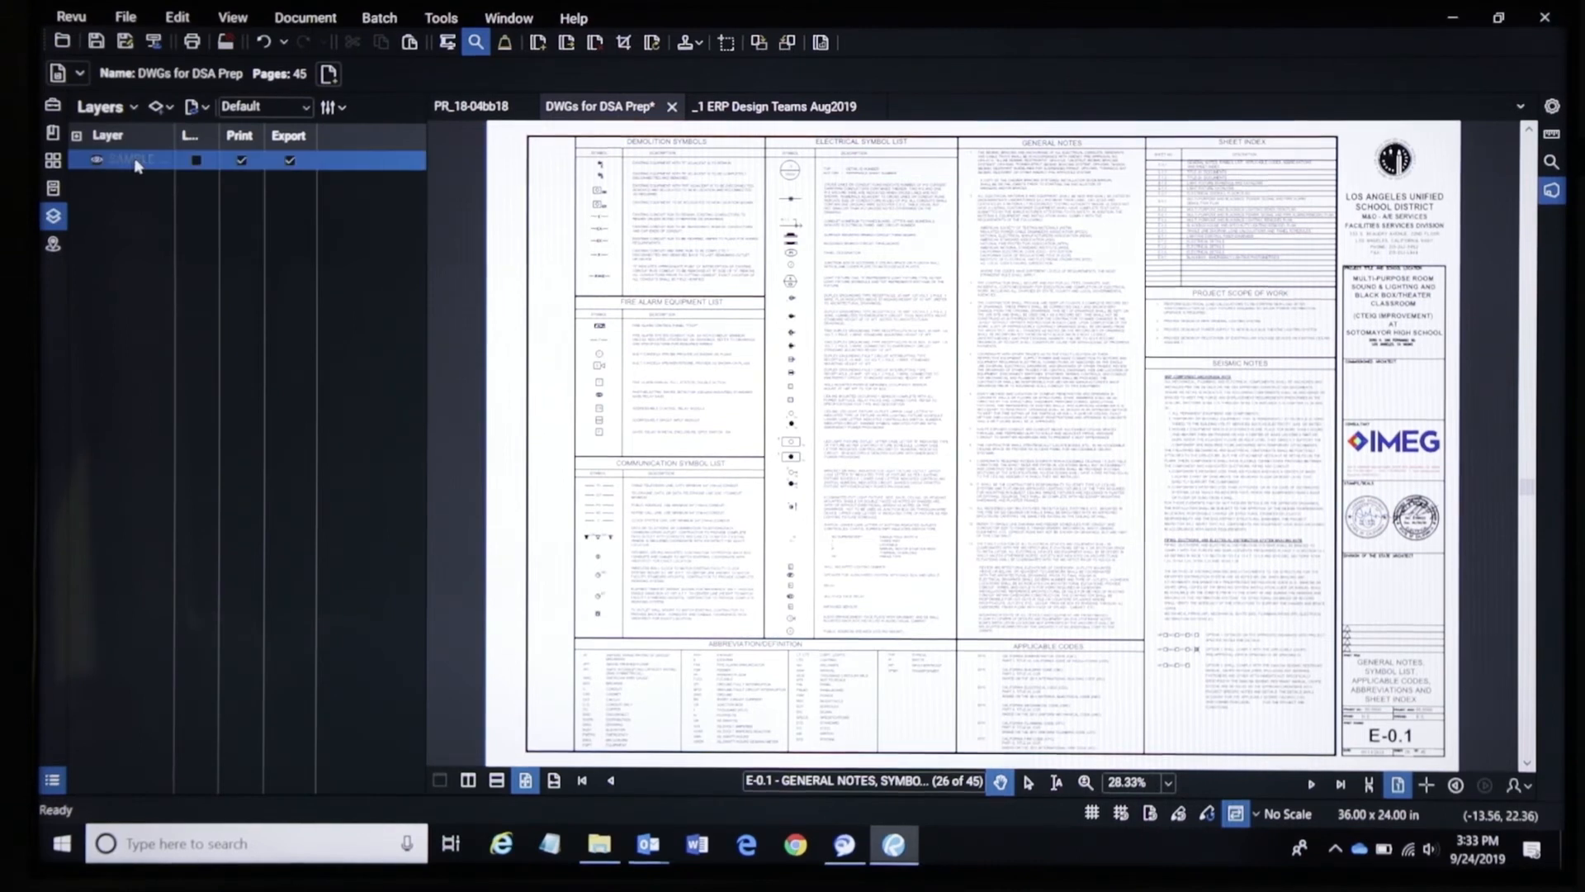
right_click(134, 162)
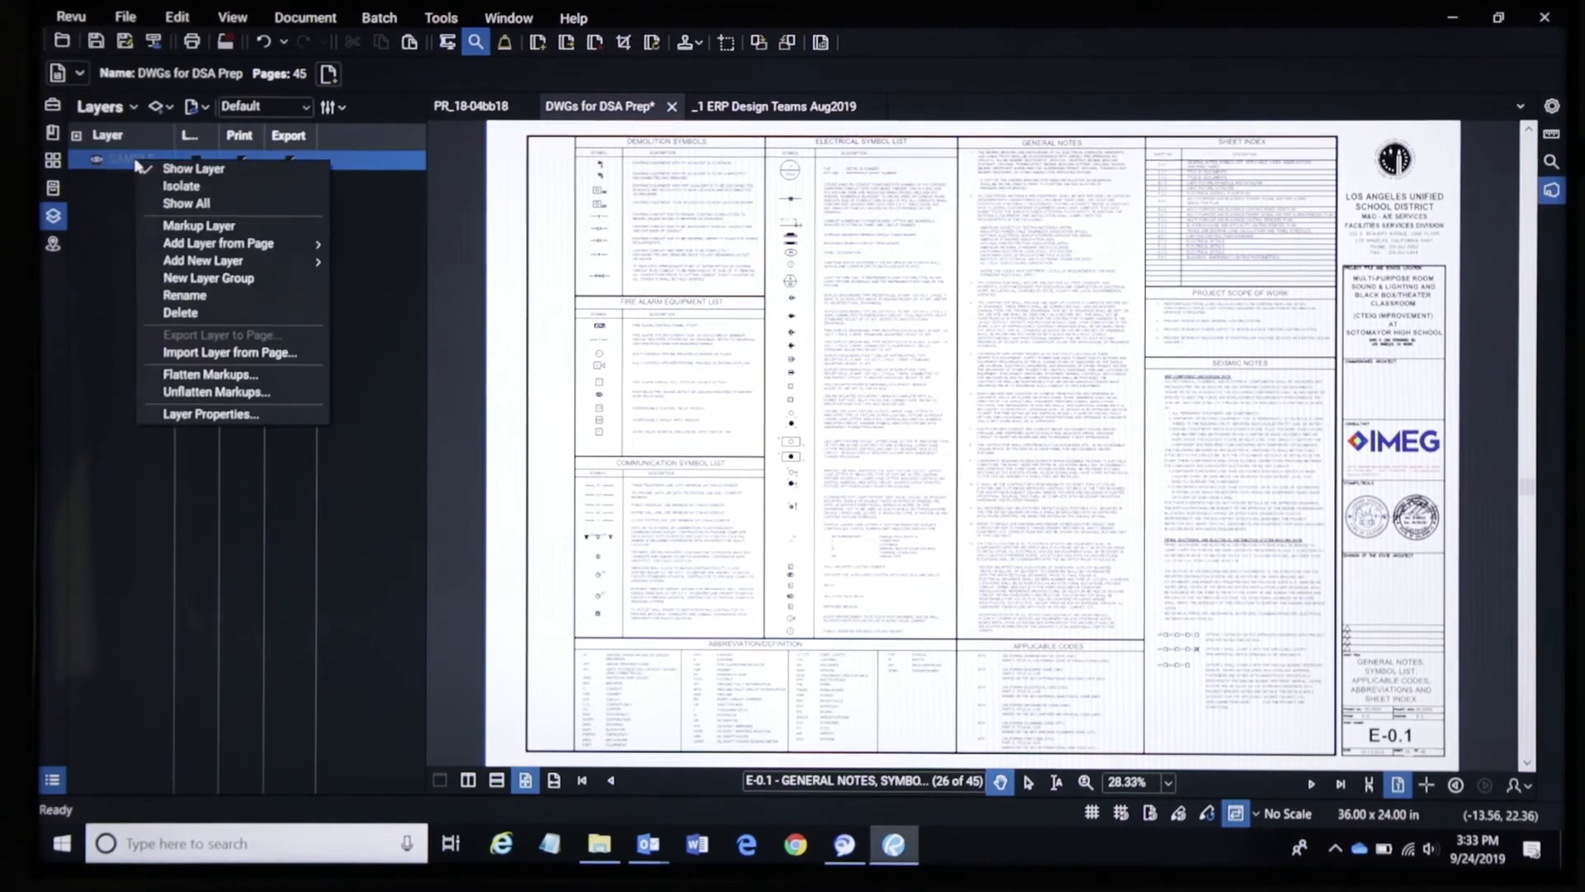
click(198, 316)
drag(721, 322, 472, 244)
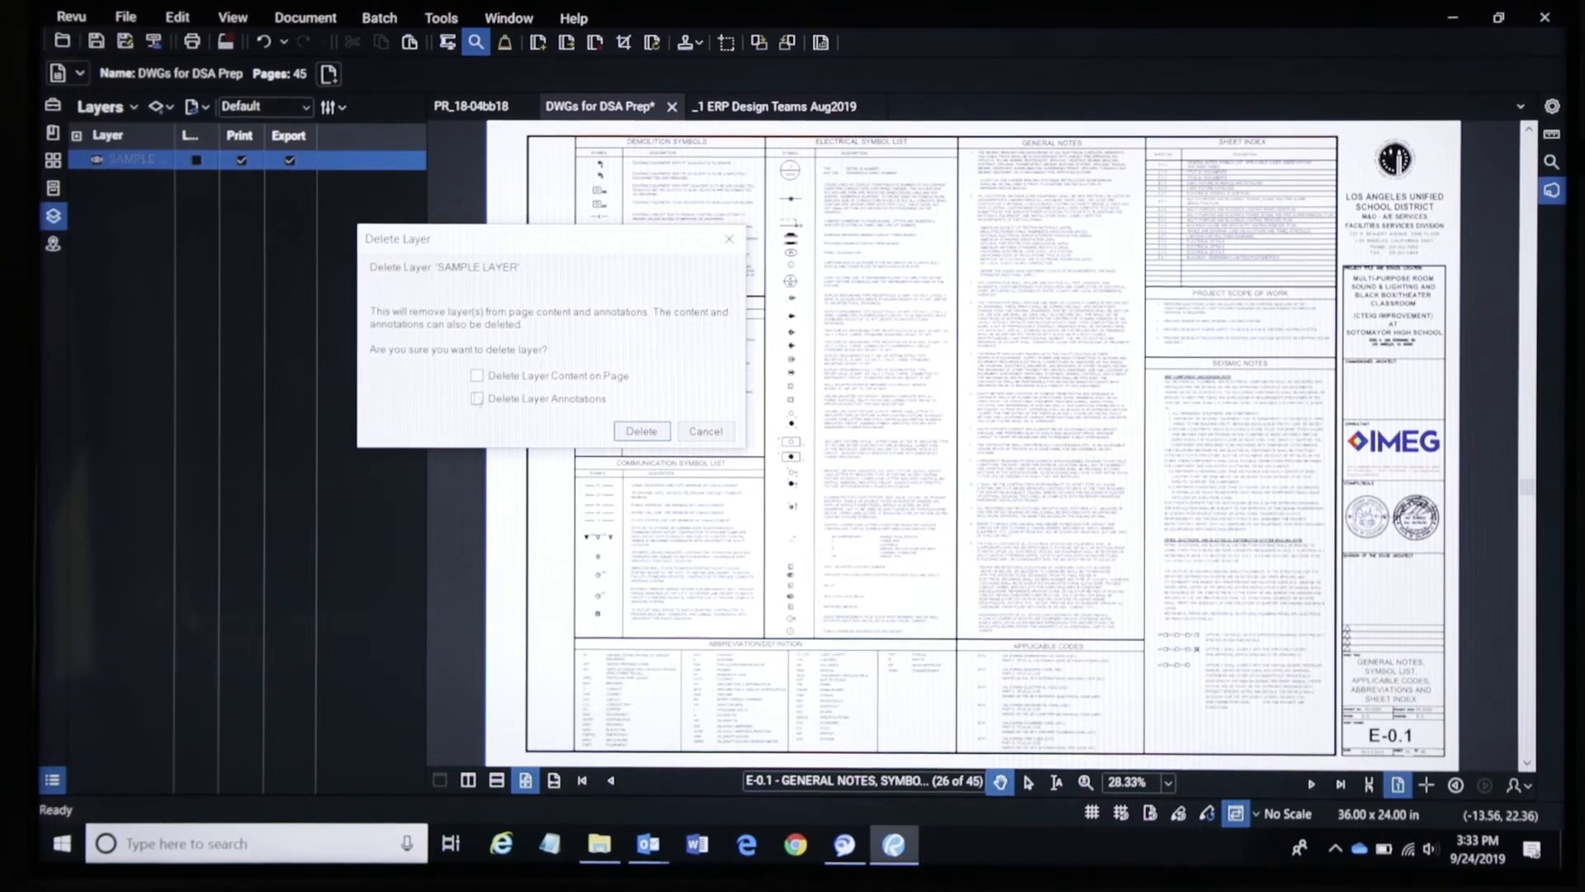
click(641, 431)
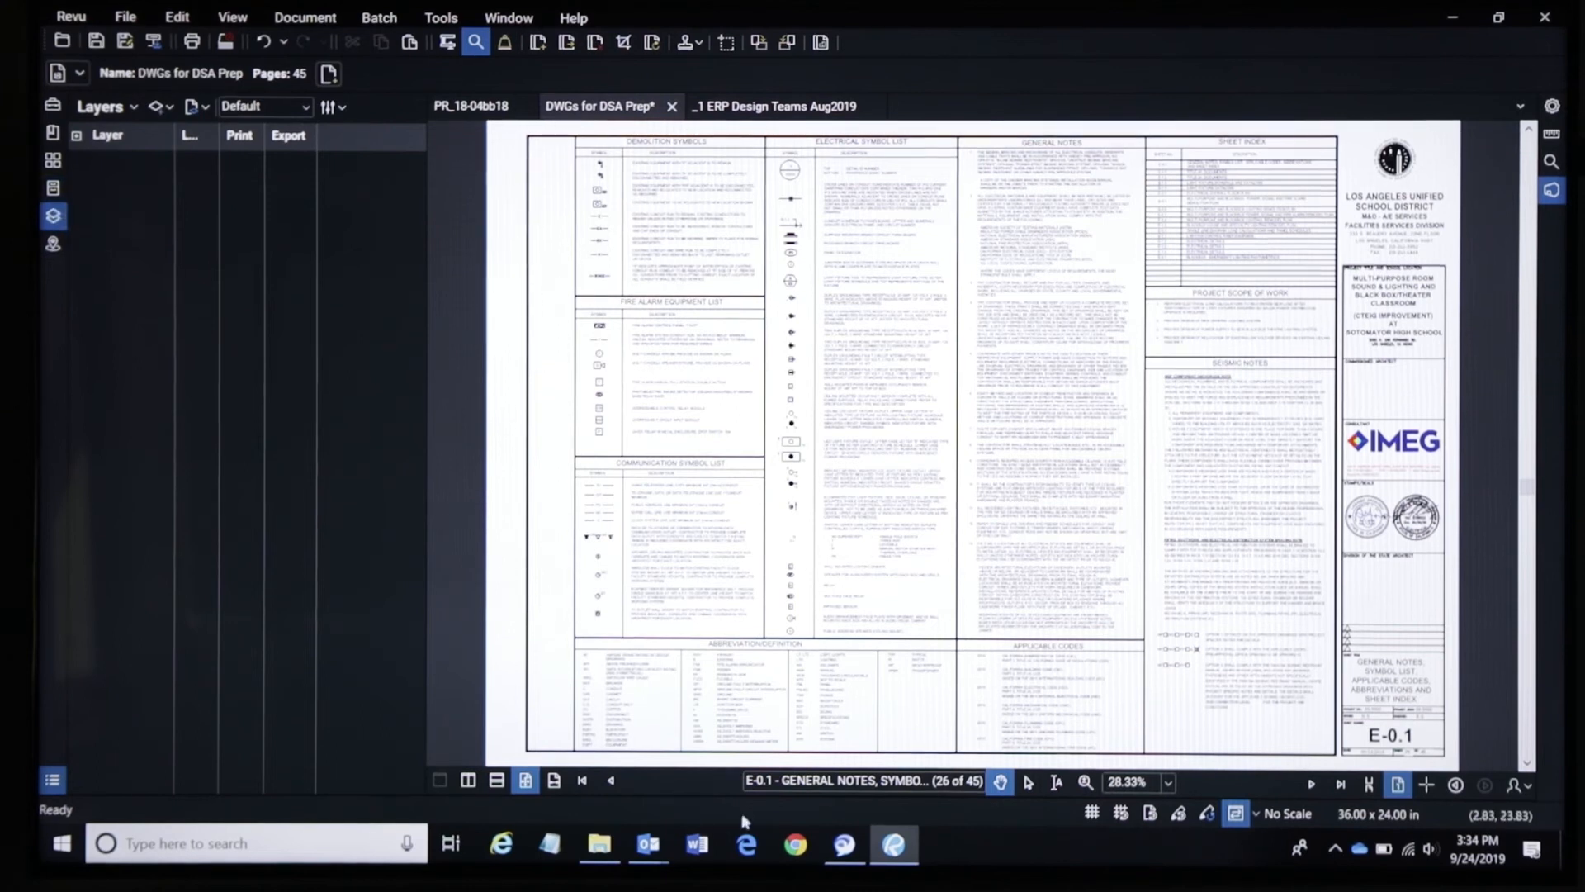
Open the Markups List beneath the drawing to check the document for markups
drag(739, 797, 772, 562)
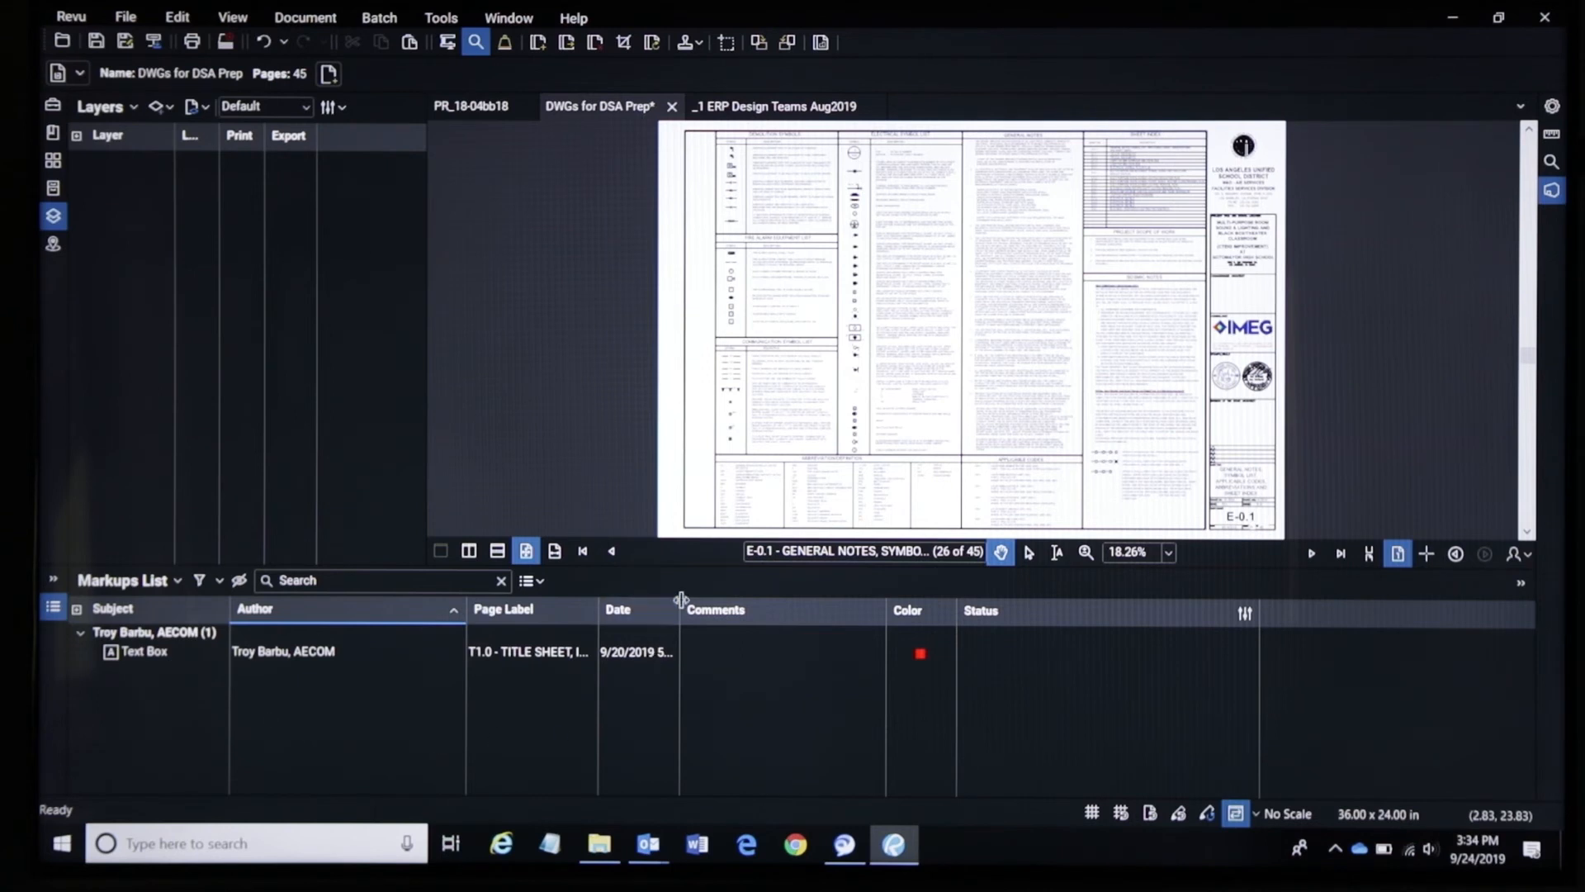
drag(701, 568, 701, 587)
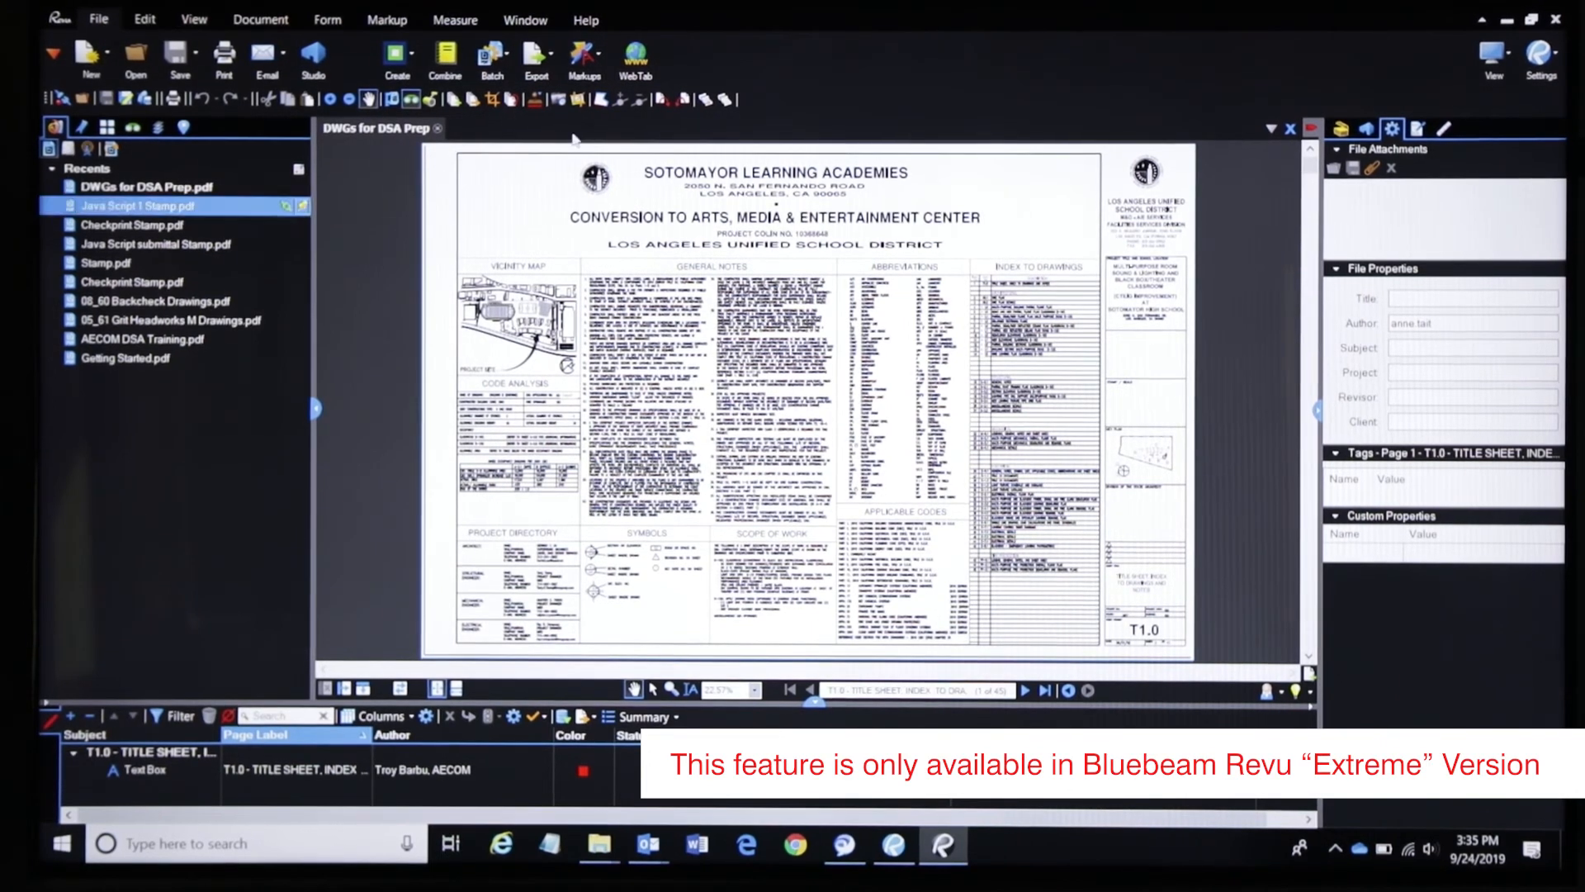
Start a new Batch Link job for the drawing set
click(495, 58)
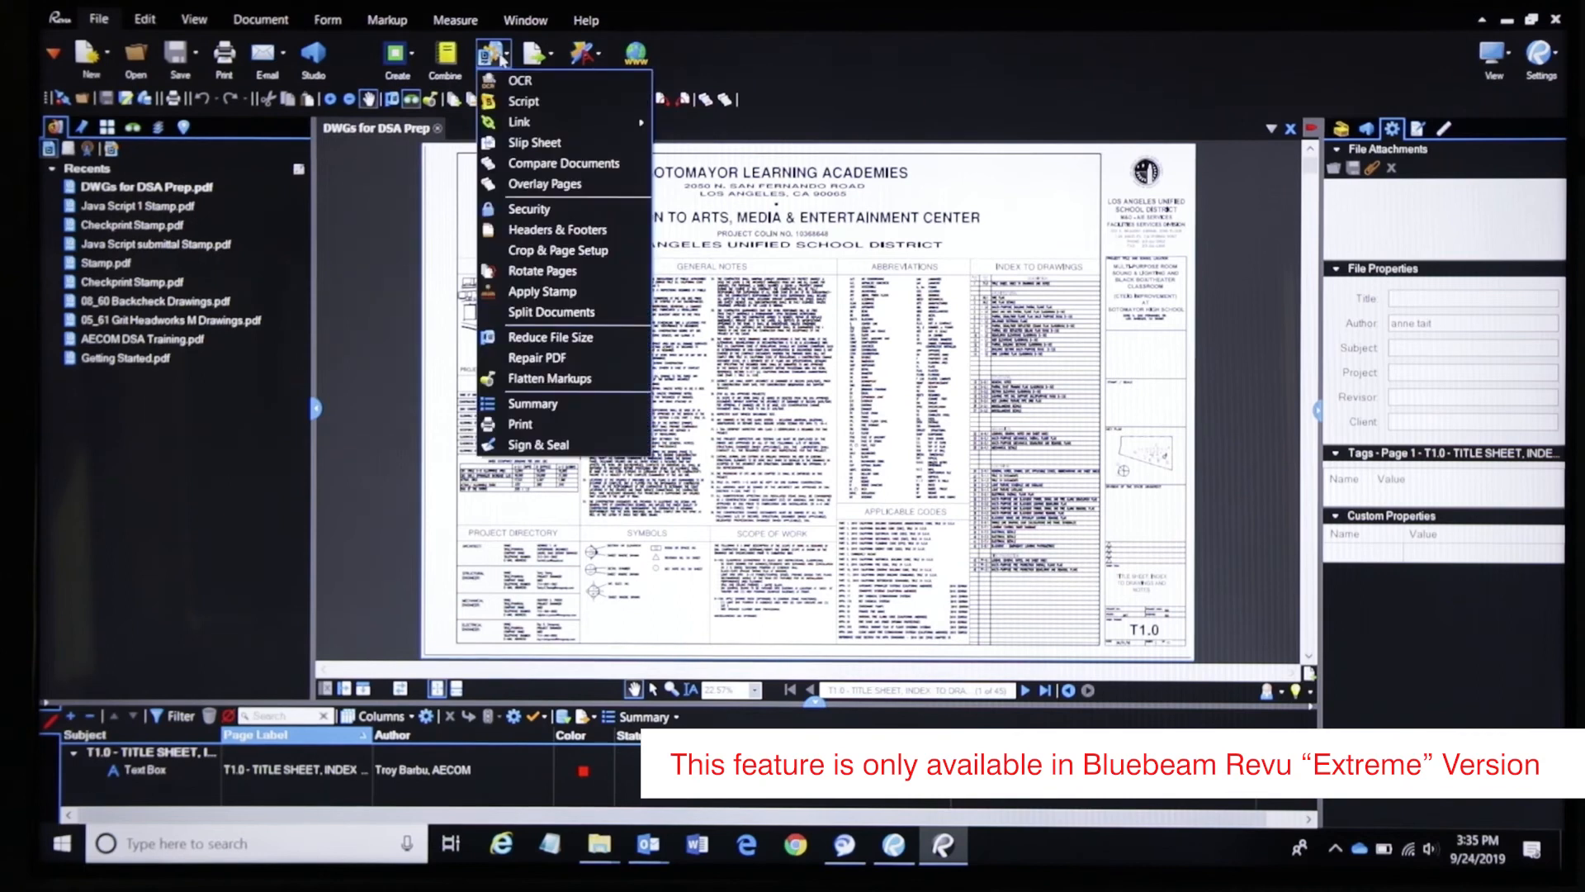
mouse_move(570, 122)
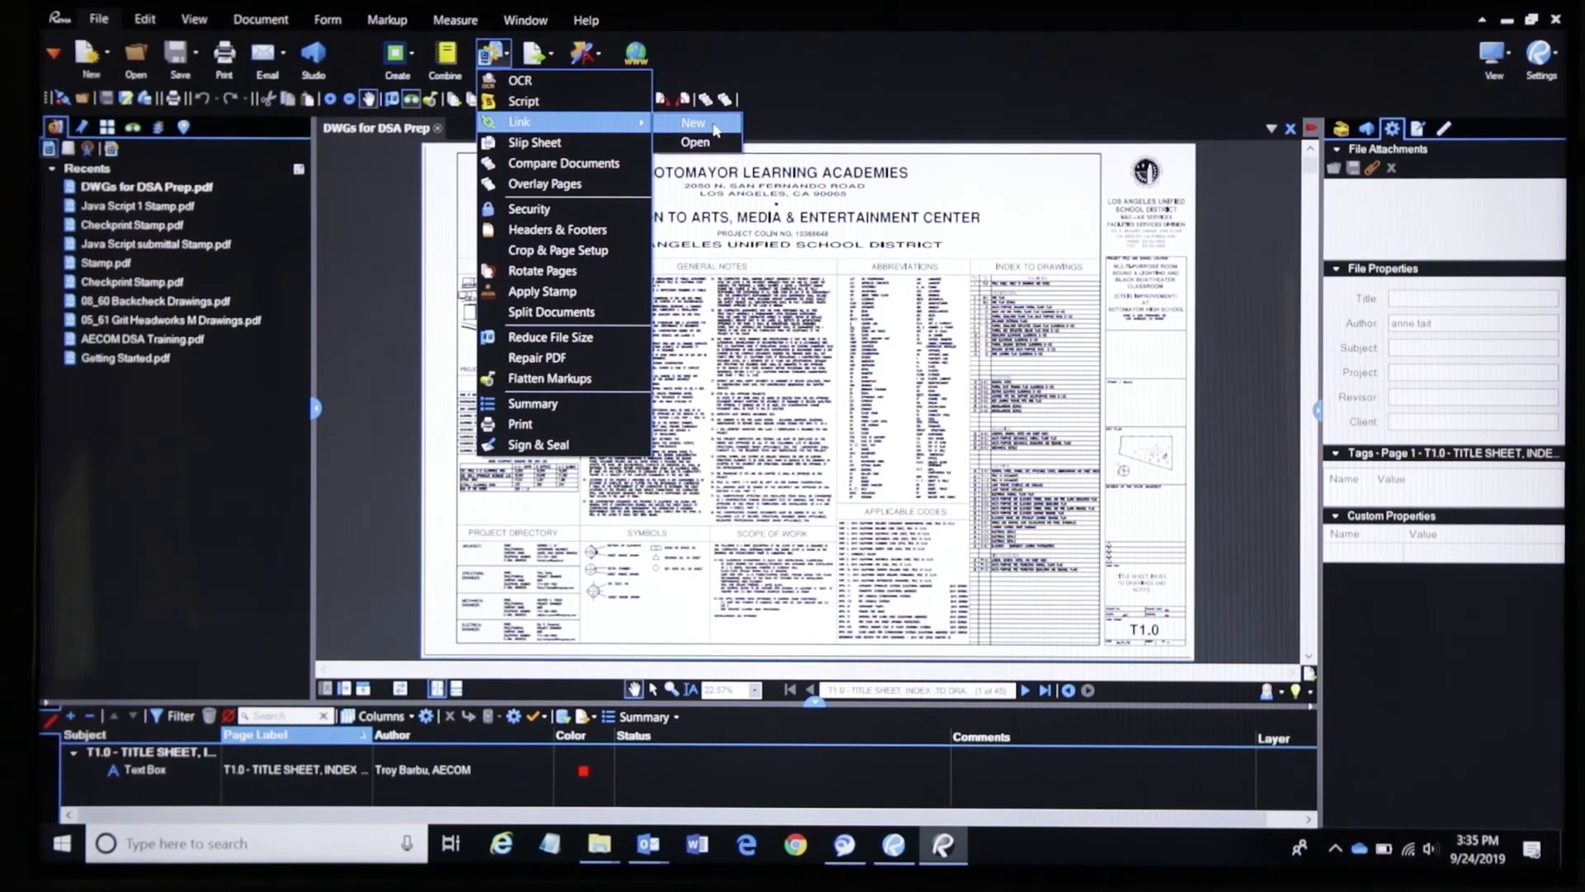
click(715, 130)
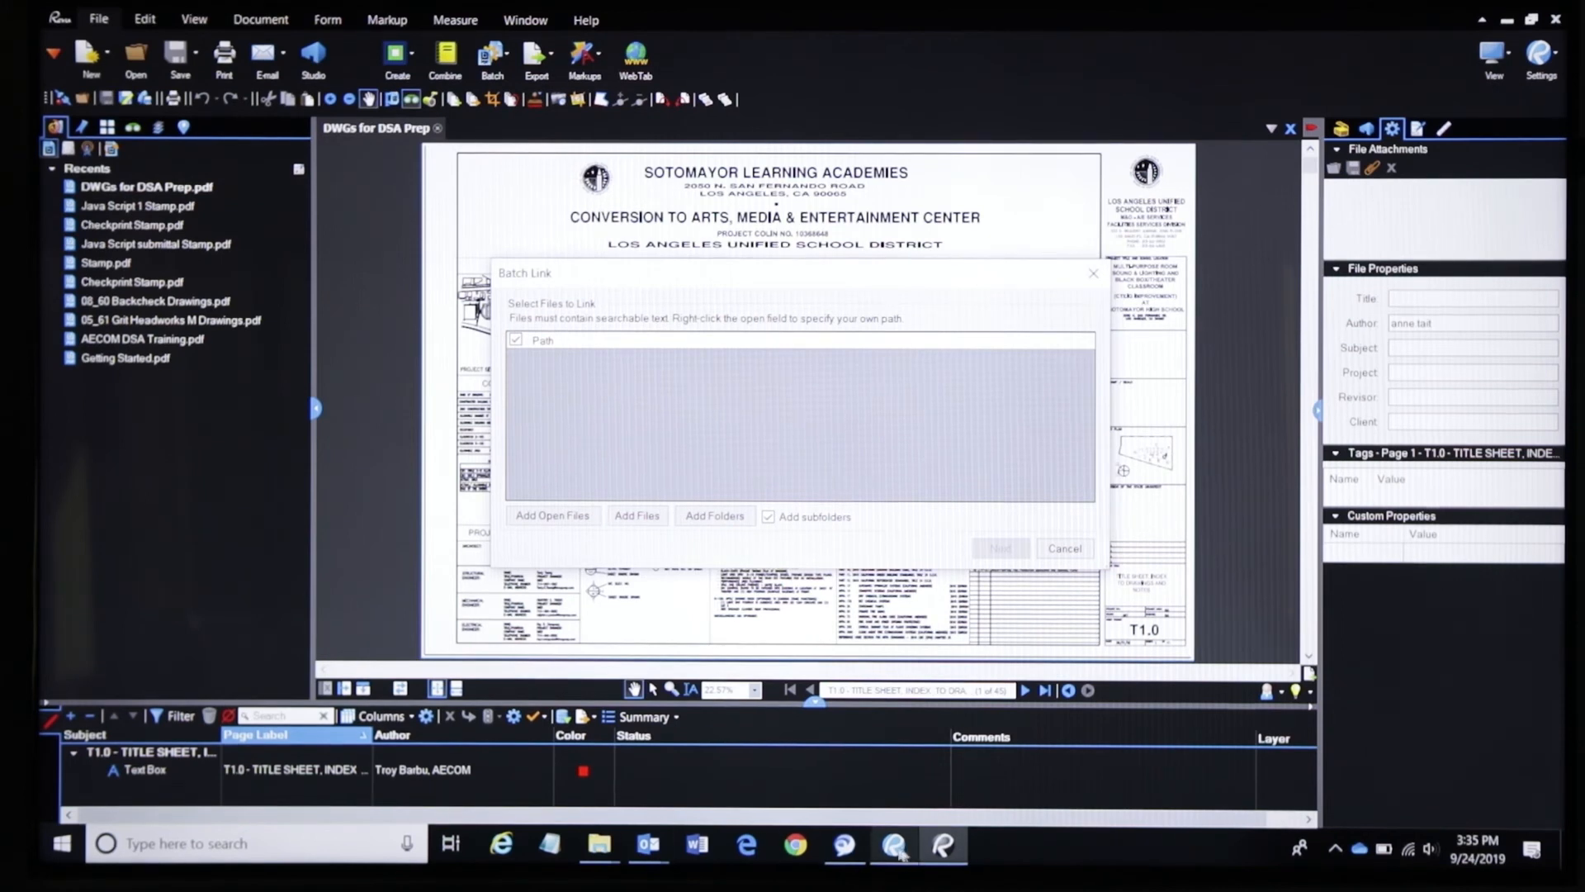
Switch to the other Revu version, check its batch commands for a Link option, and return to the Batch Link dialog
click(894, 845)
click(371, 21)
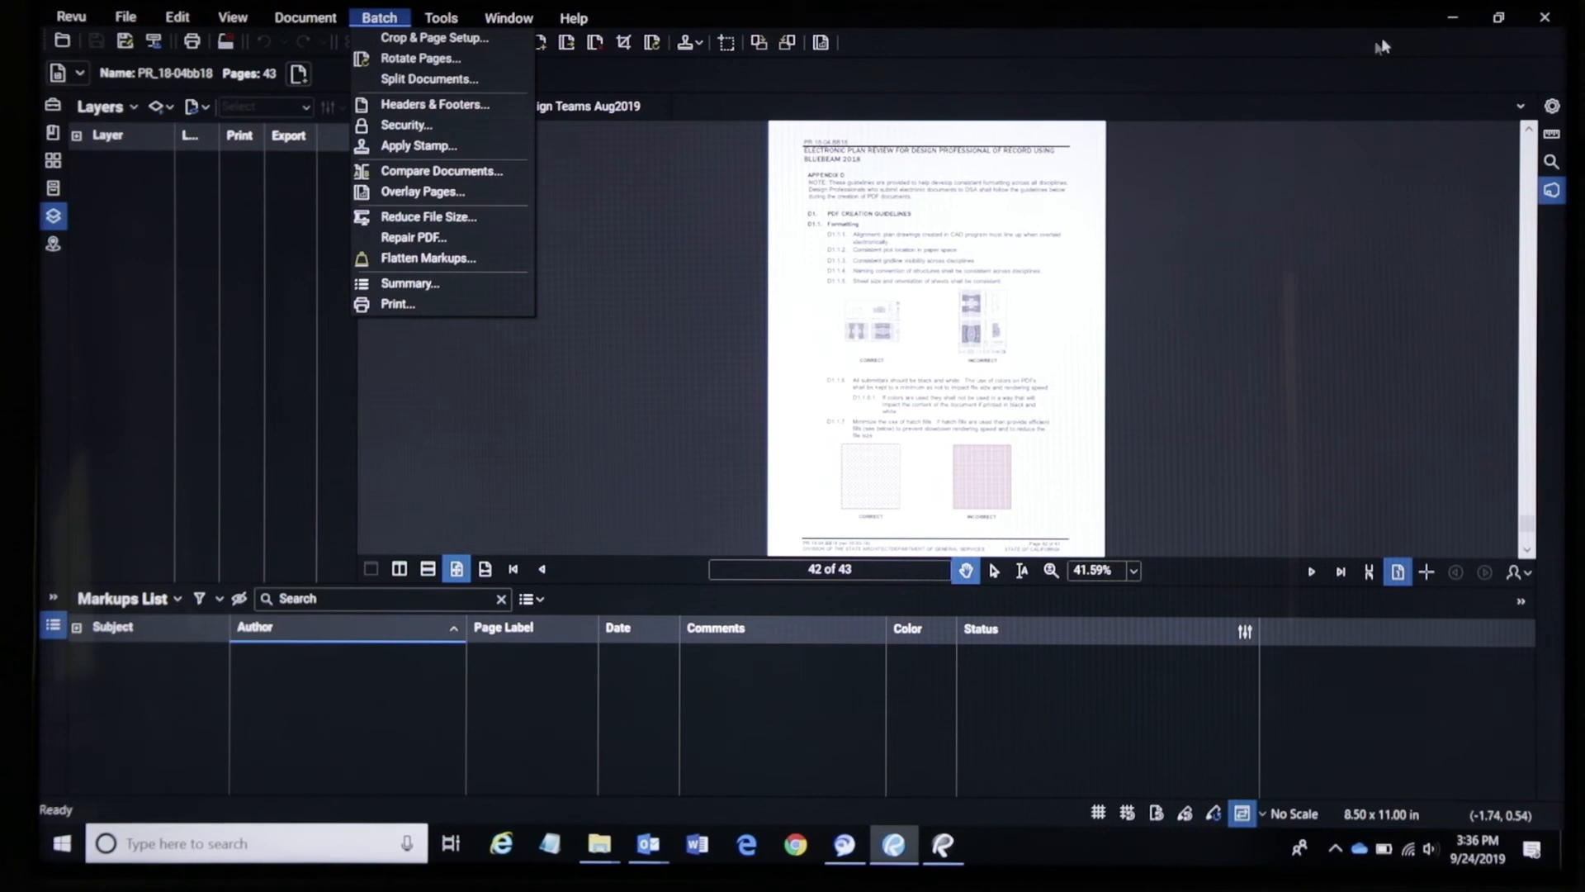
click(1447, 20)
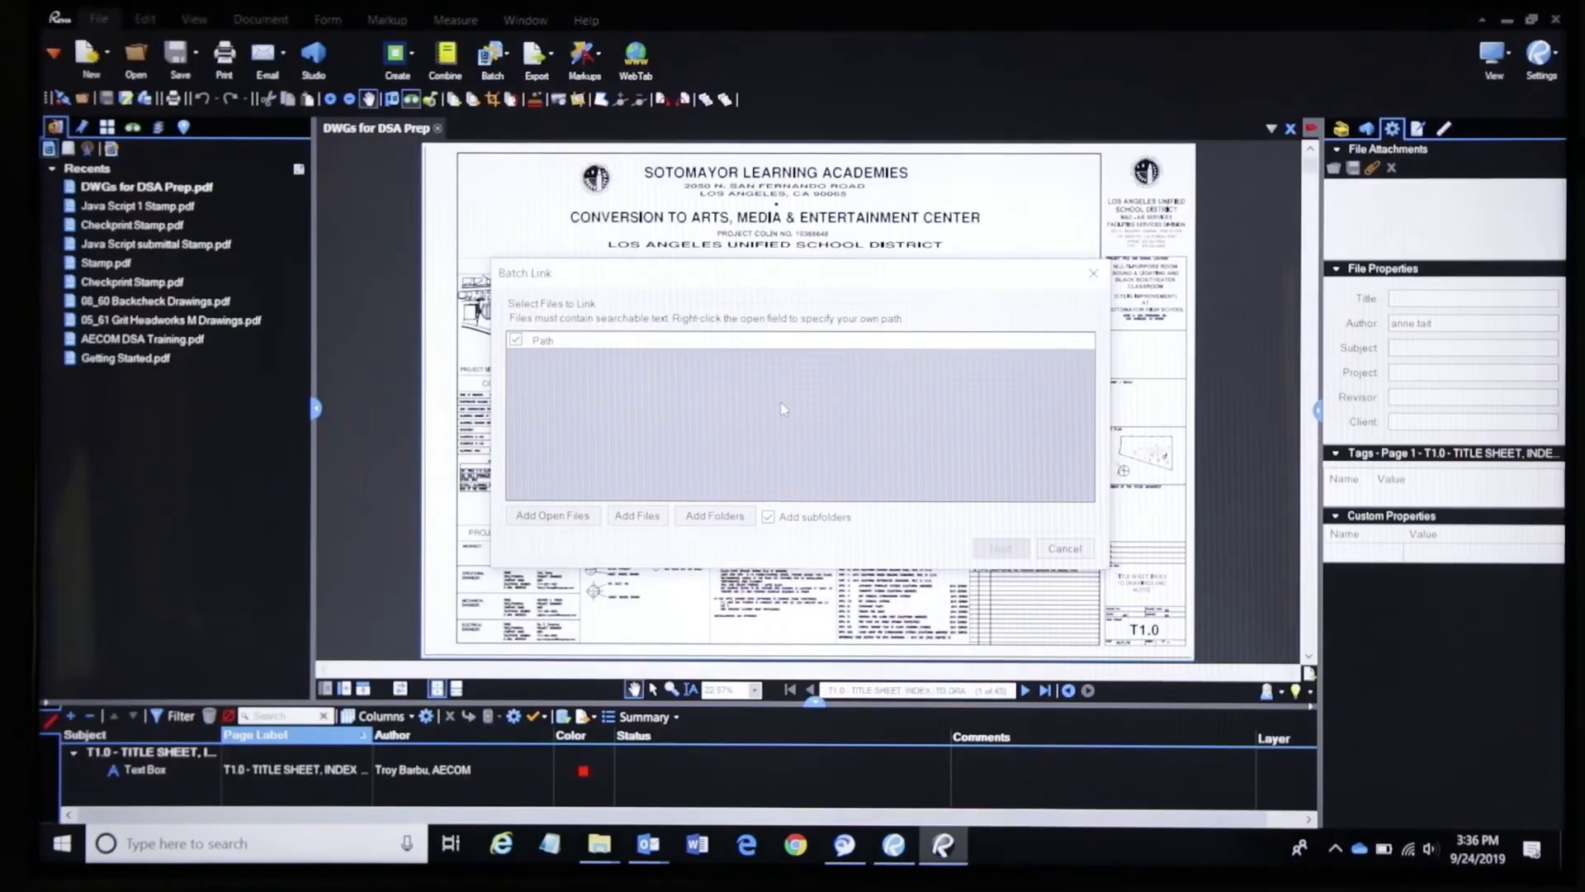
Add the open file DWGs for DSA Prep.pdf to the files to link and proceed to generating search terms
drag(642, 279, 596, 200)
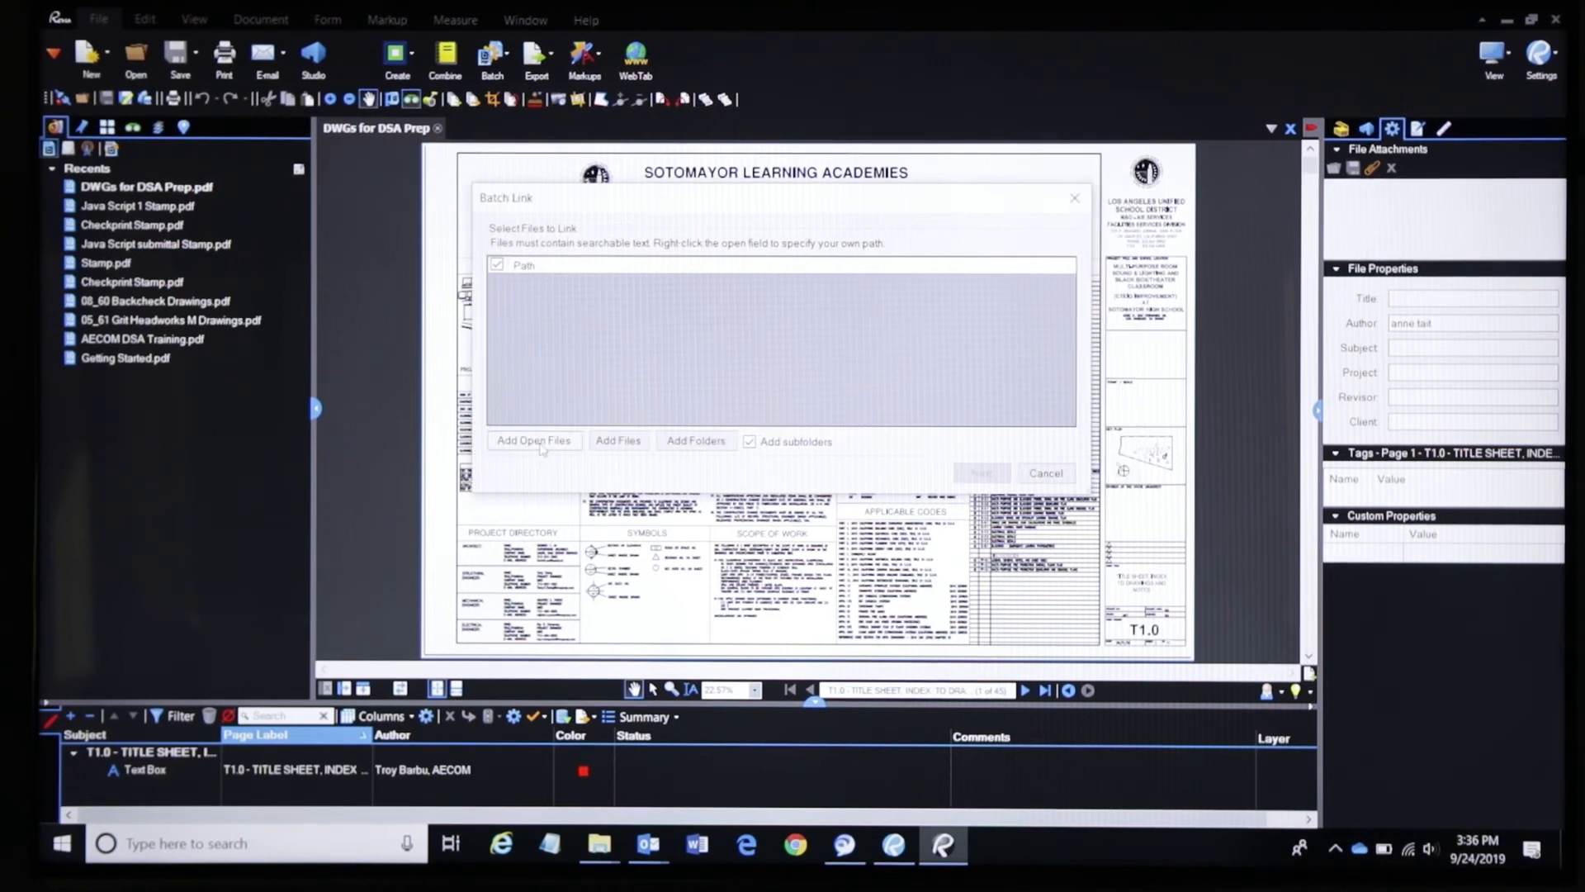
click(538, 442)
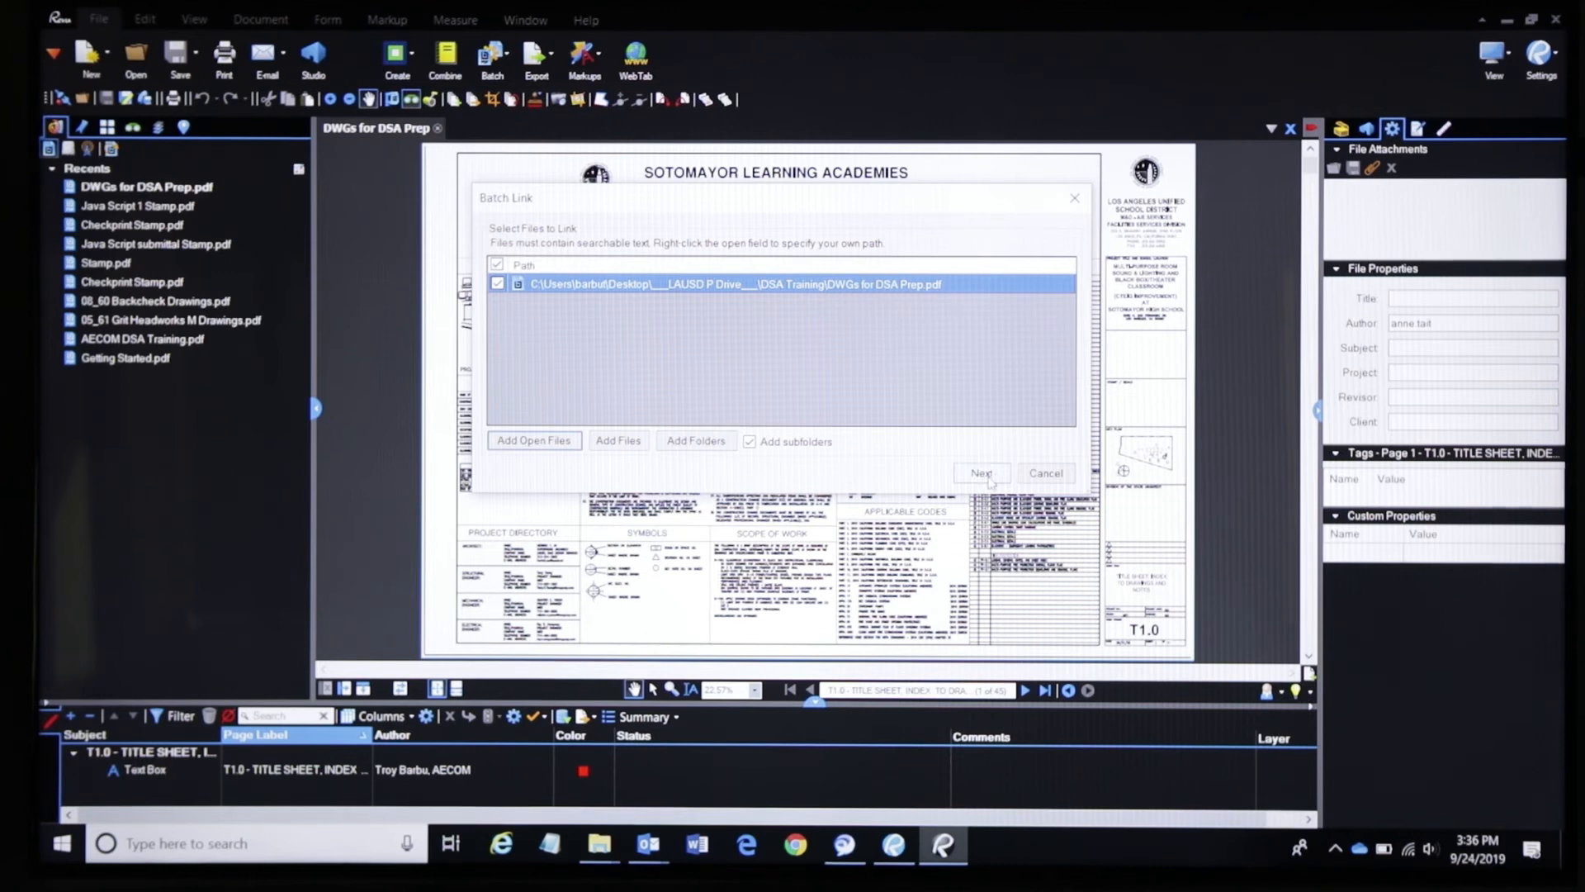
click(982, 473)
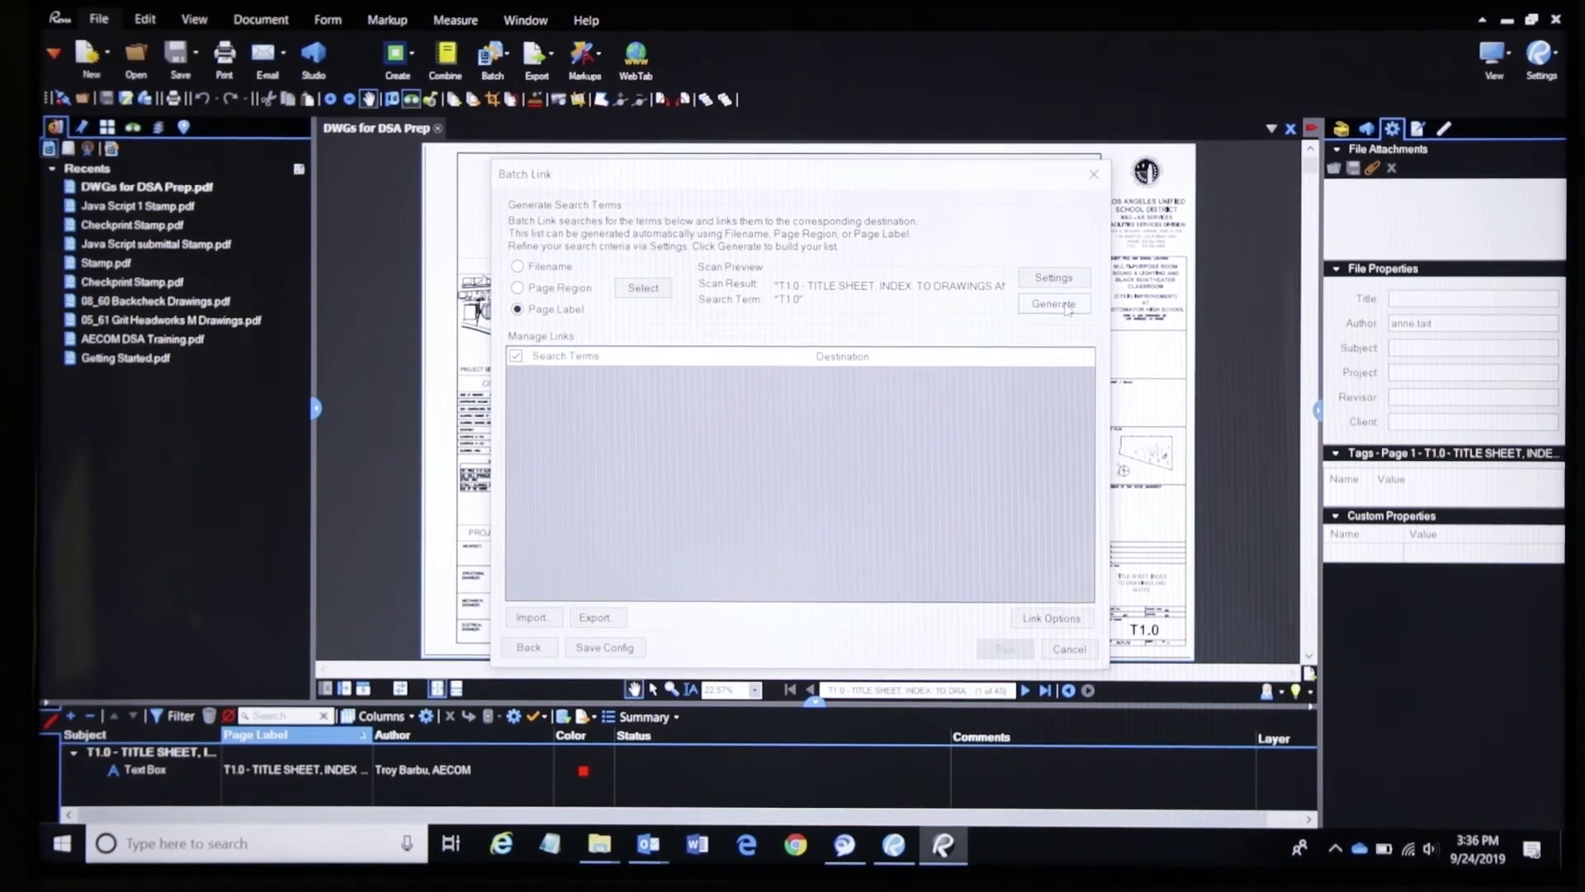
Generate the Batch Link search terms from the page labels and review the terms against their destination pages
click(1065, 305)
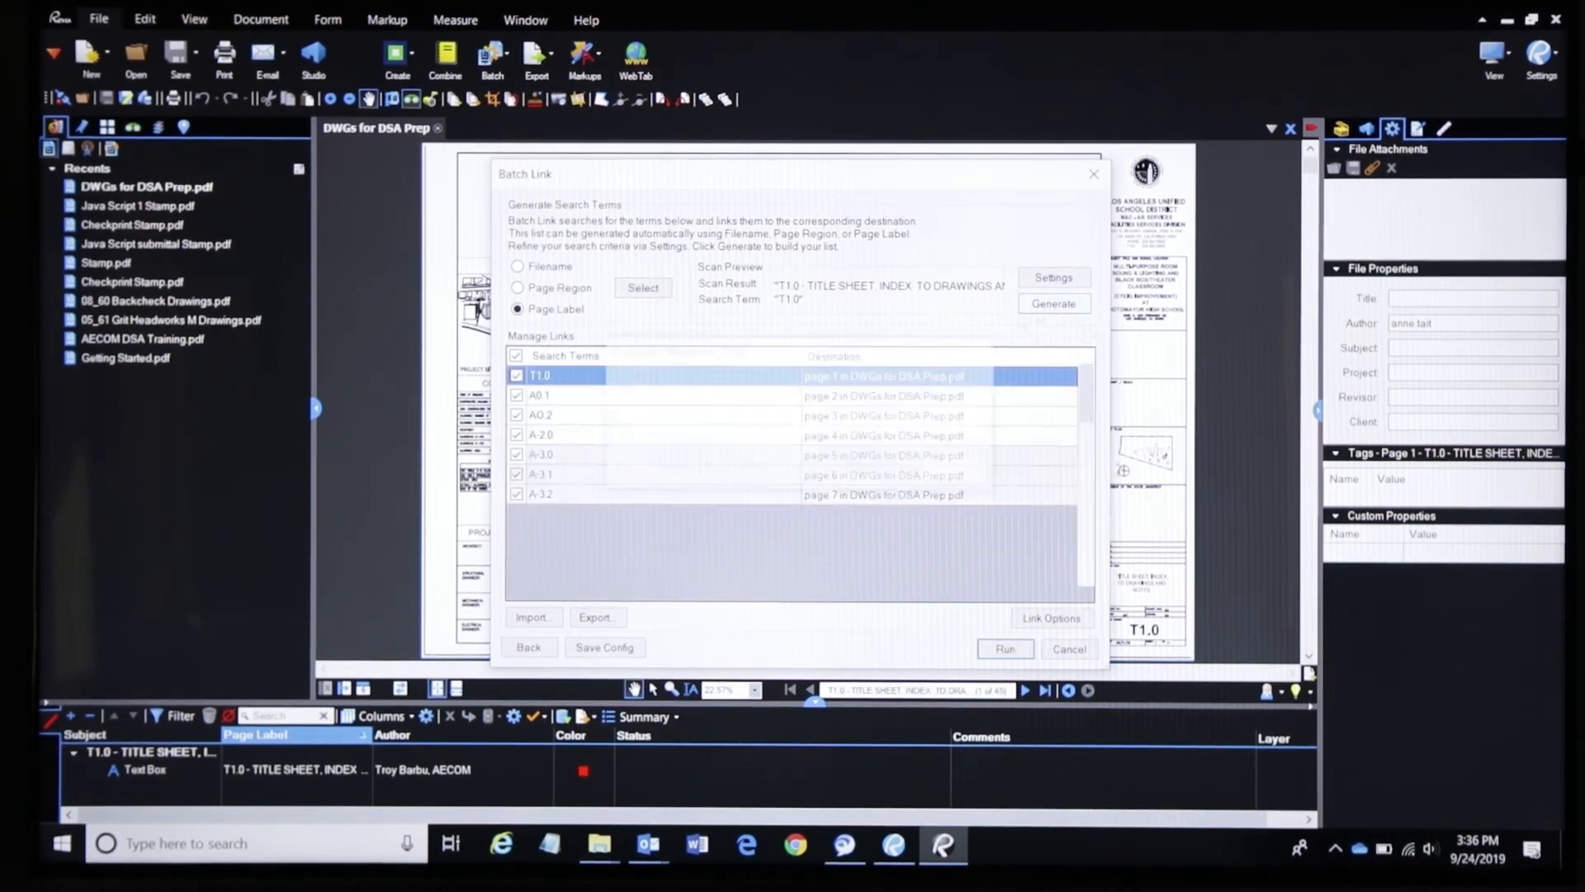
drag(823, 179, 817, 129)
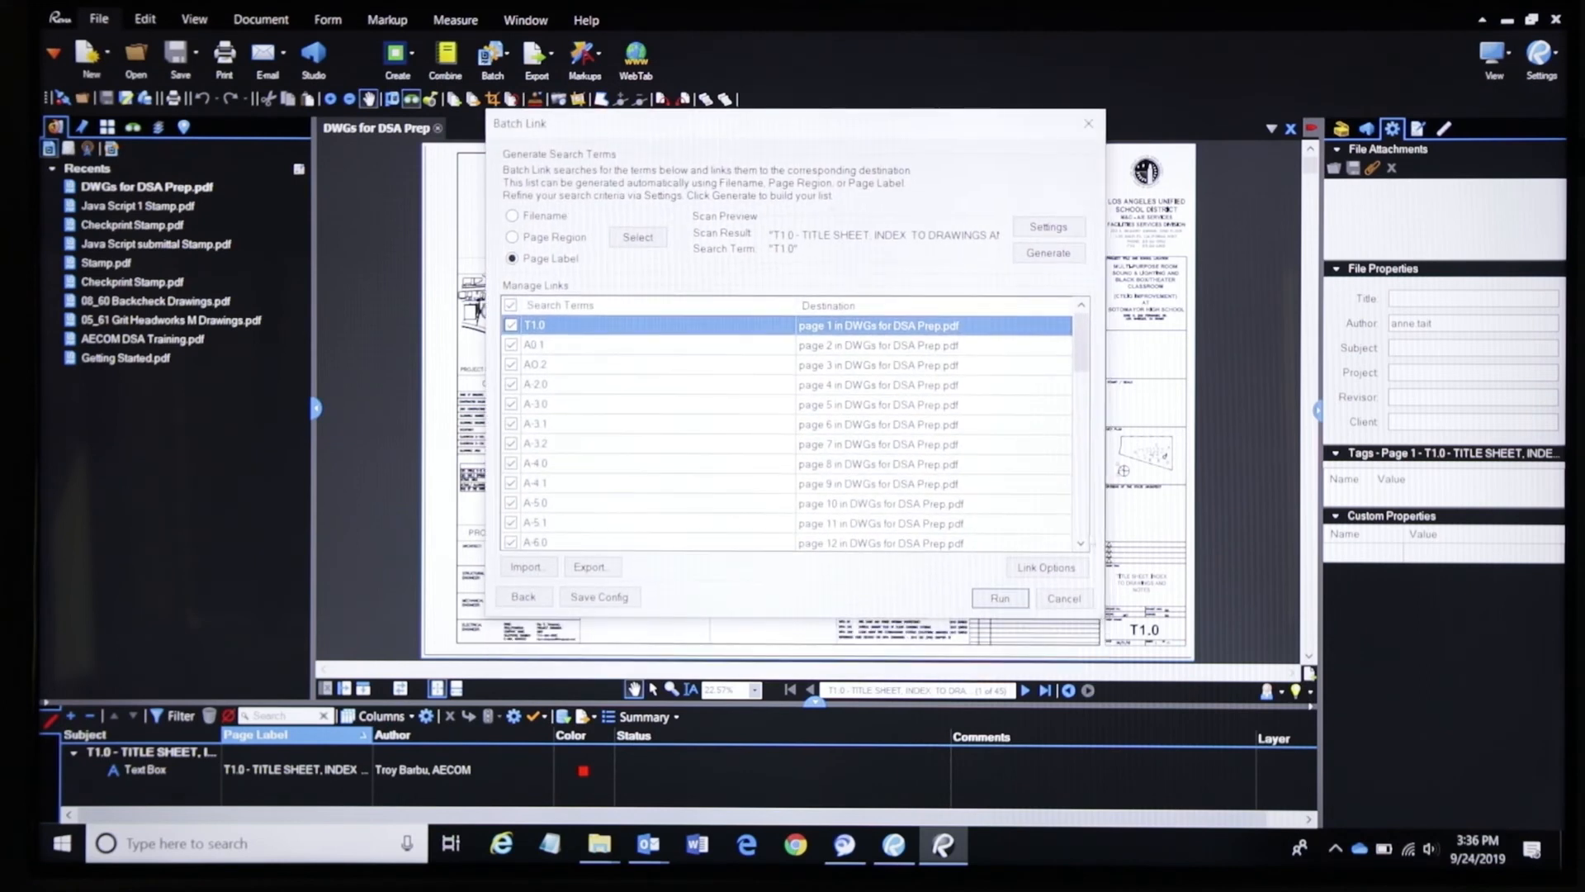
scroll(1090, 359, down, 1)
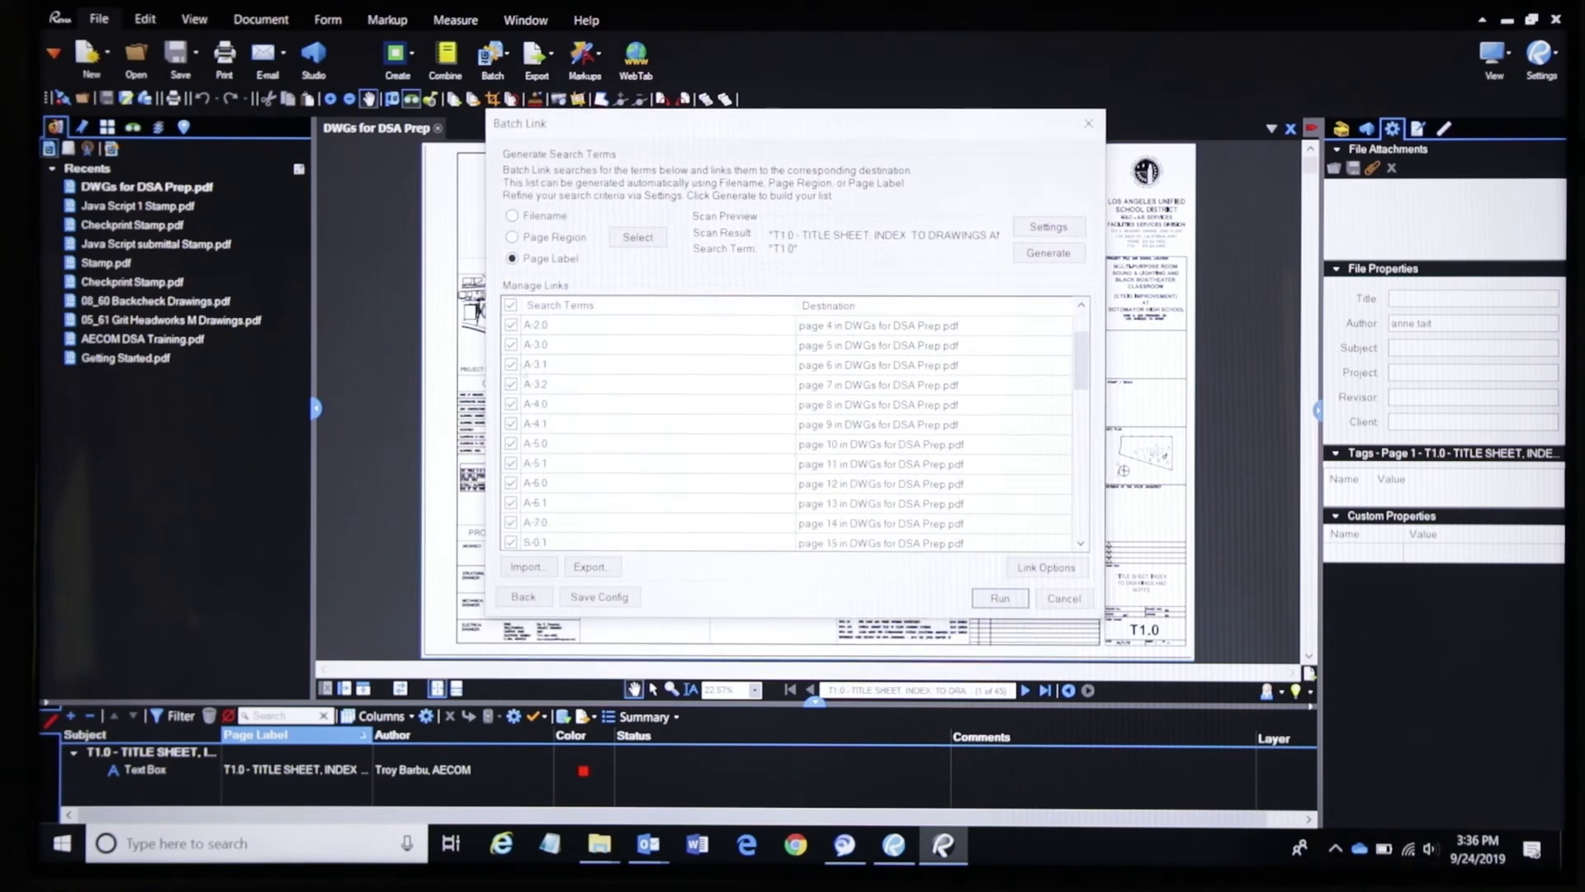
scroll(532, 351, up, 1)
click(535, 327)
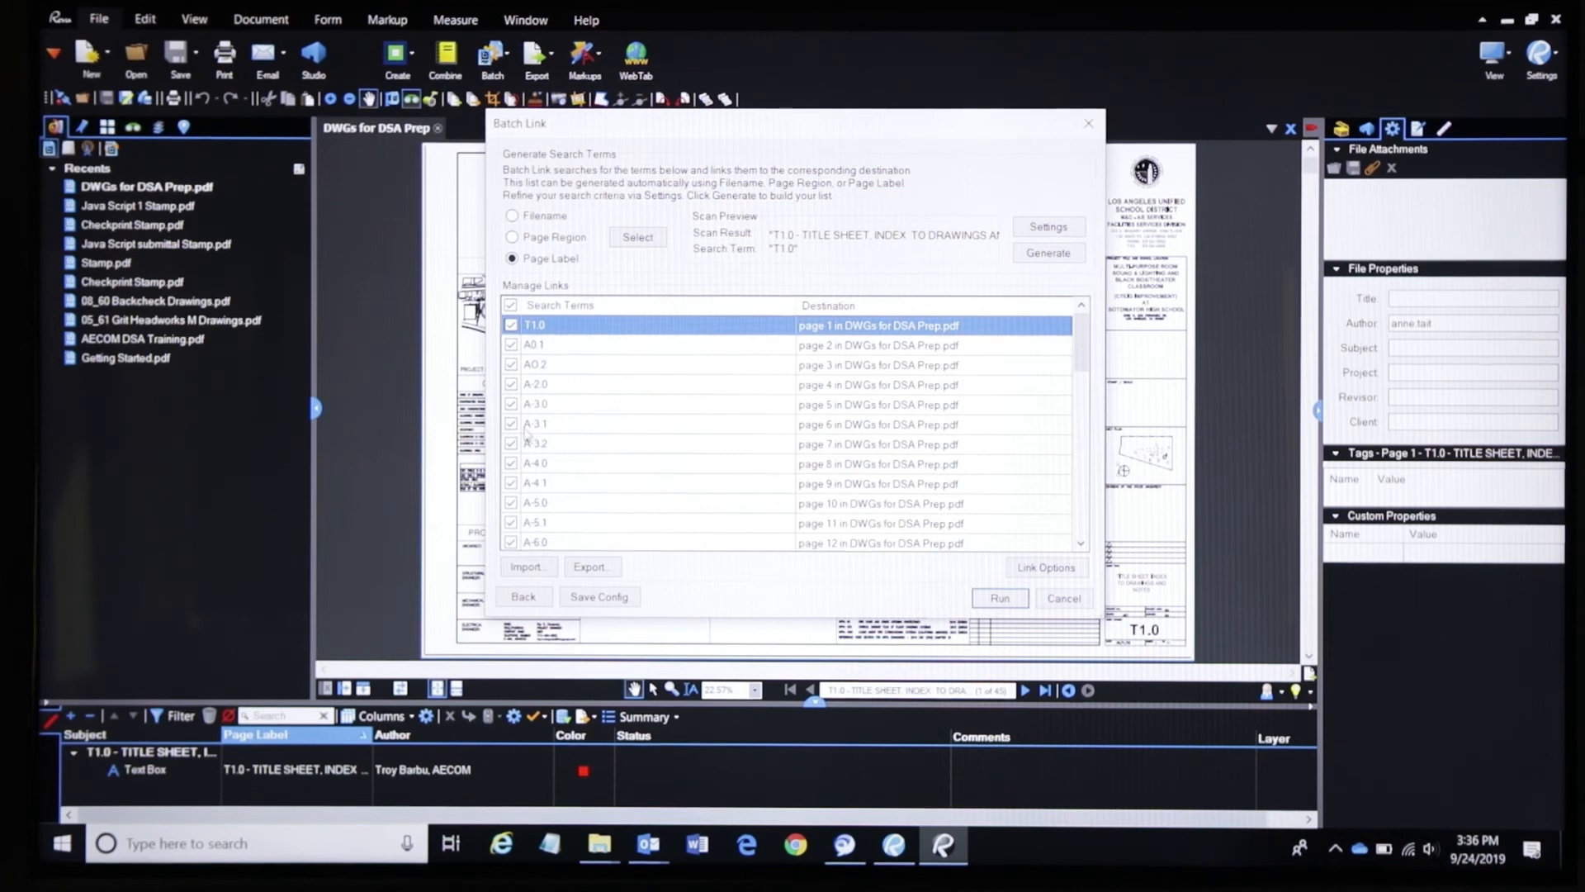
scroll(547, 471, down, 6)
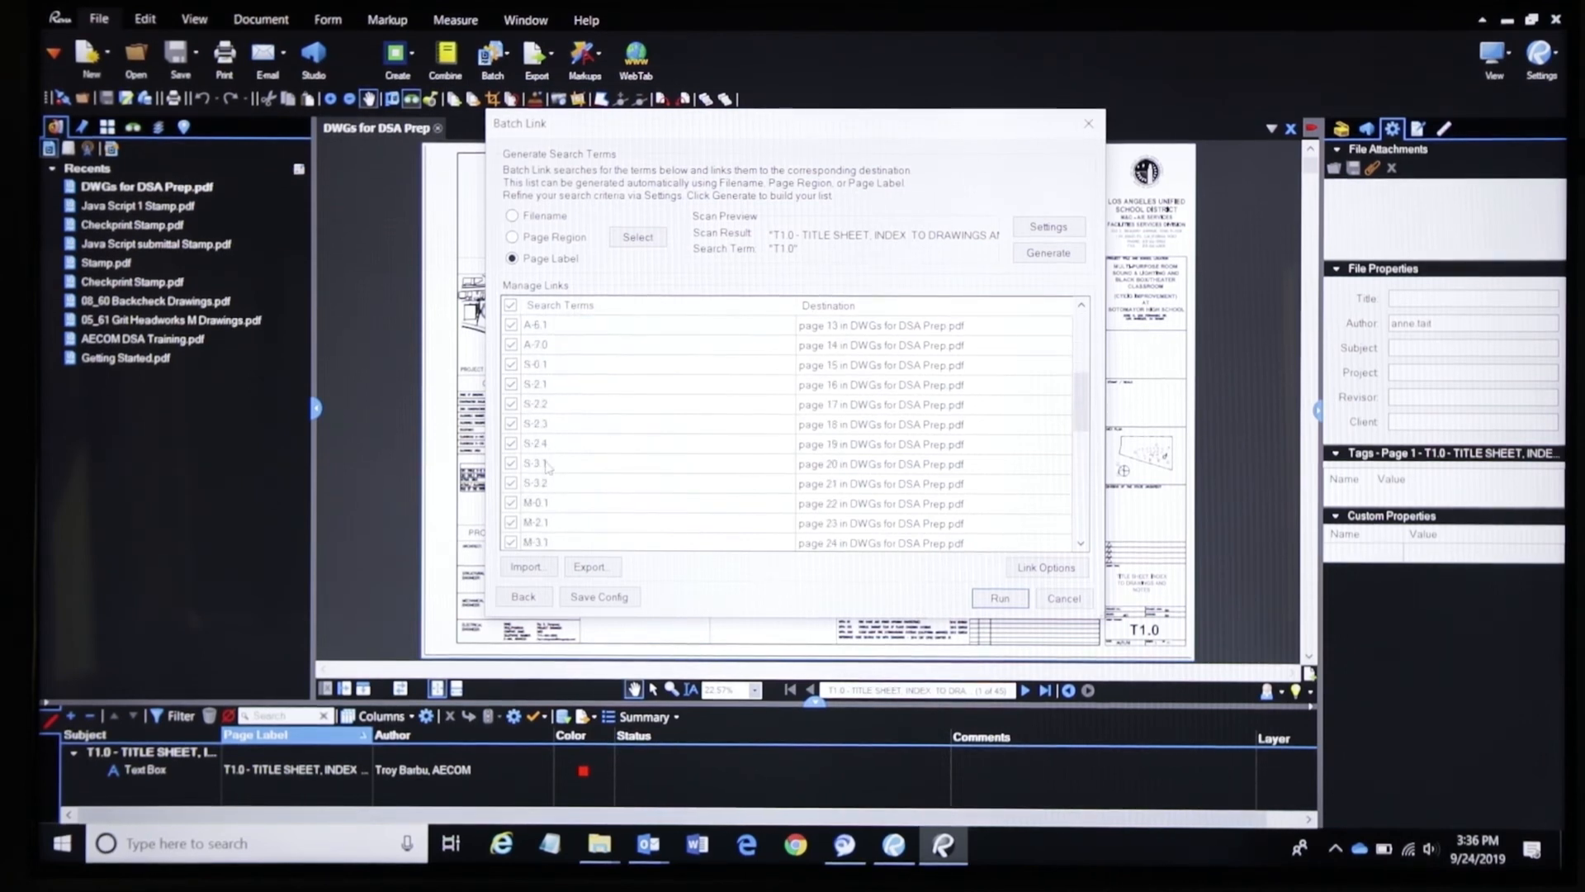
scroll(548, 475, down, 1)
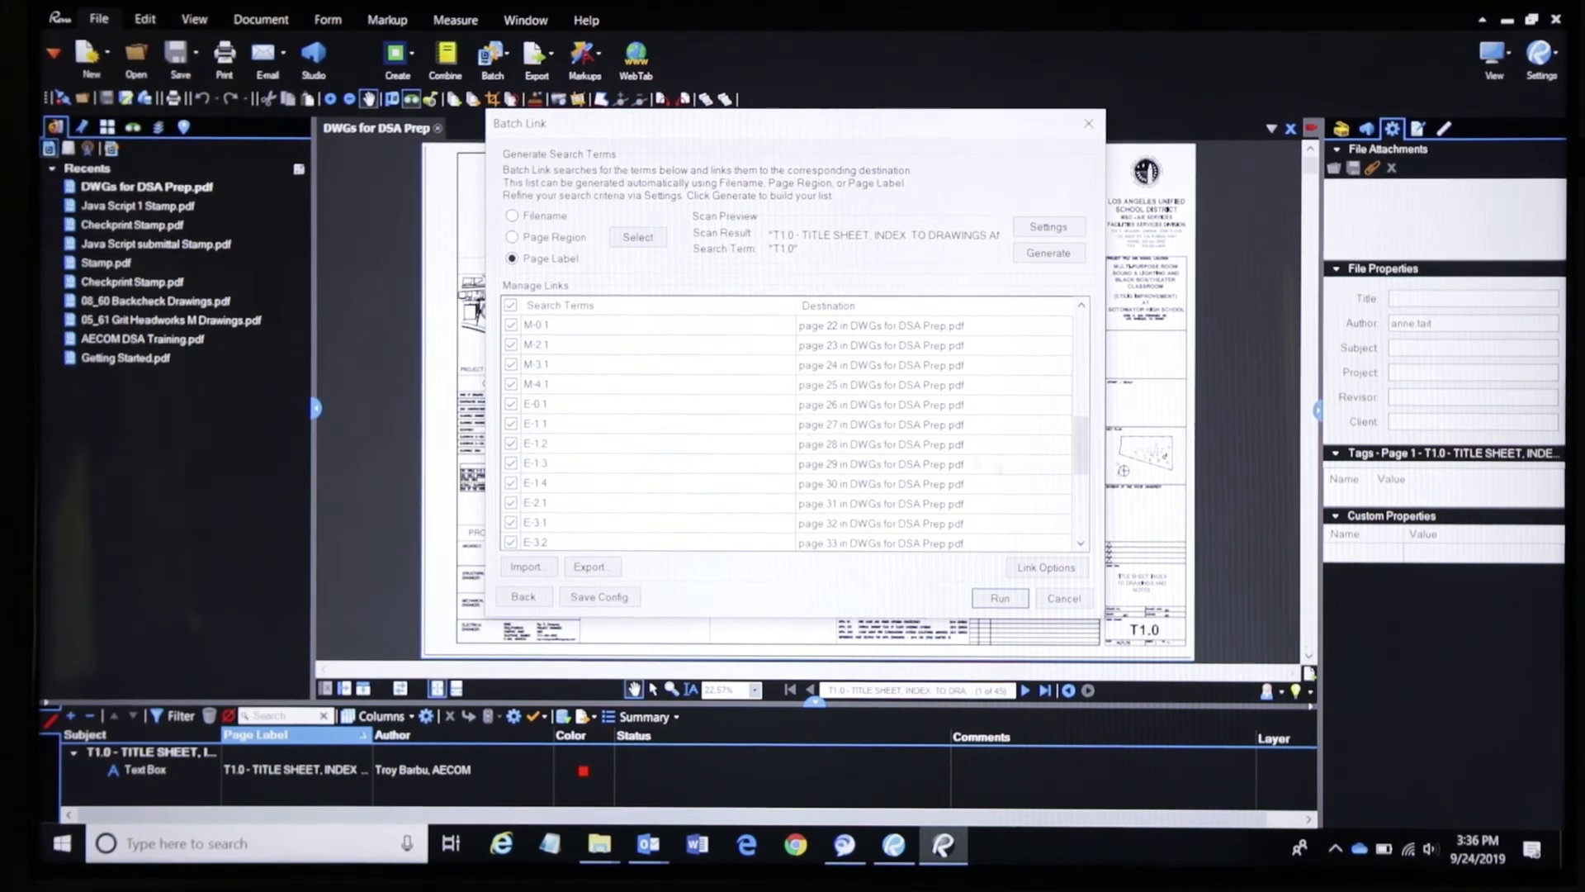
Configure the Batch Link options to include appearance properties, keeping the Highlight style with Flatten Highlight enabled
drag(864, 130, 853, 115)
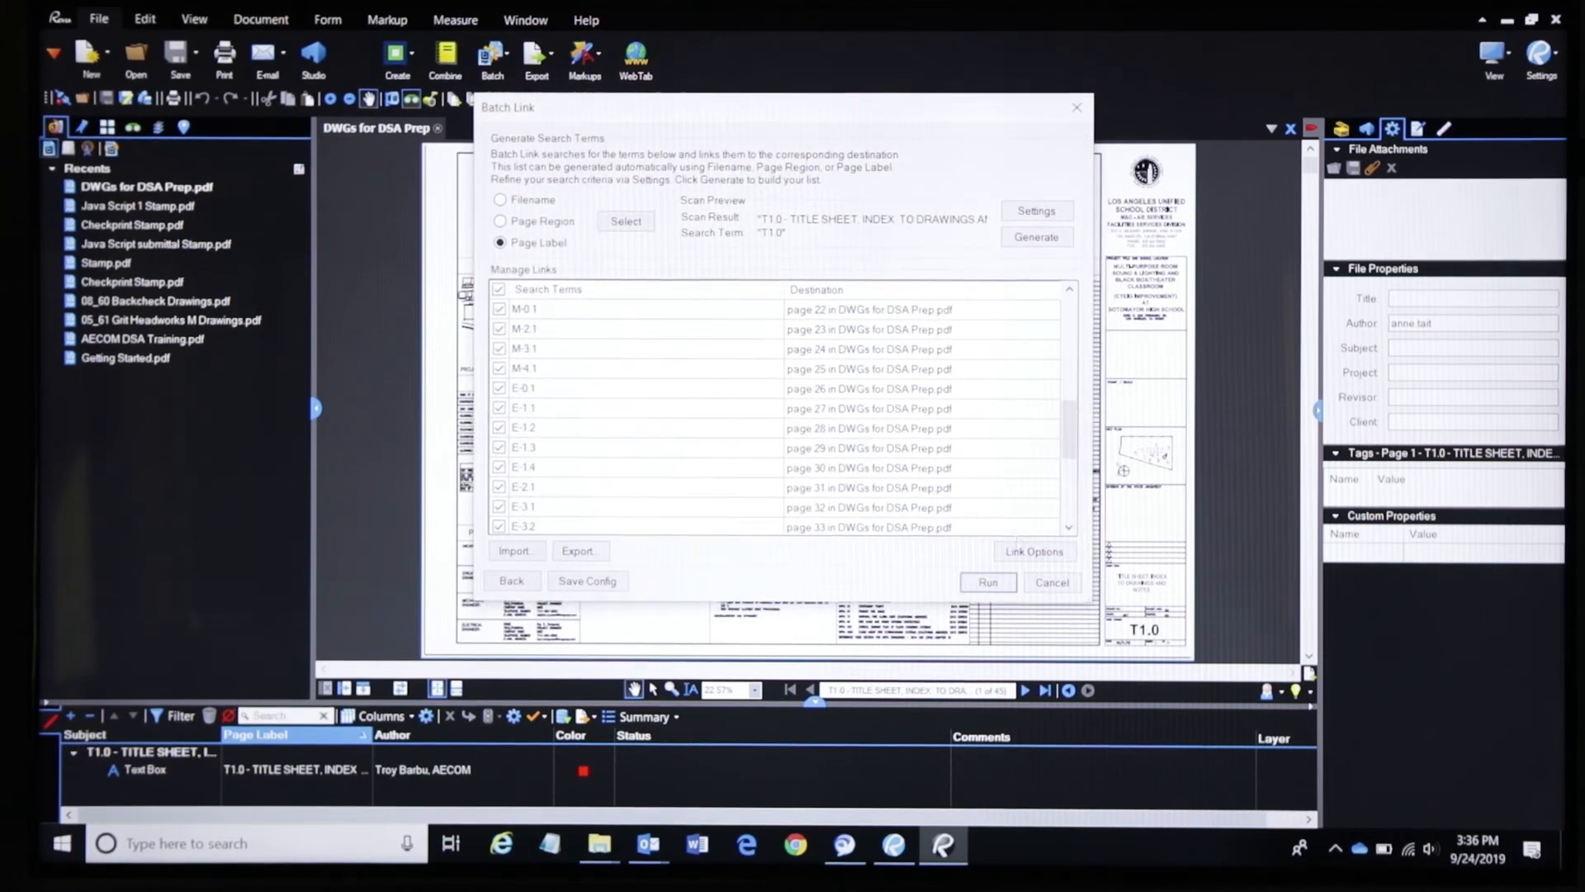
click(1027, 554)
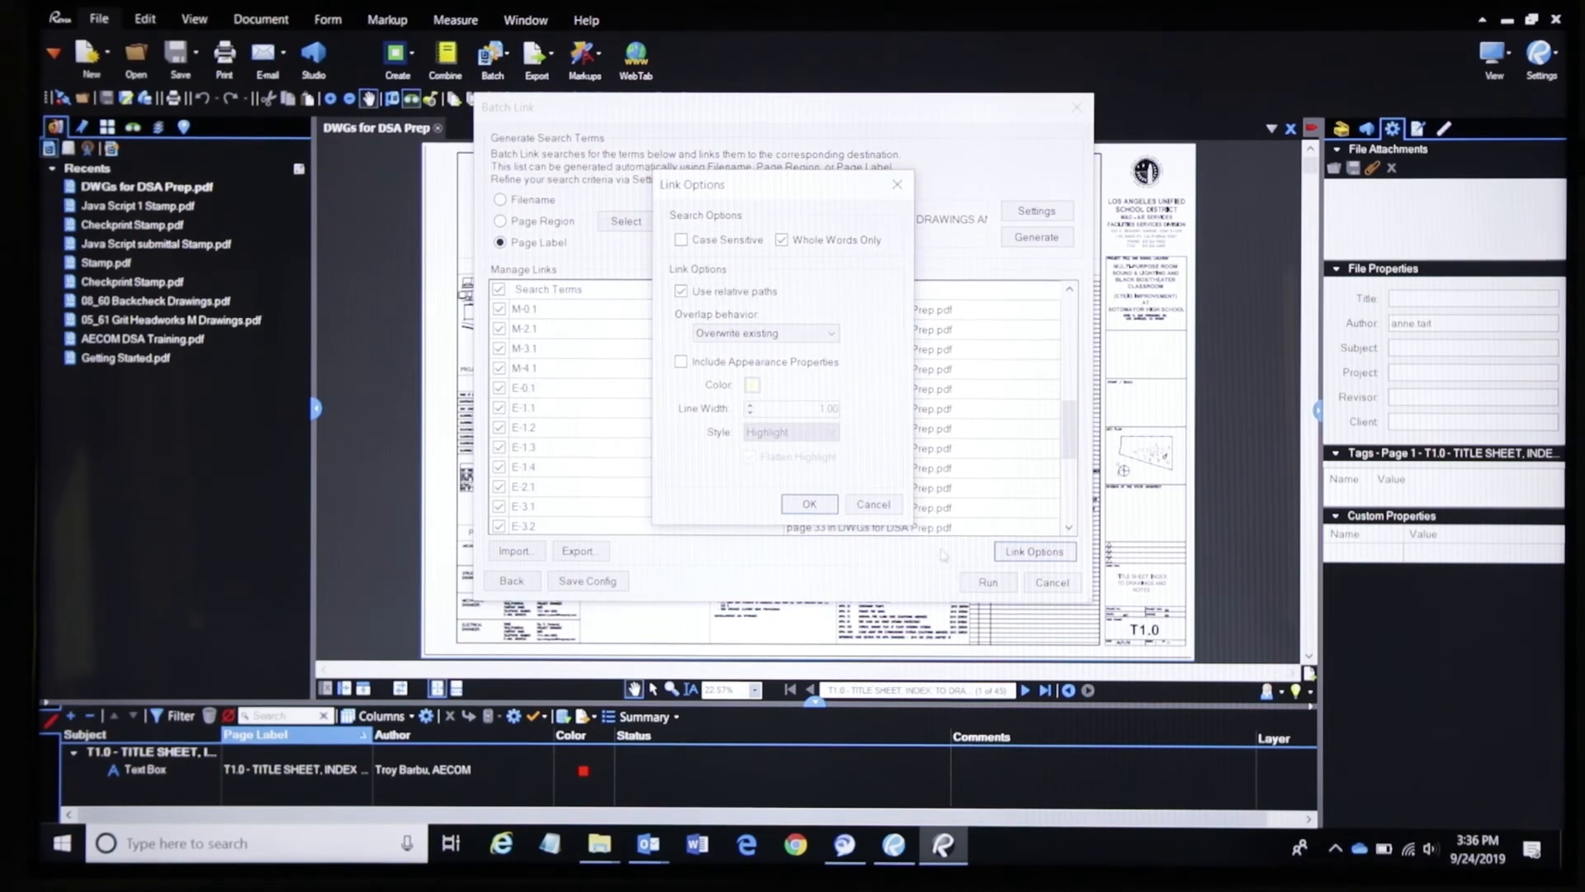
click(681, 361)
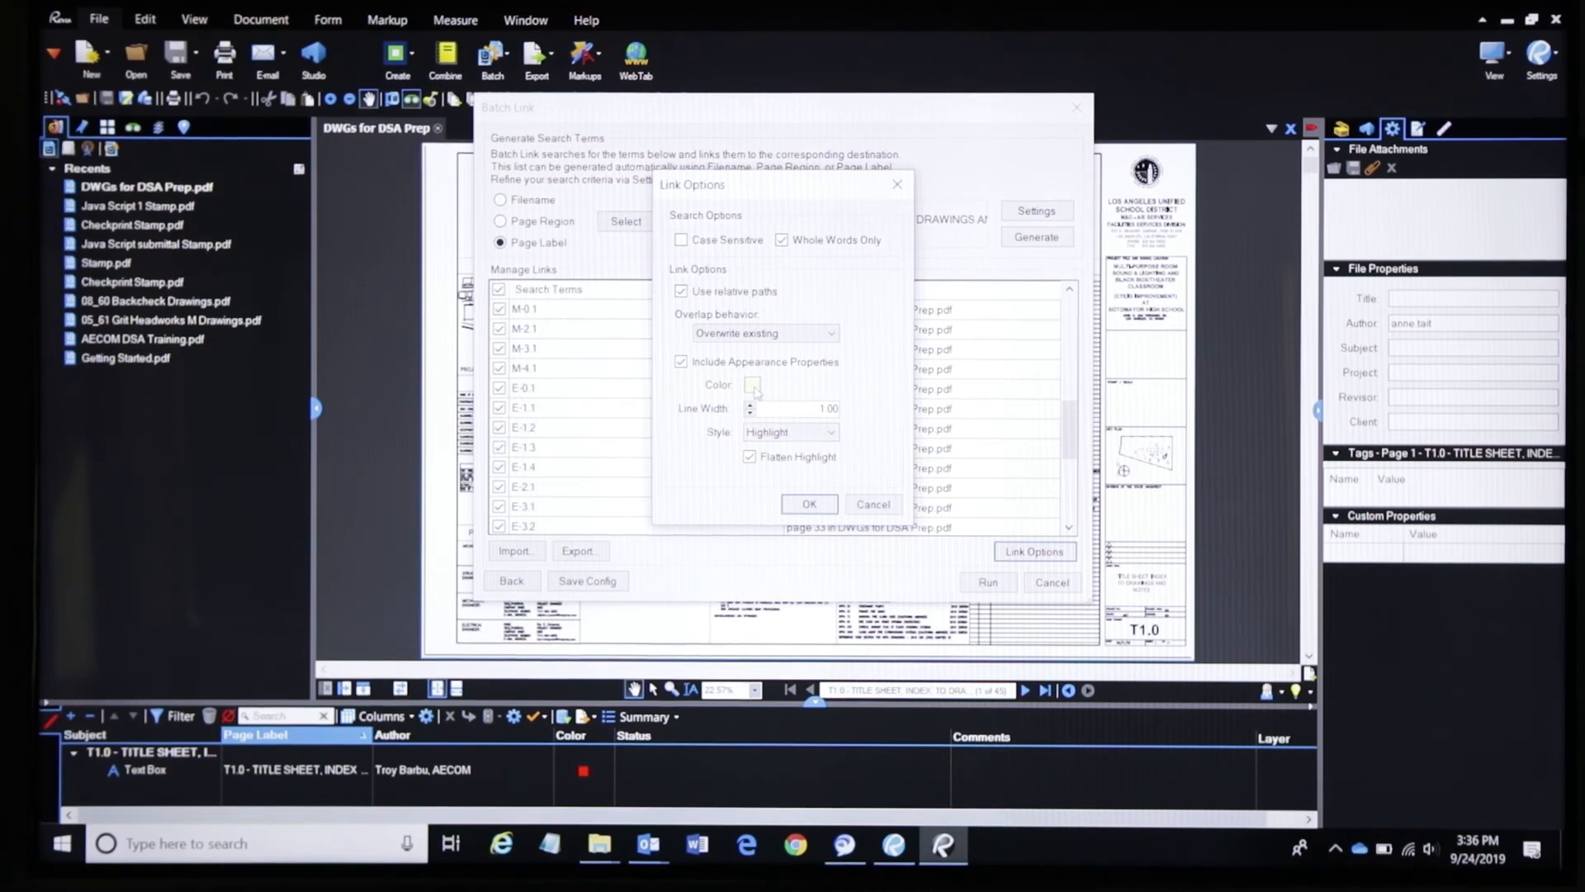
click(789, 432)
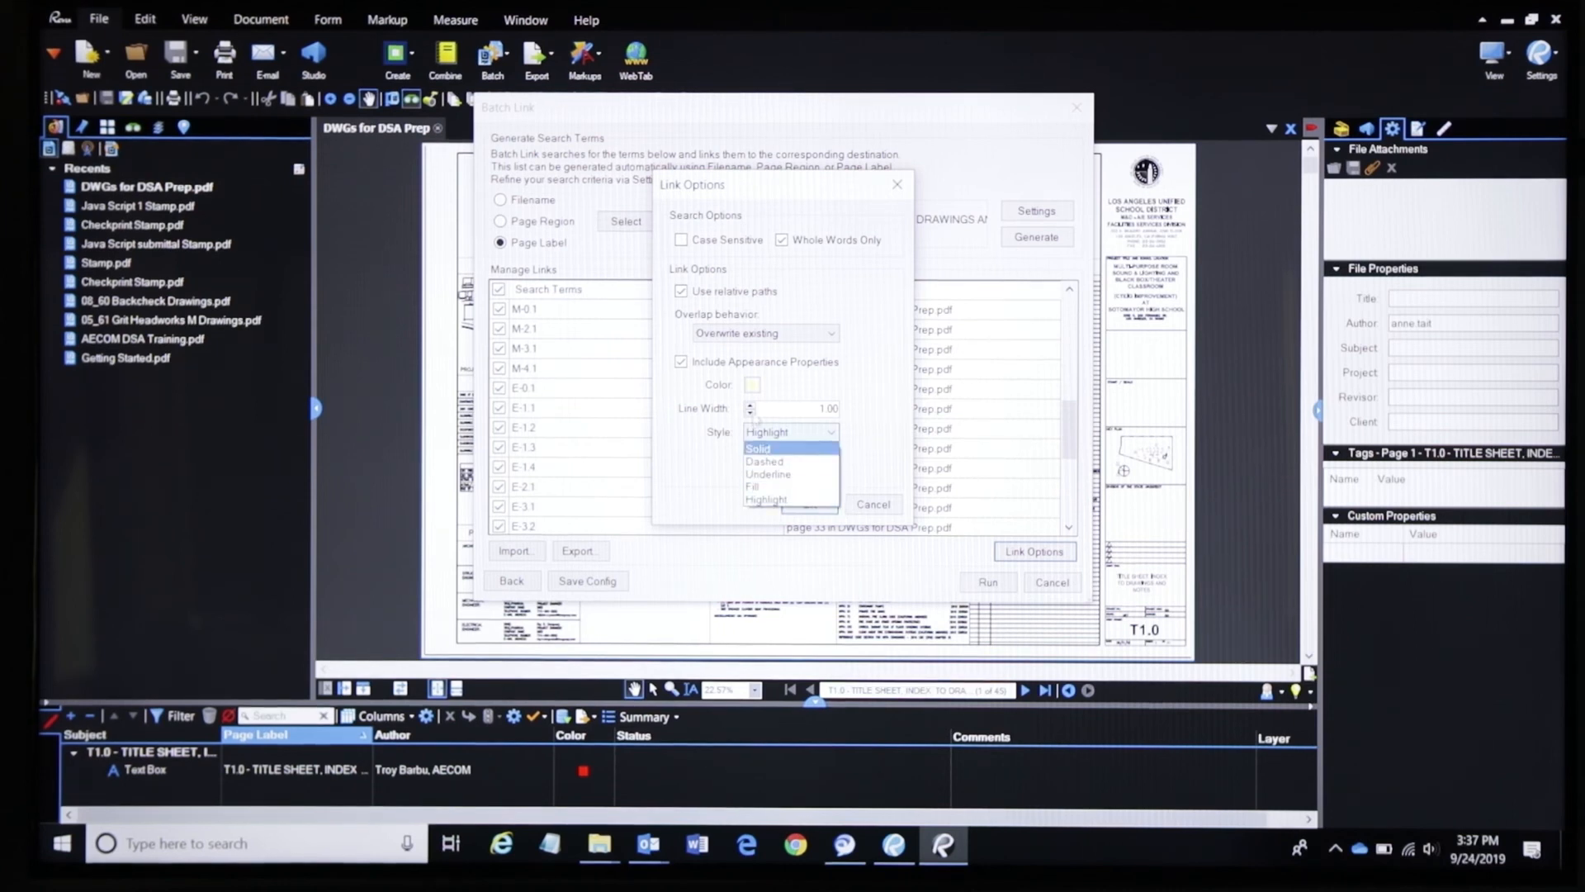
click(814, 395)
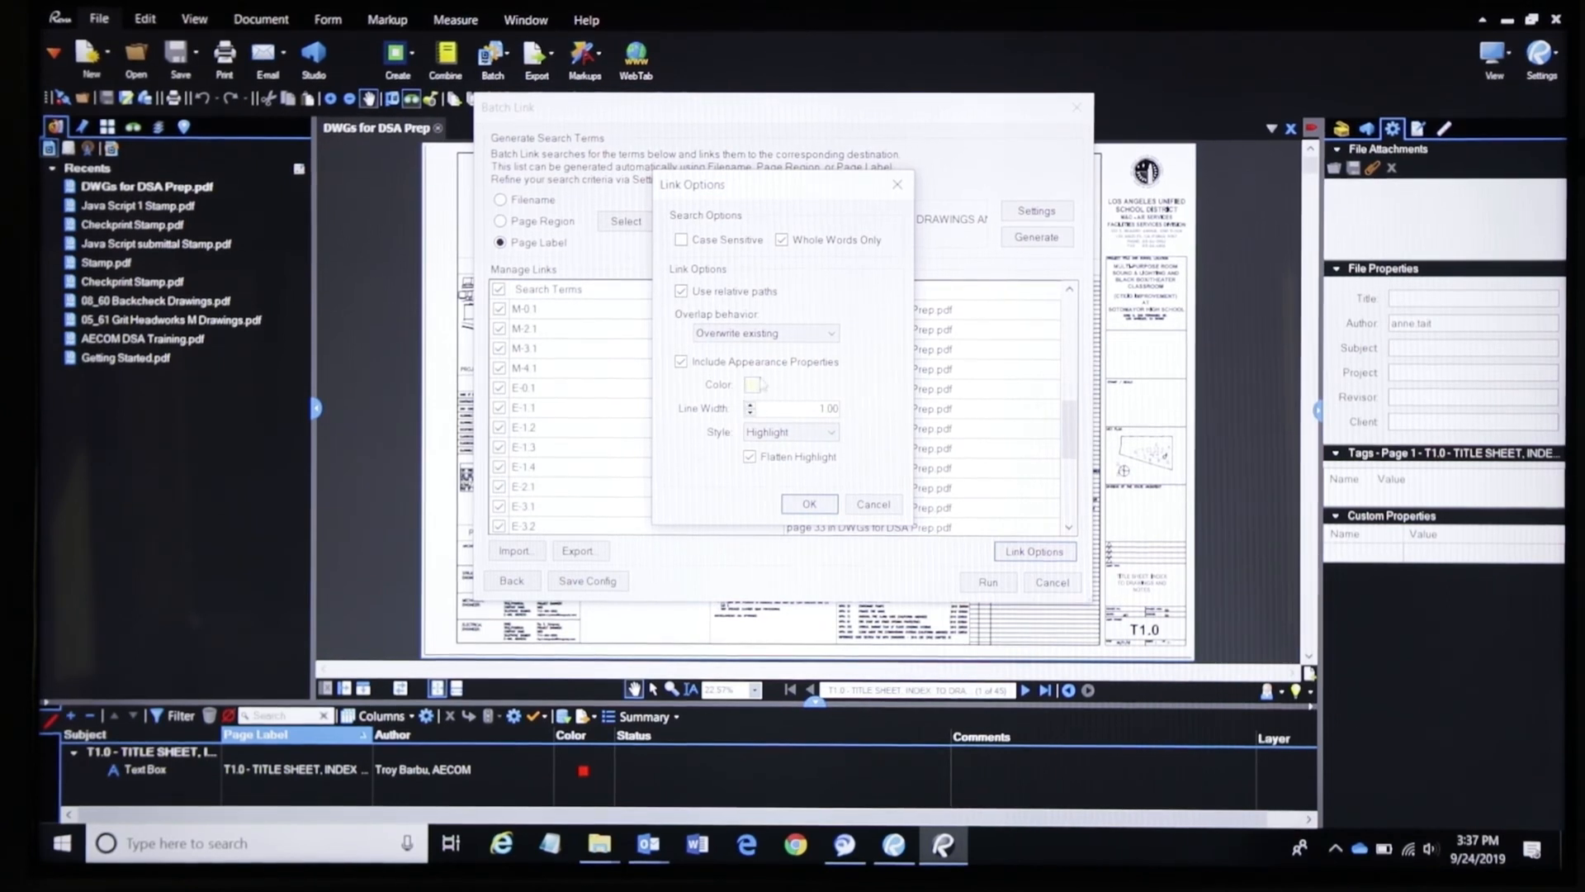
click(809, 504)
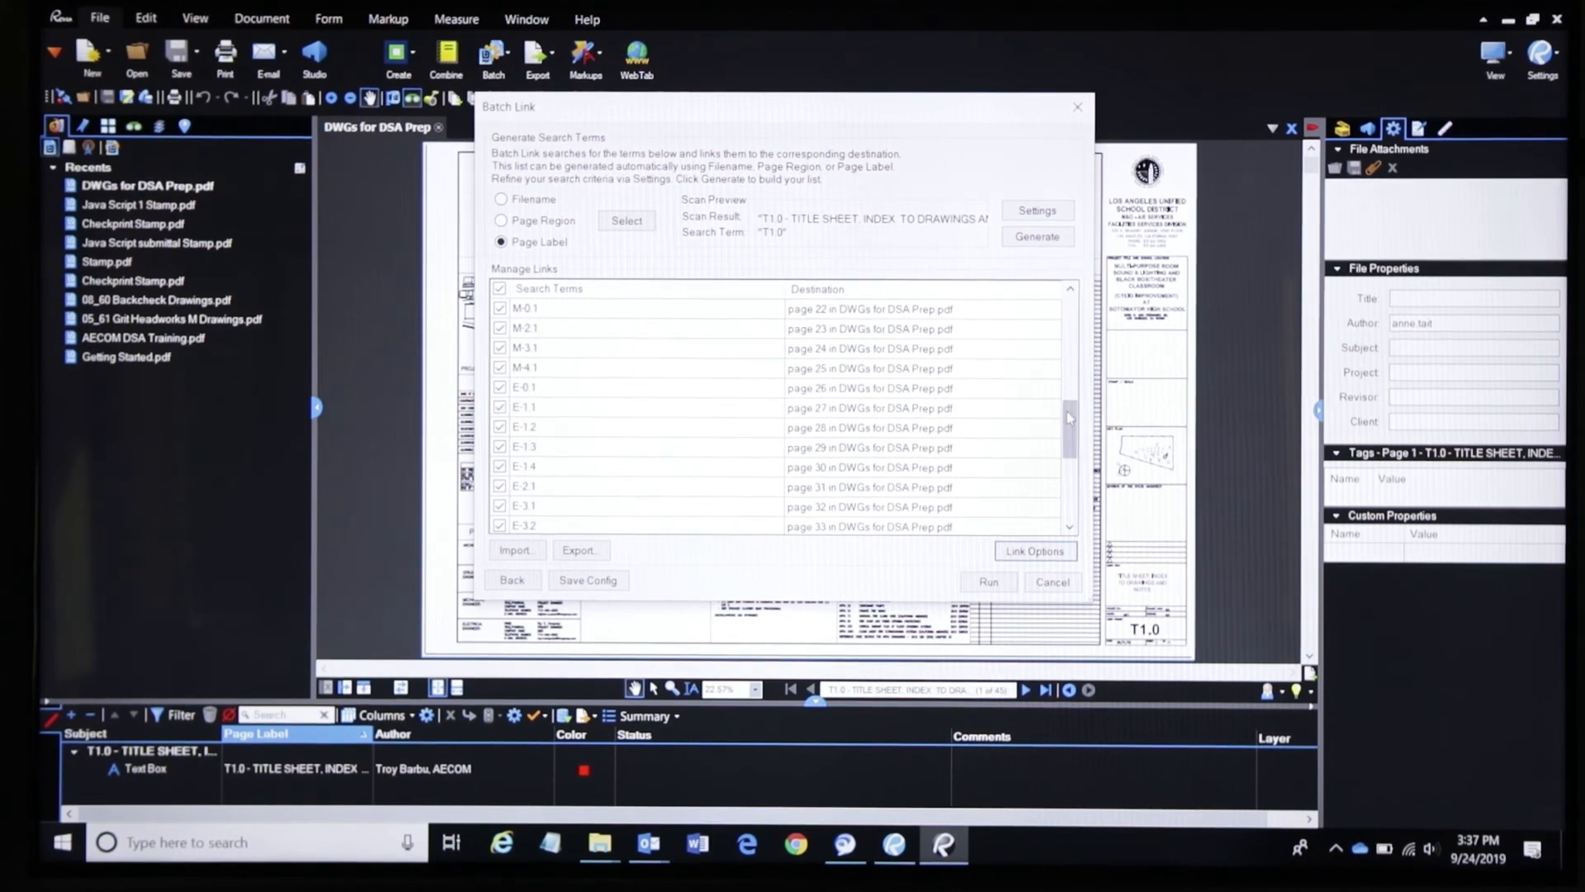
Check the remaining search terms down to FP-3.1, run the Batch Link and finish the job
drag(1070, 434, 1070, 492)
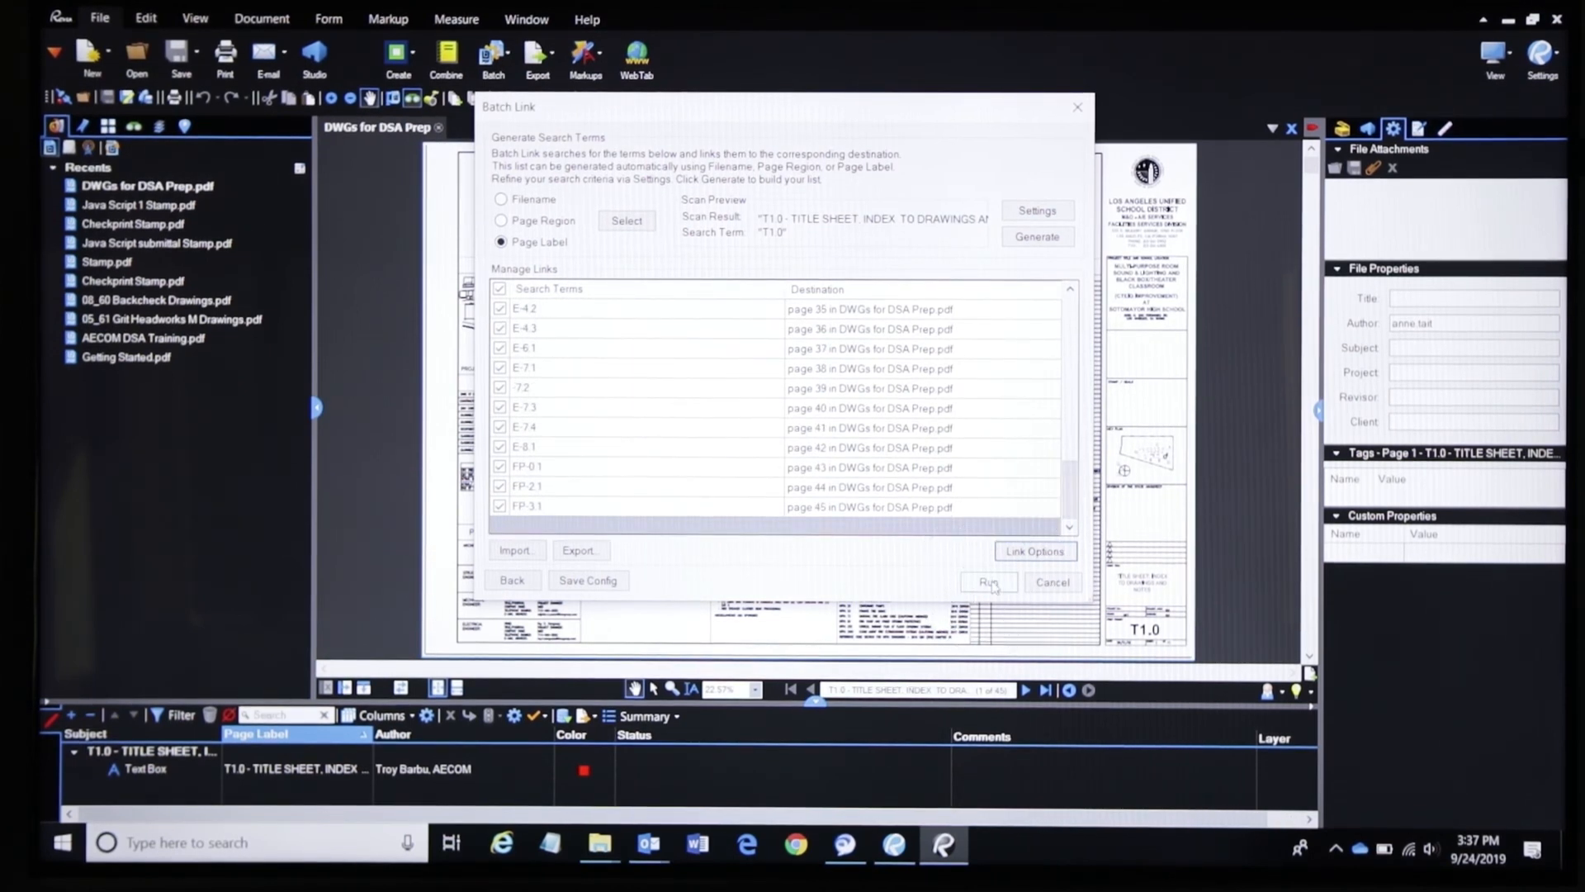
click(990, 583)
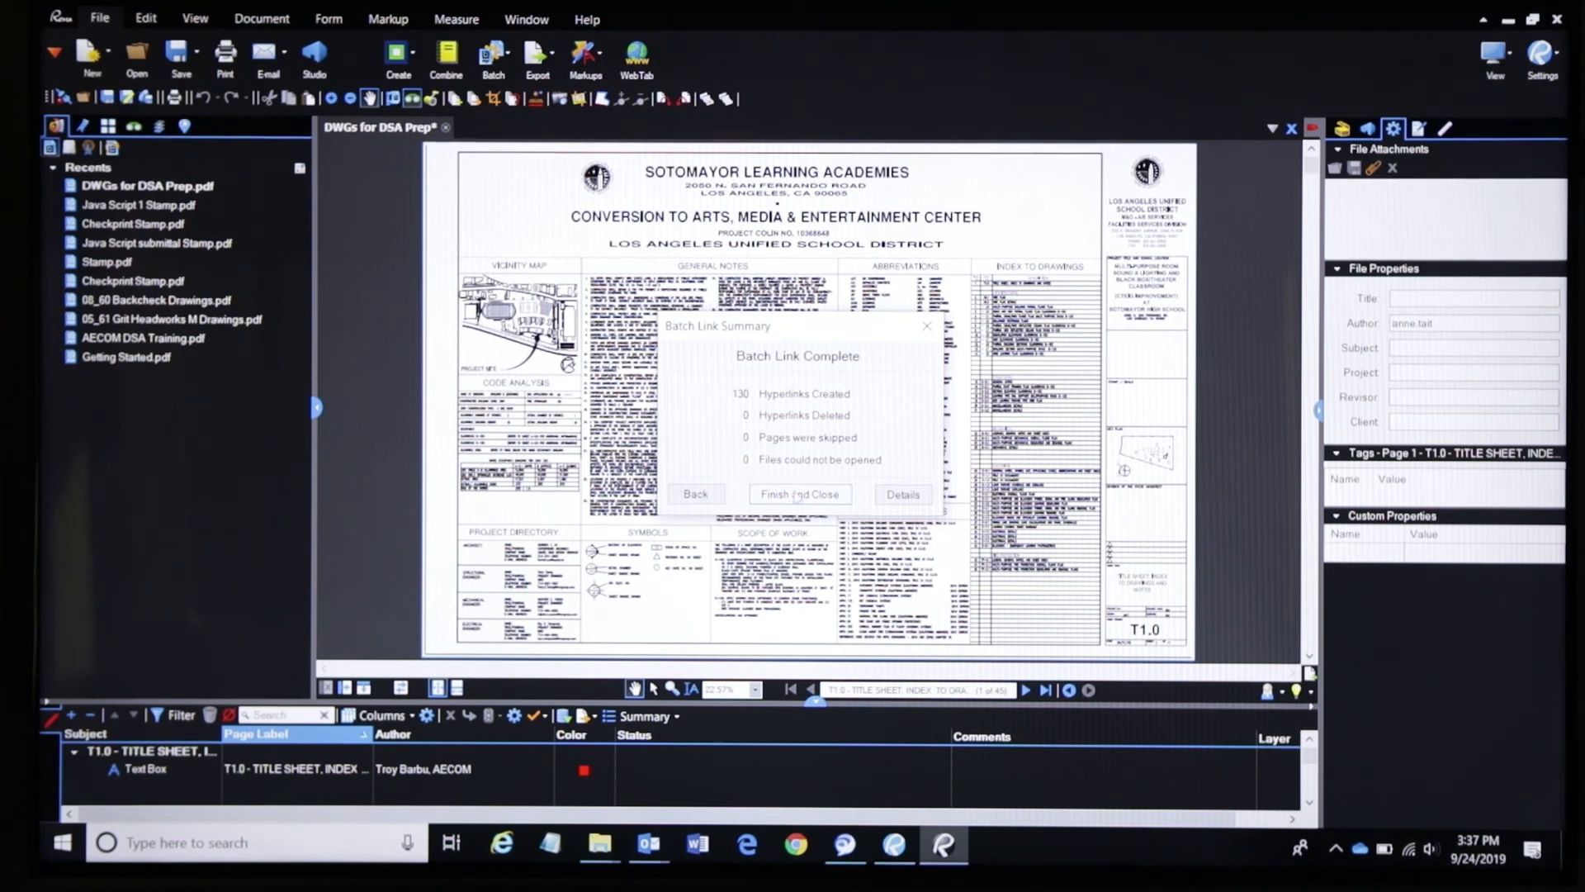
click(797, 495)
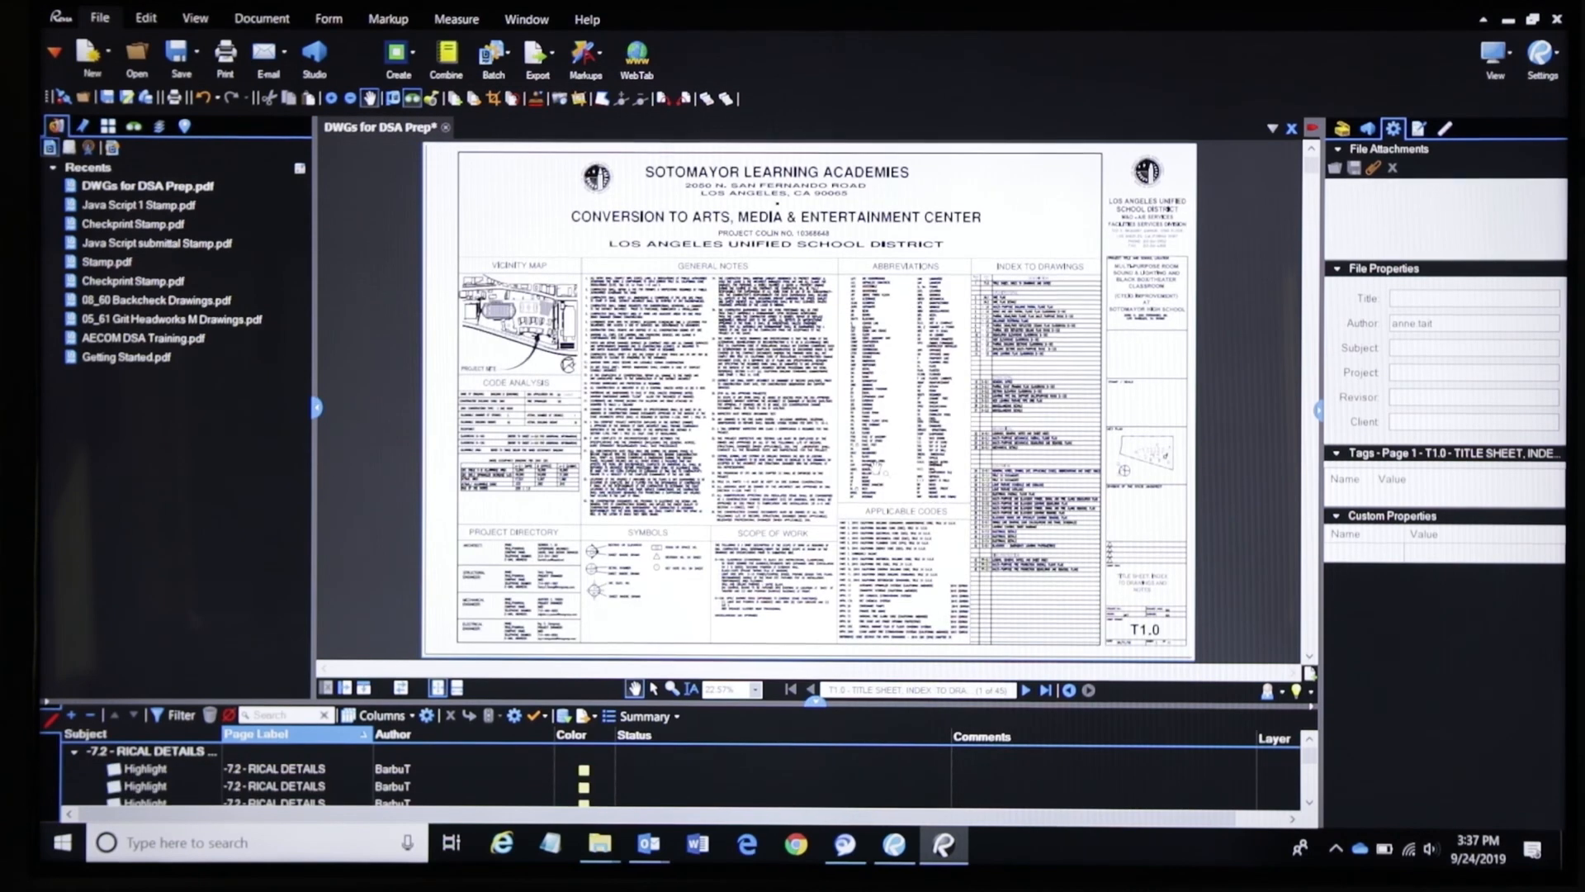
Inspect the highlighted sheet numbers in the title sheet's drawing index and test the E-3.2 link
scroll(996, 492, up, 6)
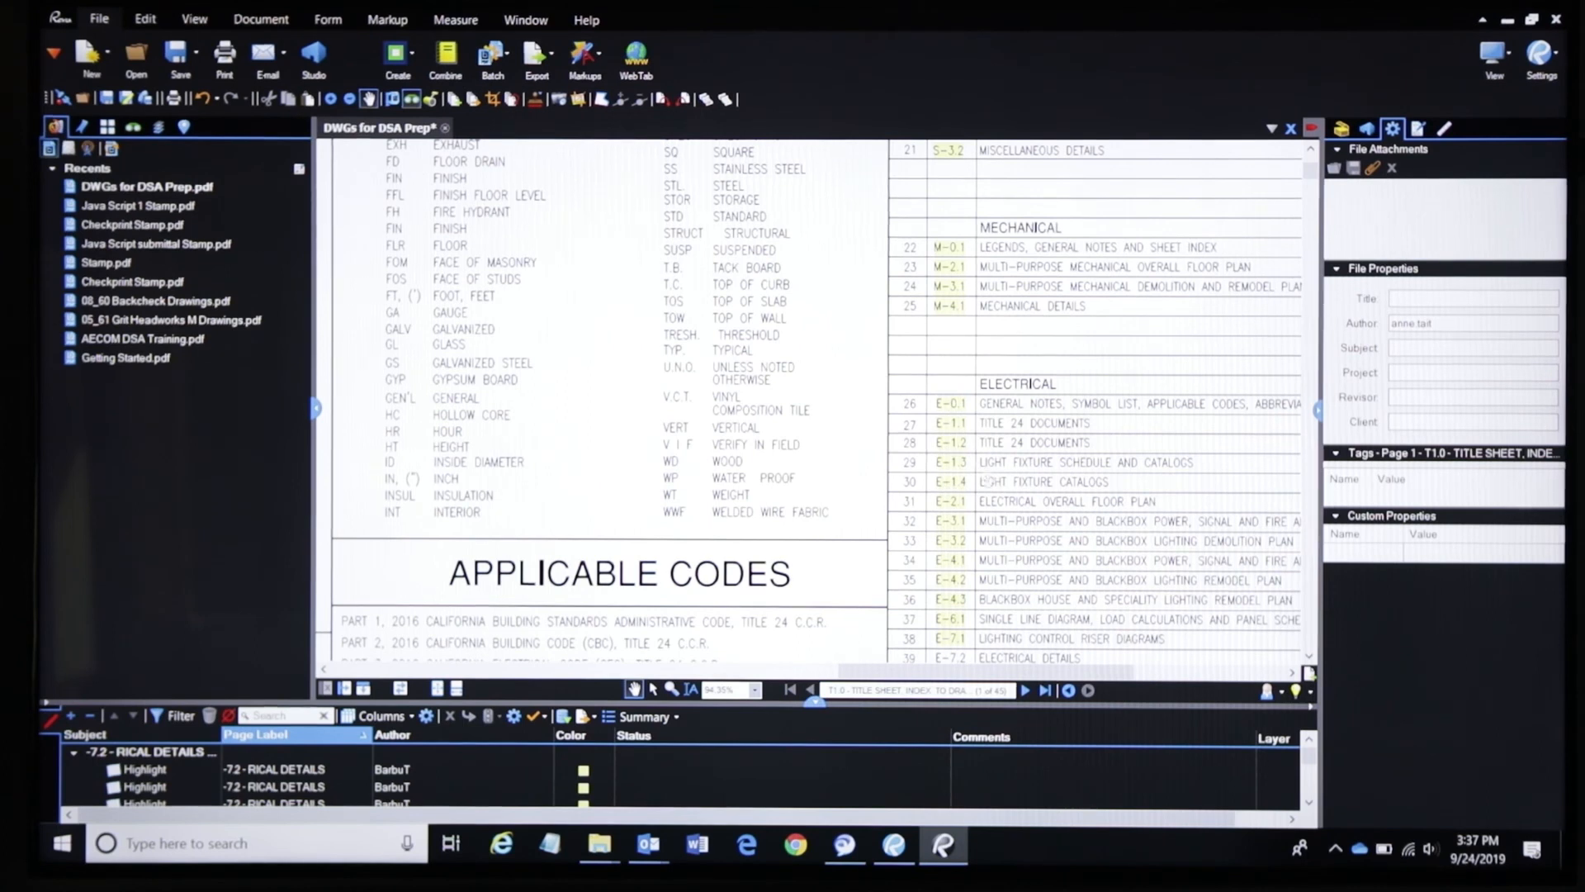
scroll(981, 462, down, 3)
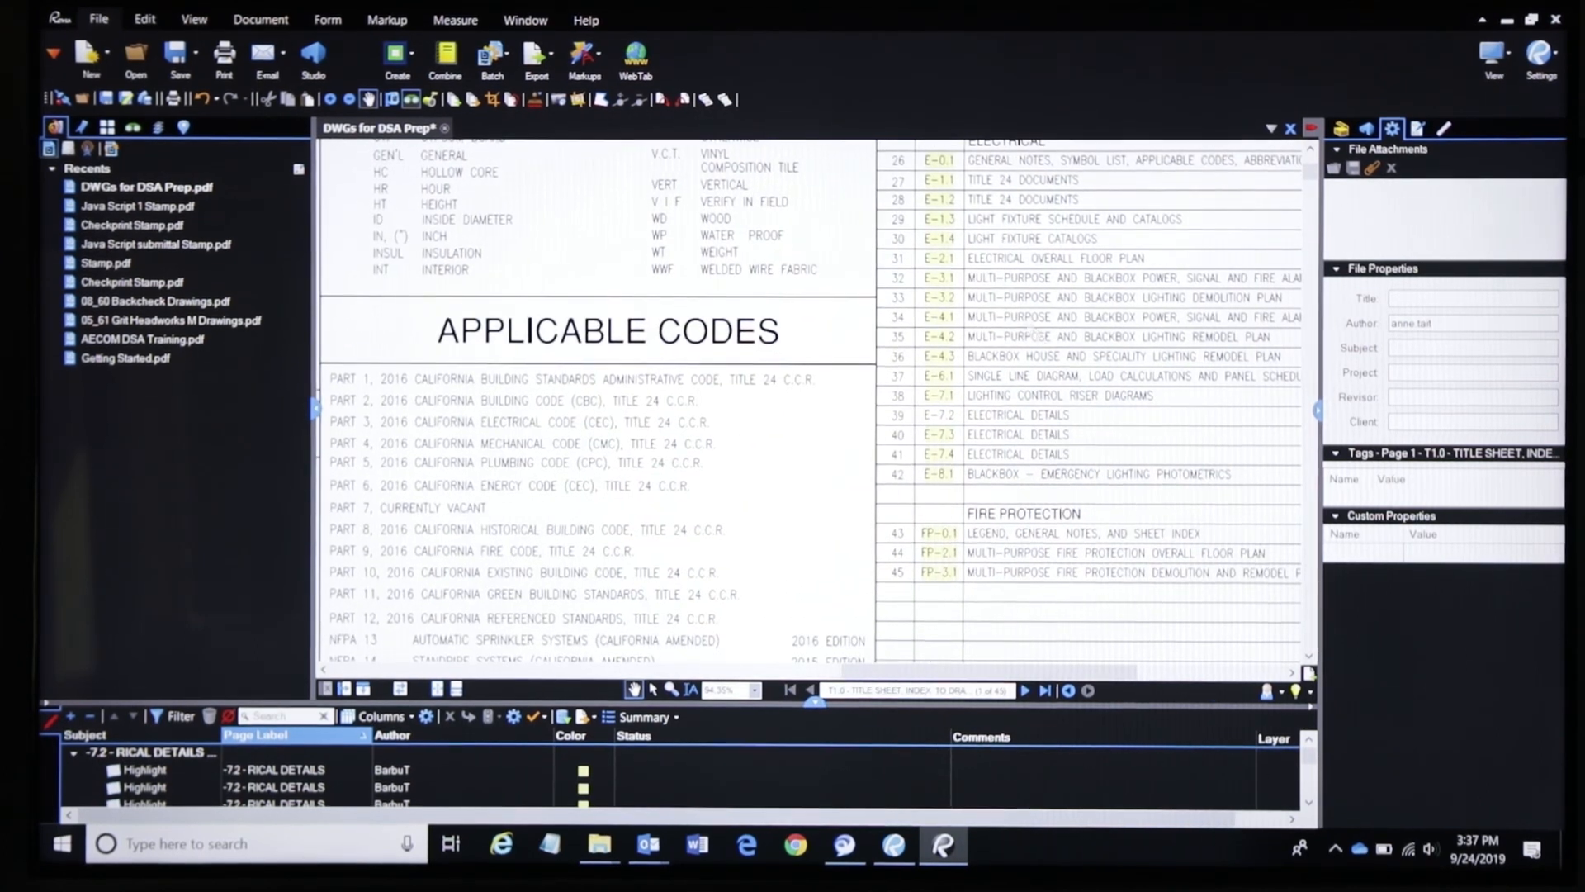
scroll(1047, 341, up, 2)
scroll(1009, 478, up, 1)
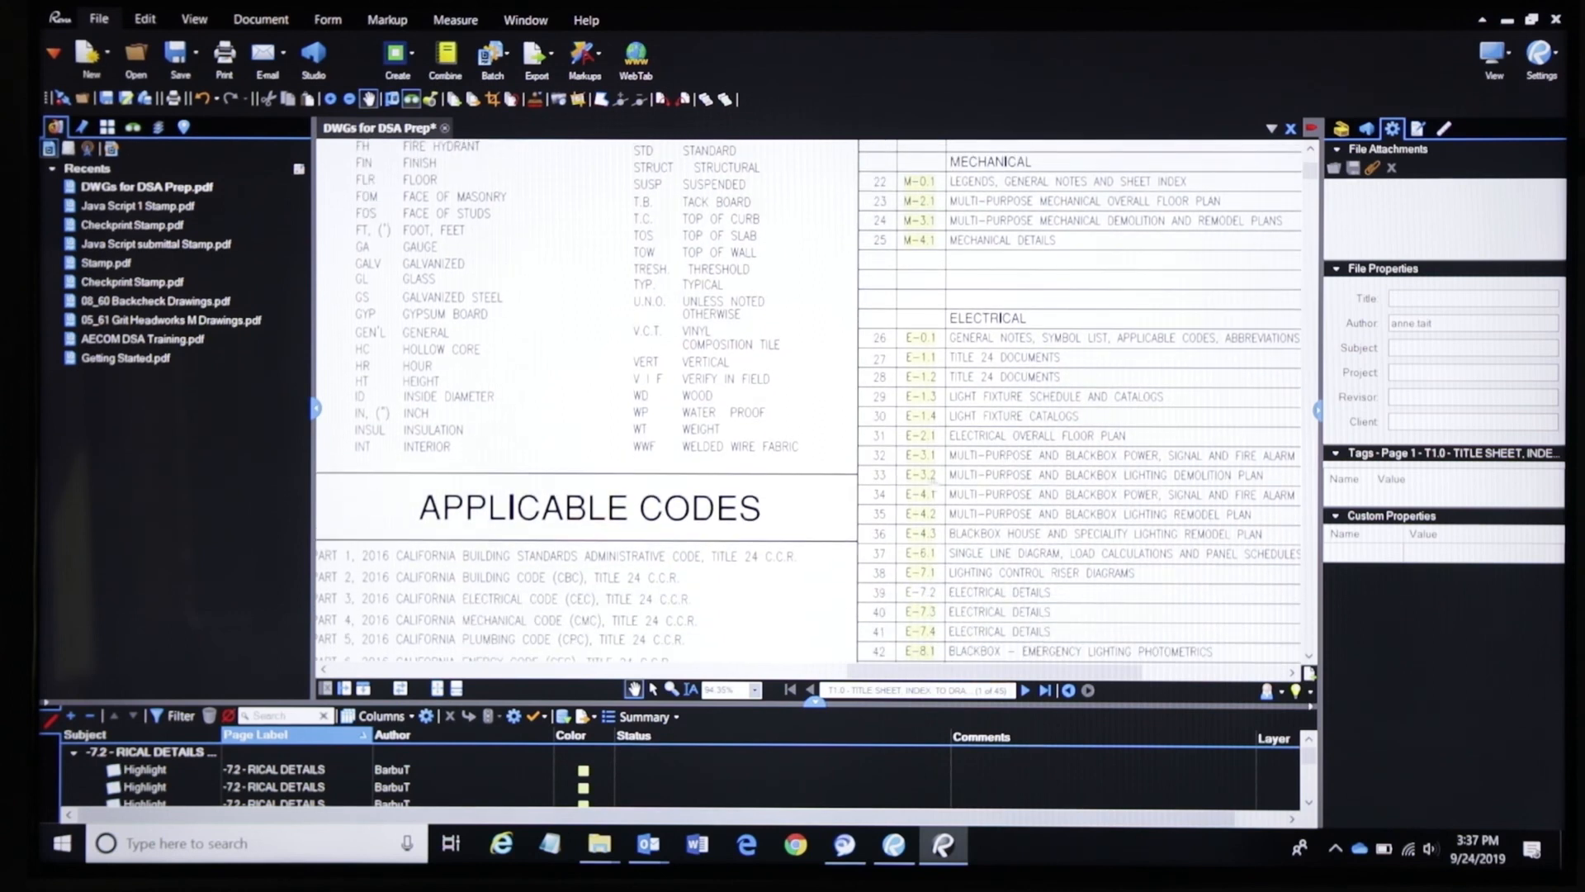
click(922, 474)
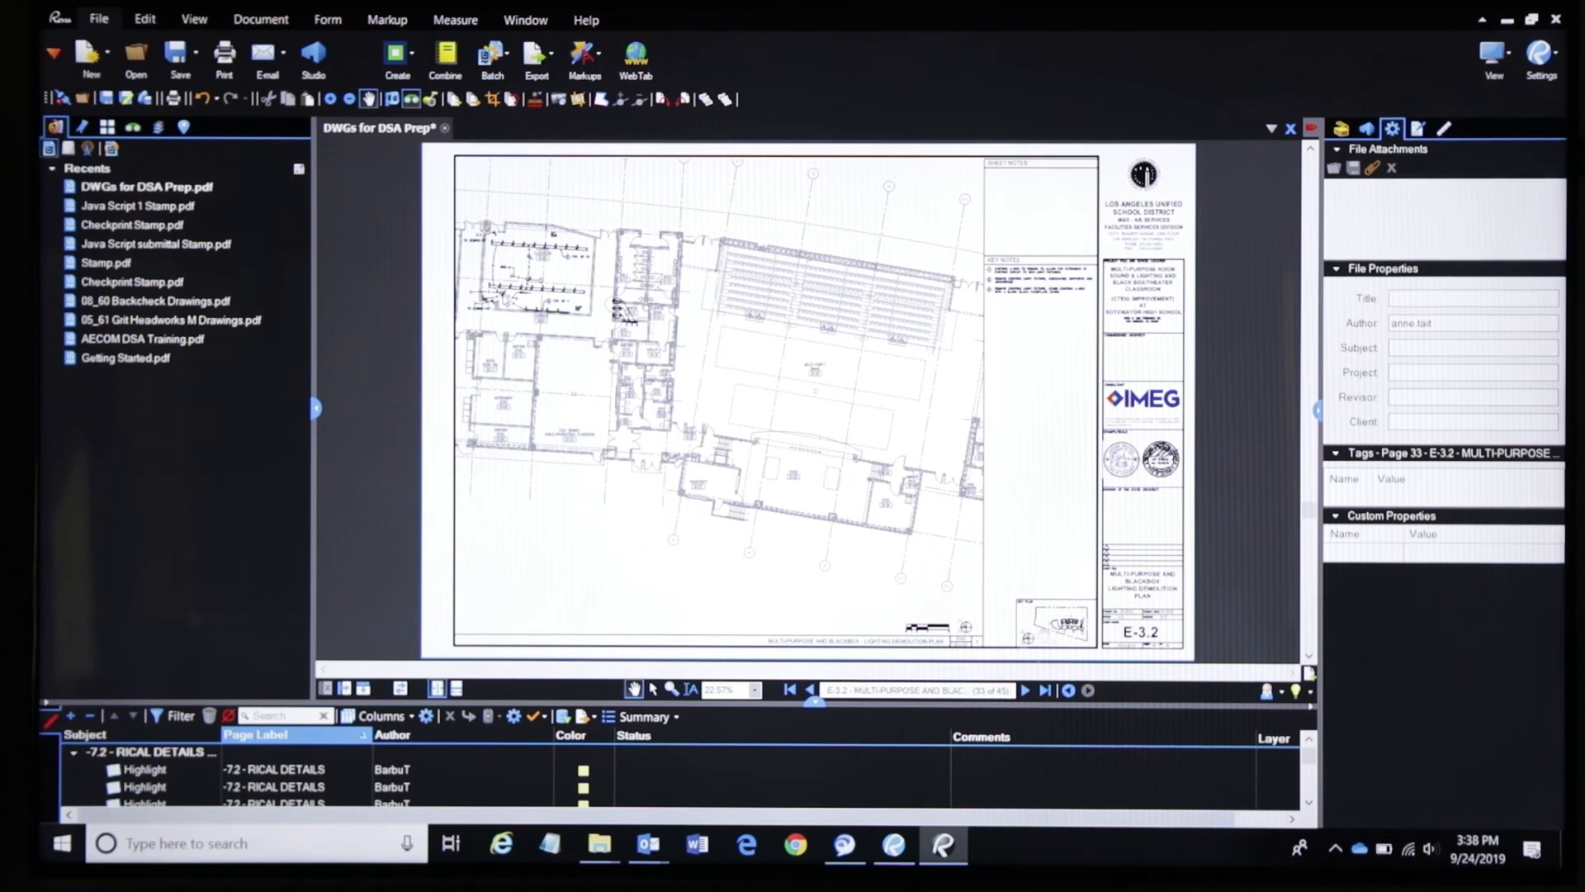
Page forward through the electrical sheets that follow E-3.2
click(1026, 690)
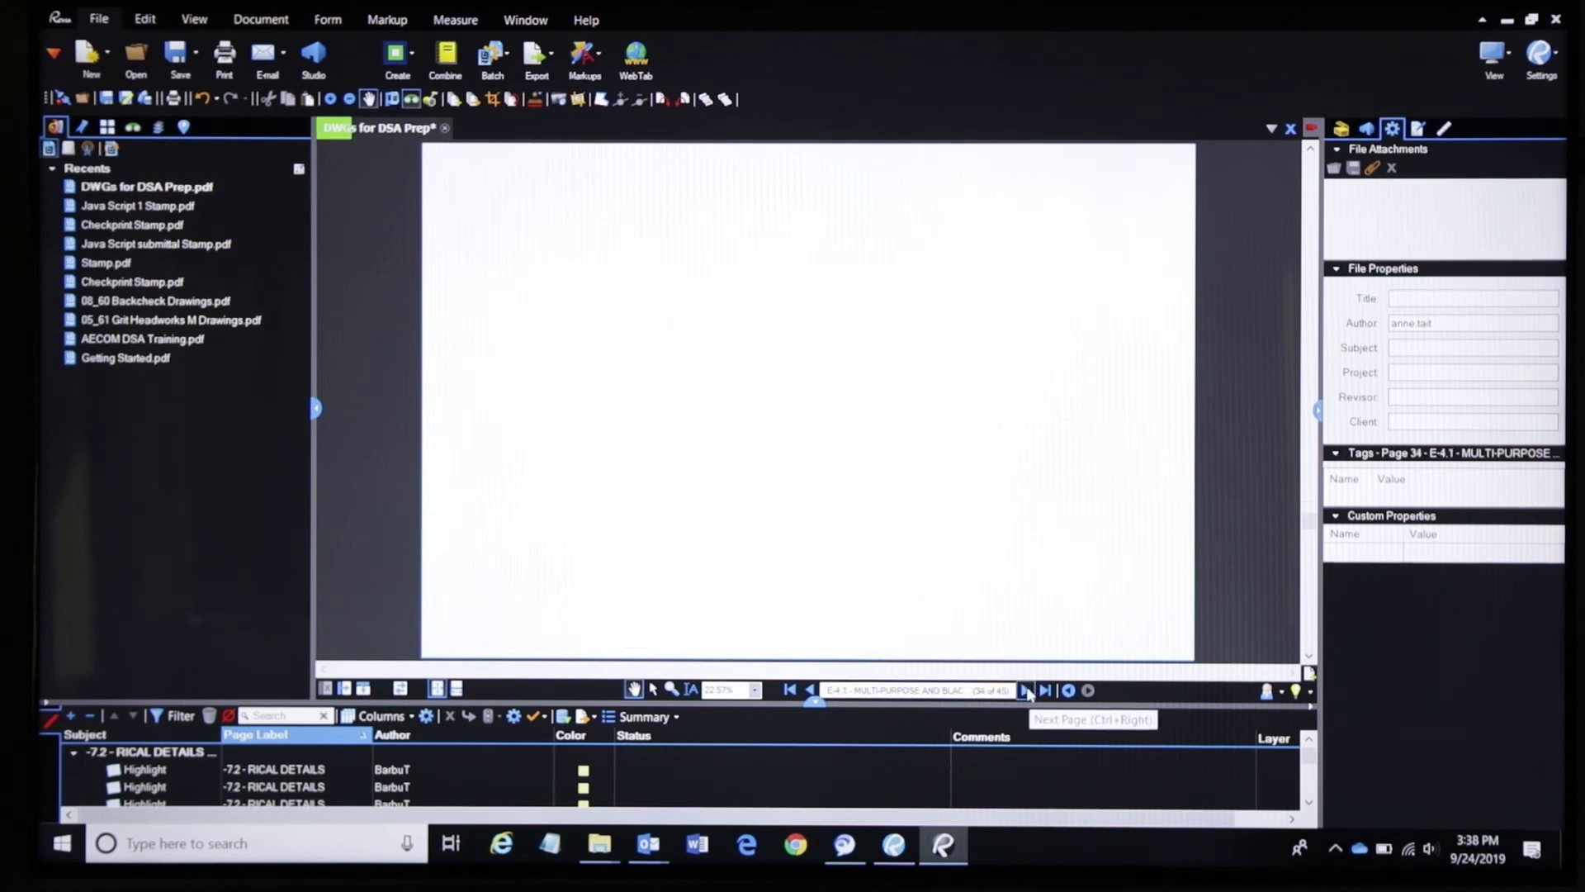
click(1027, 692)
click(1027, 692)
click(1027, 692)
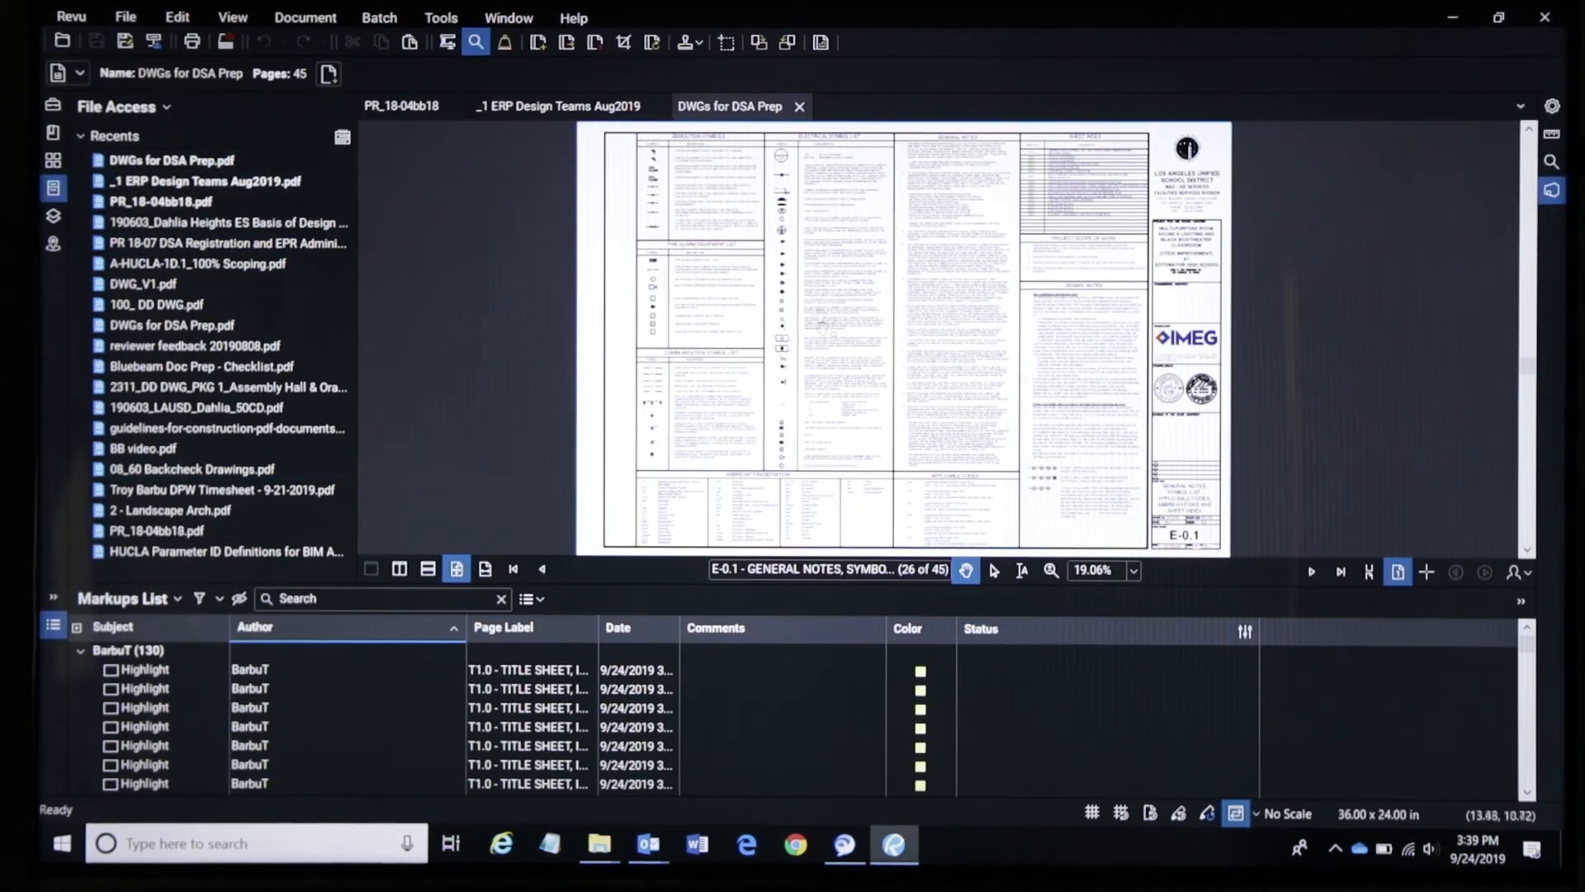
Bring up the DWGs for DSA Prep drawing set and enlarge the Markups List to review its highlight markups
click(563, 107)
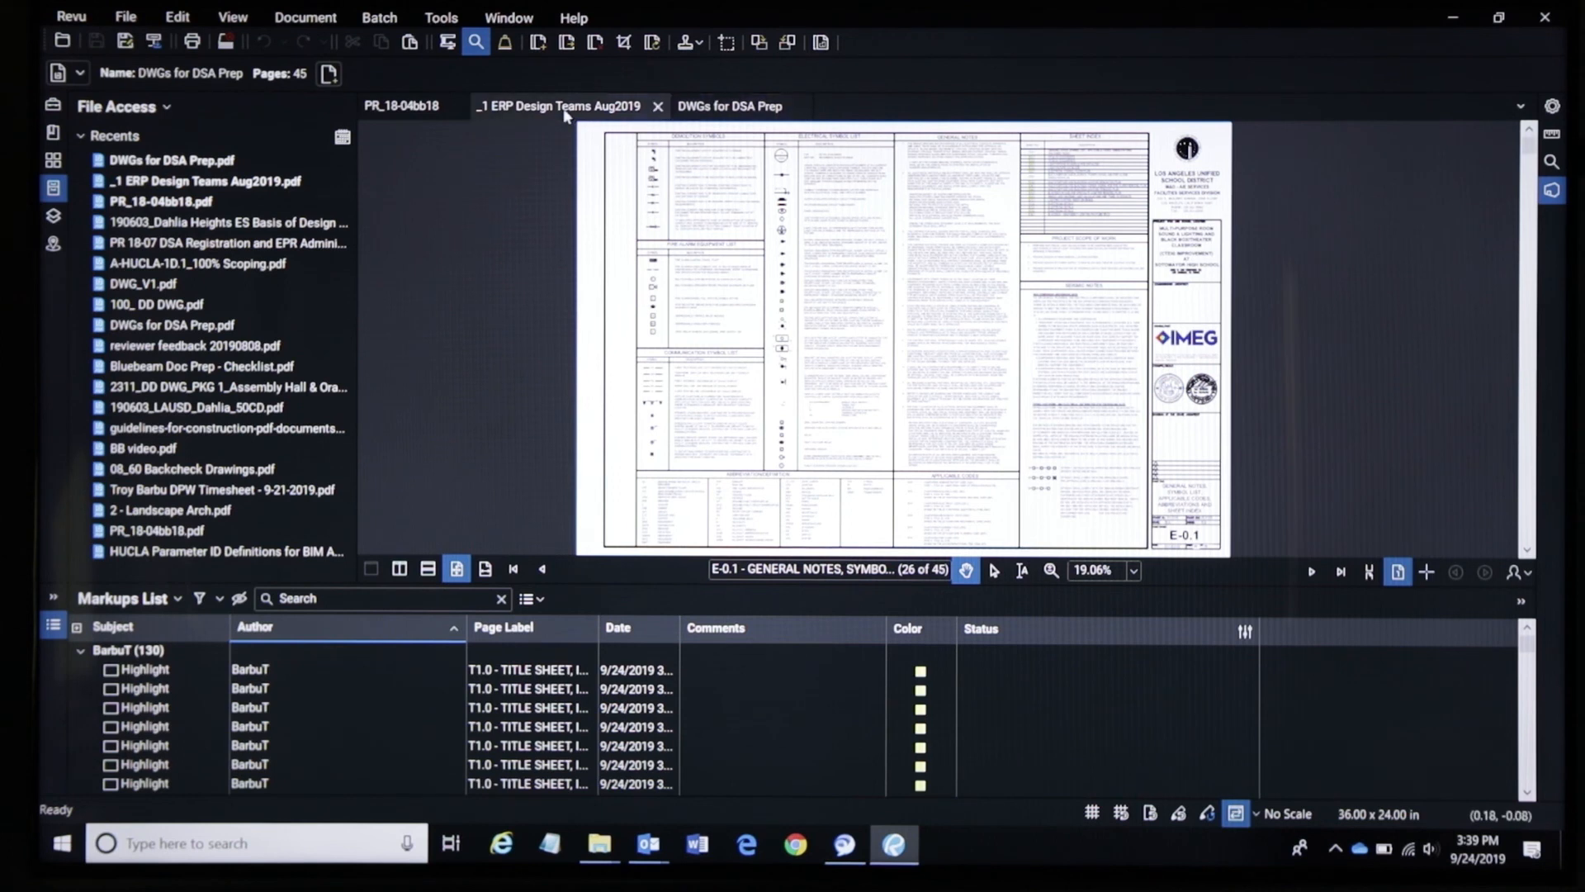
click(731, 111)
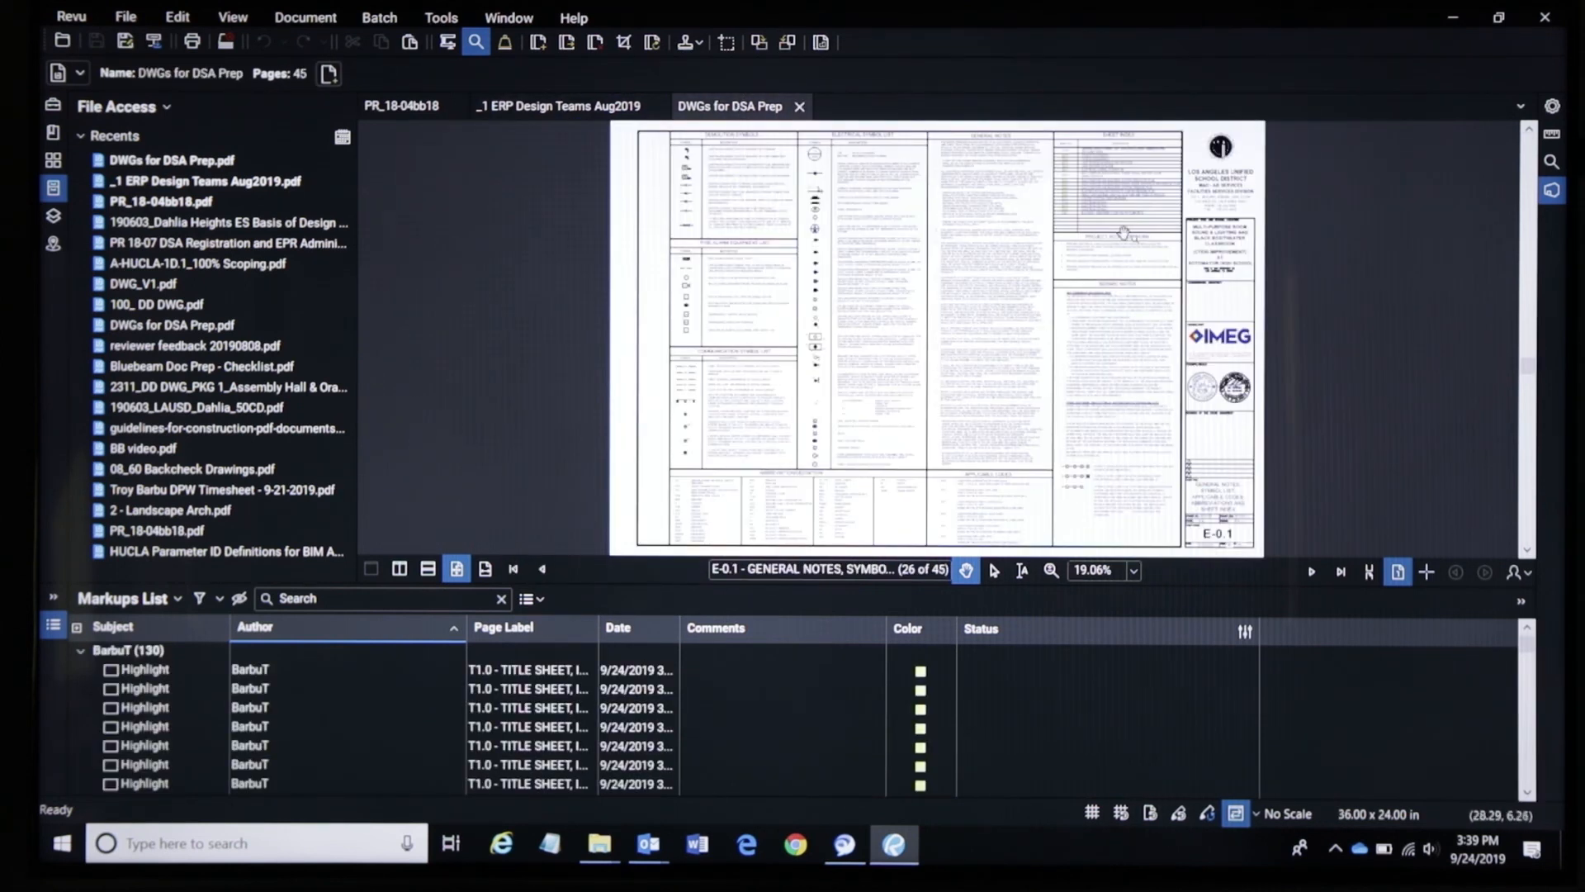
drag(983, 386, 941, 390)
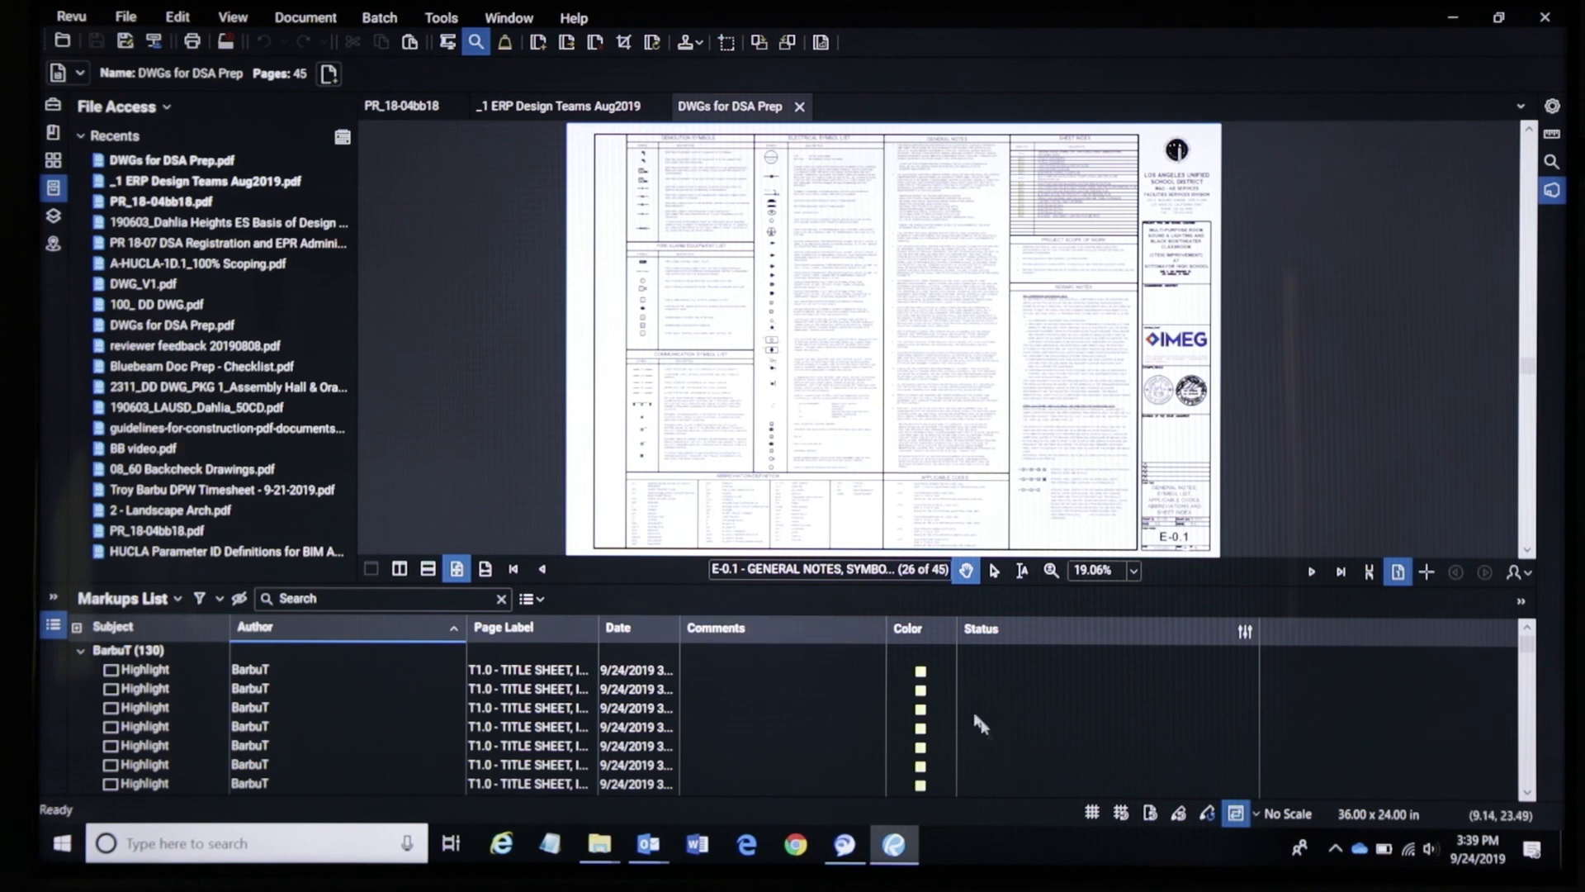
drag(811, 584, 808, 538)
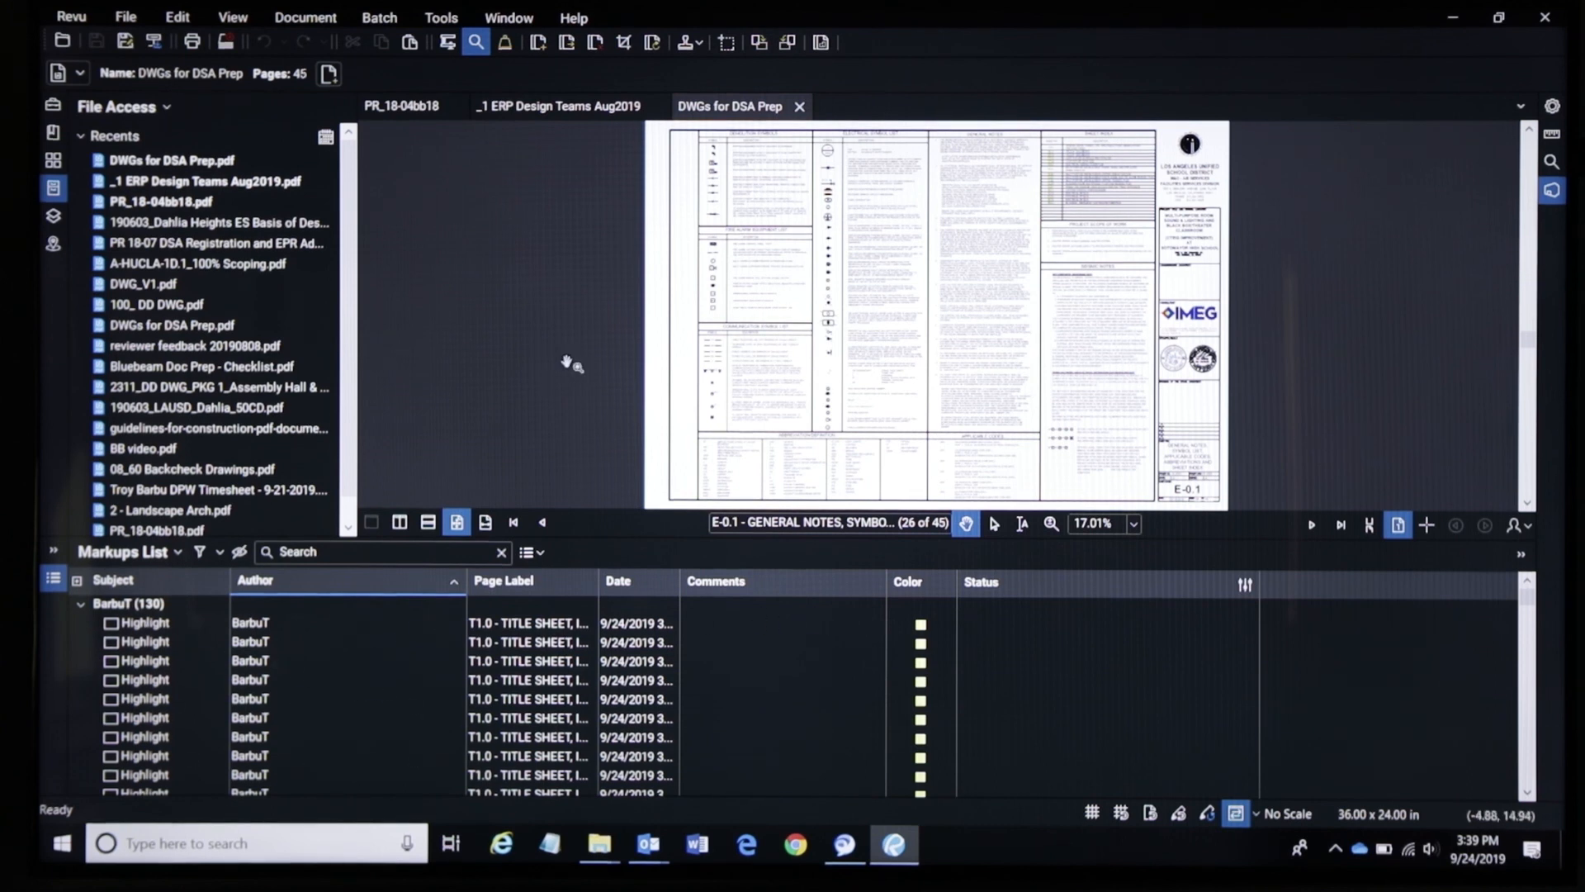
Flatten all markups on all pages of DWGs for DSA Prep.pdf without markup recovery, and shrink the Markups List
click(309, 16)
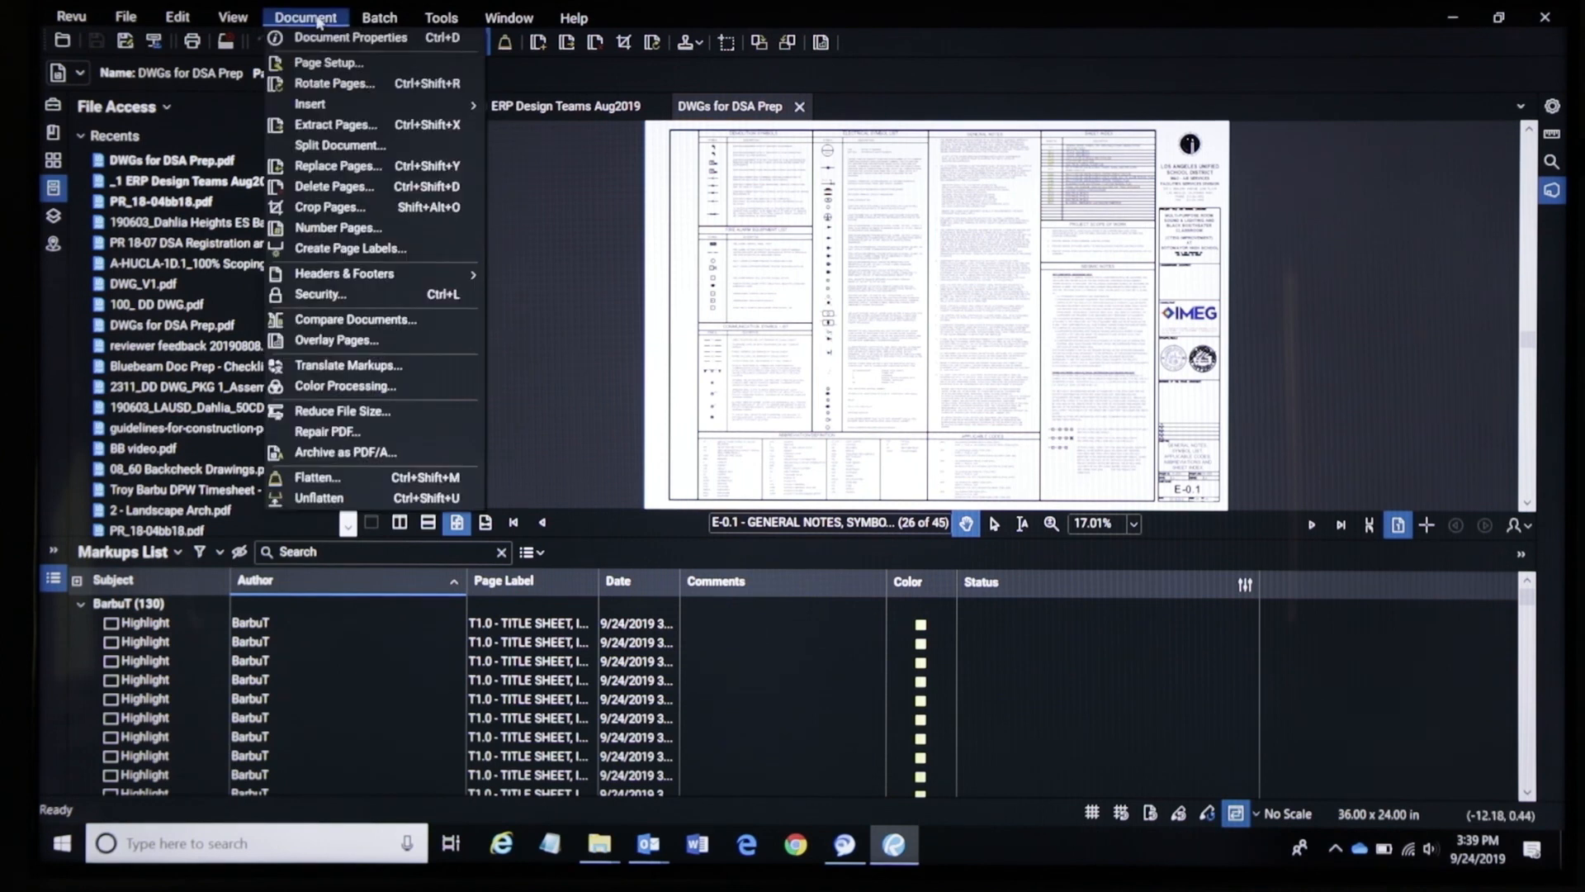
click(317, 477)
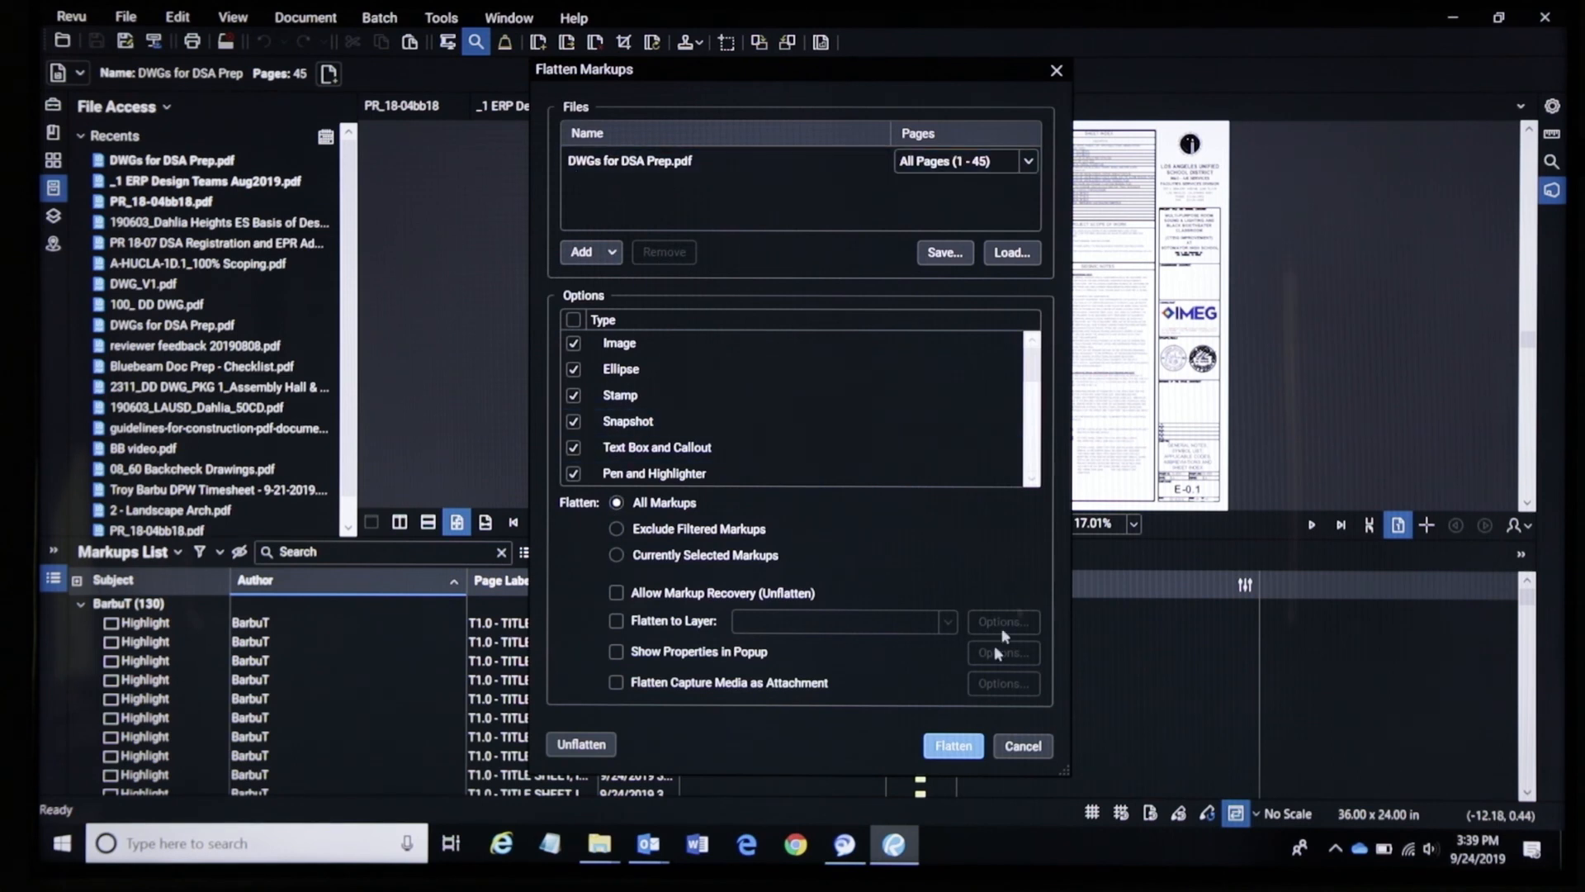
click(954, 747)
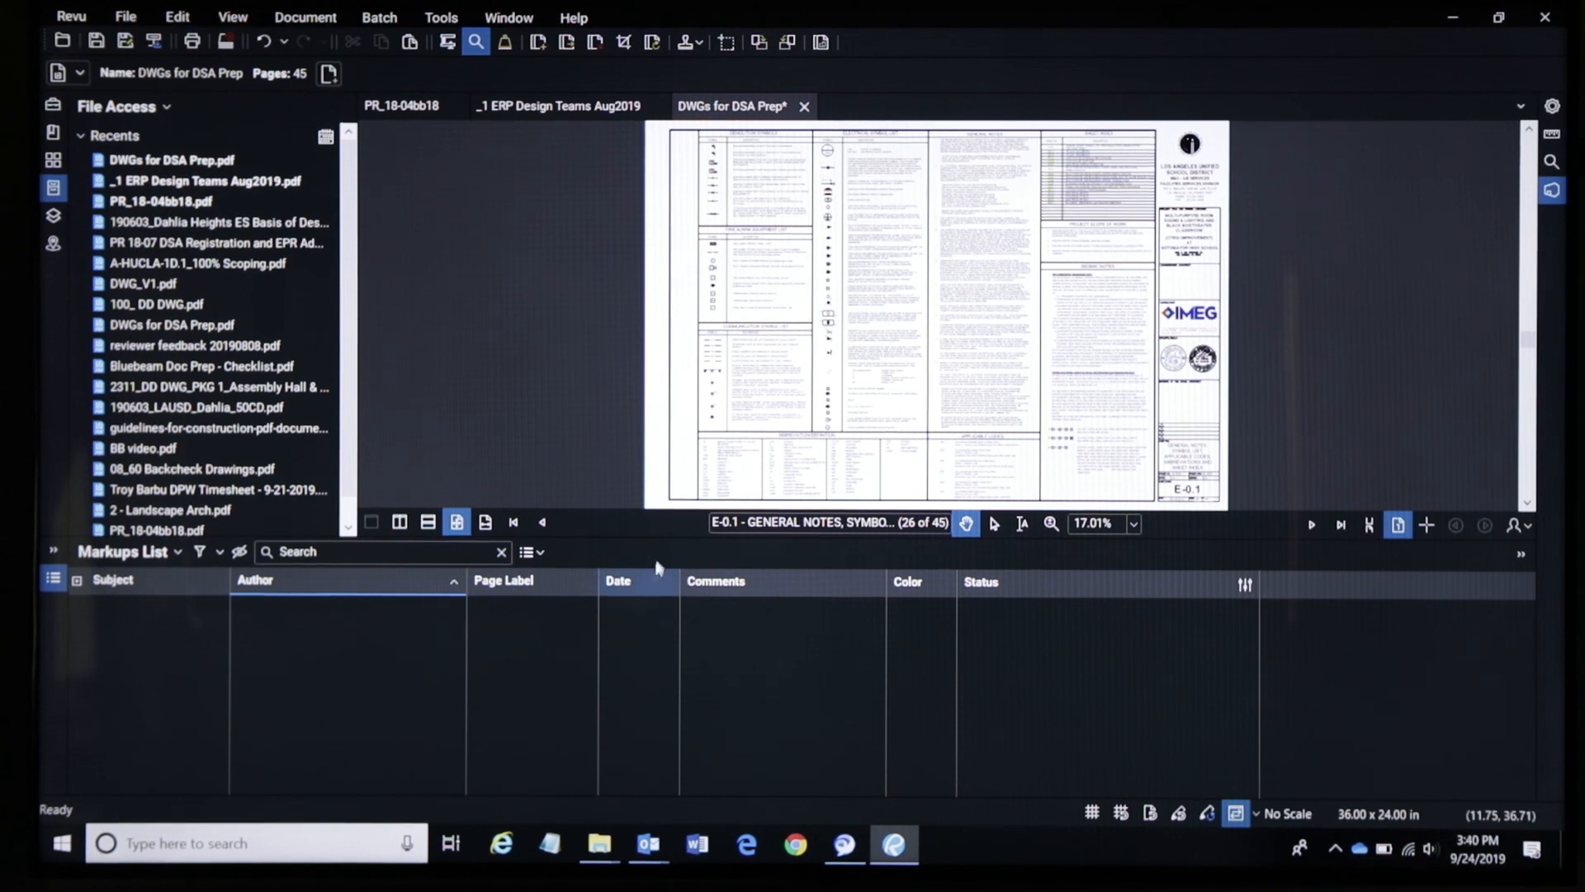
drag(660, 538, 660, 673)
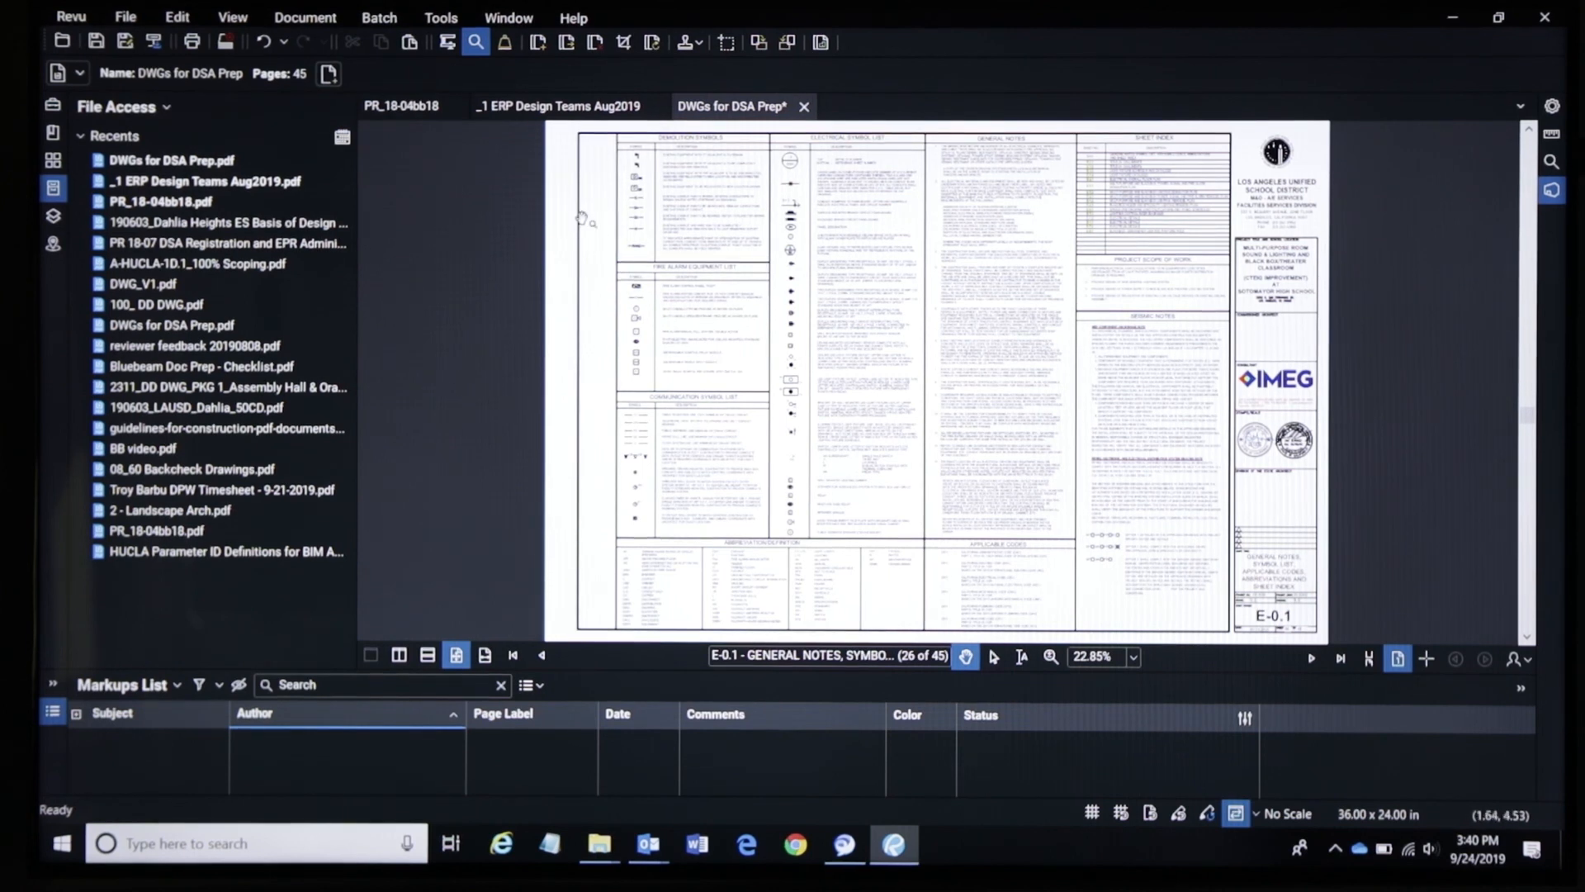
View the _1 ERP Design Teams Aug2019 guideline and the first page of the PR_18-04bb18 procedure
click(549, 108)
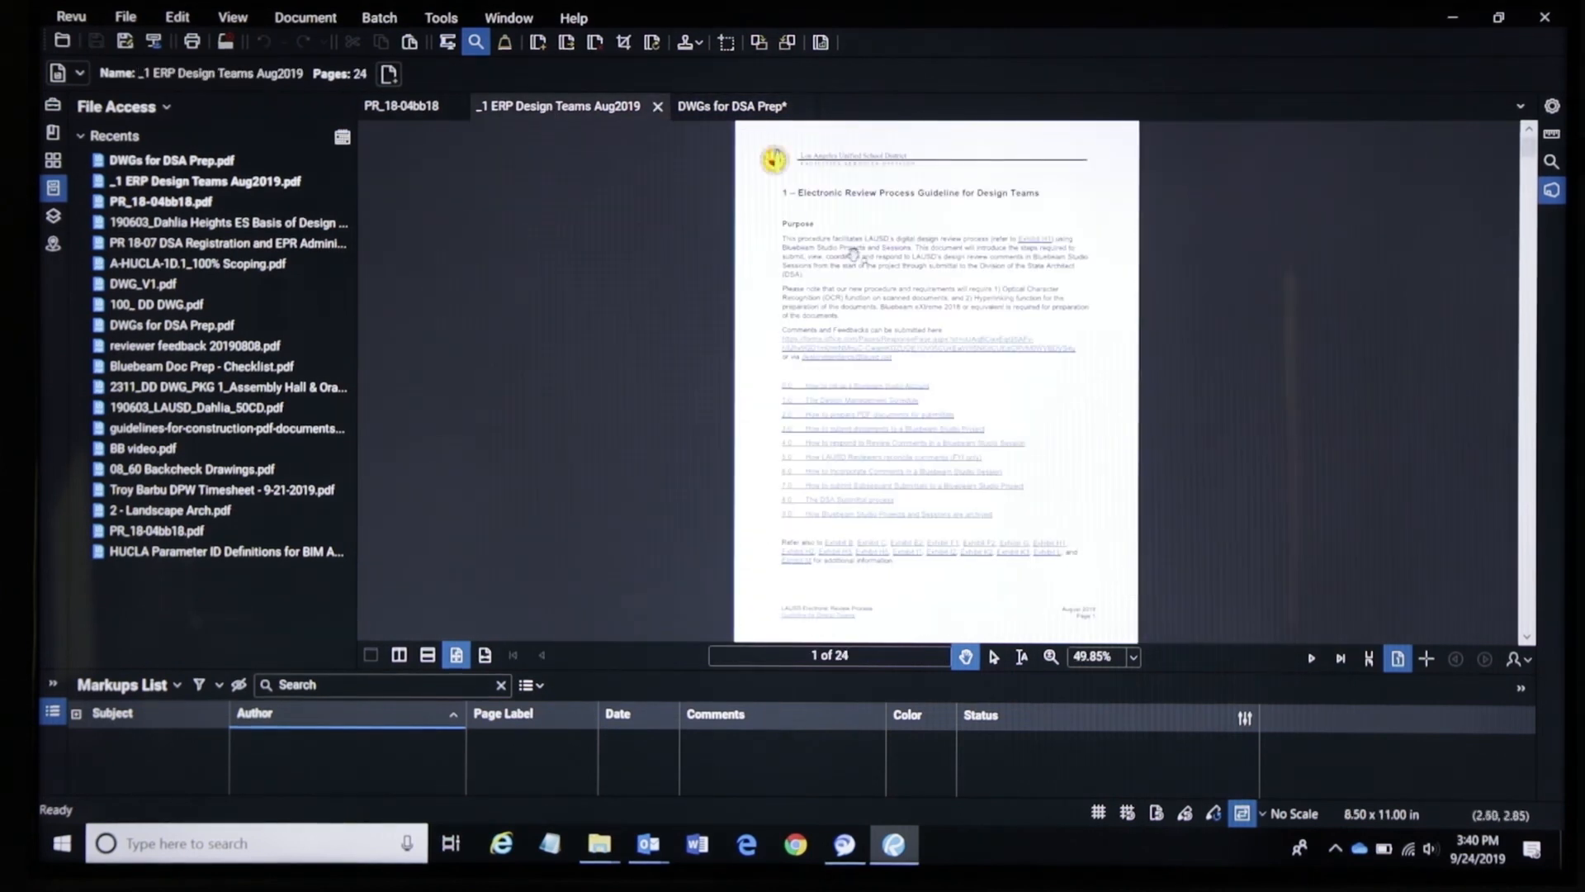
click(413, 110)
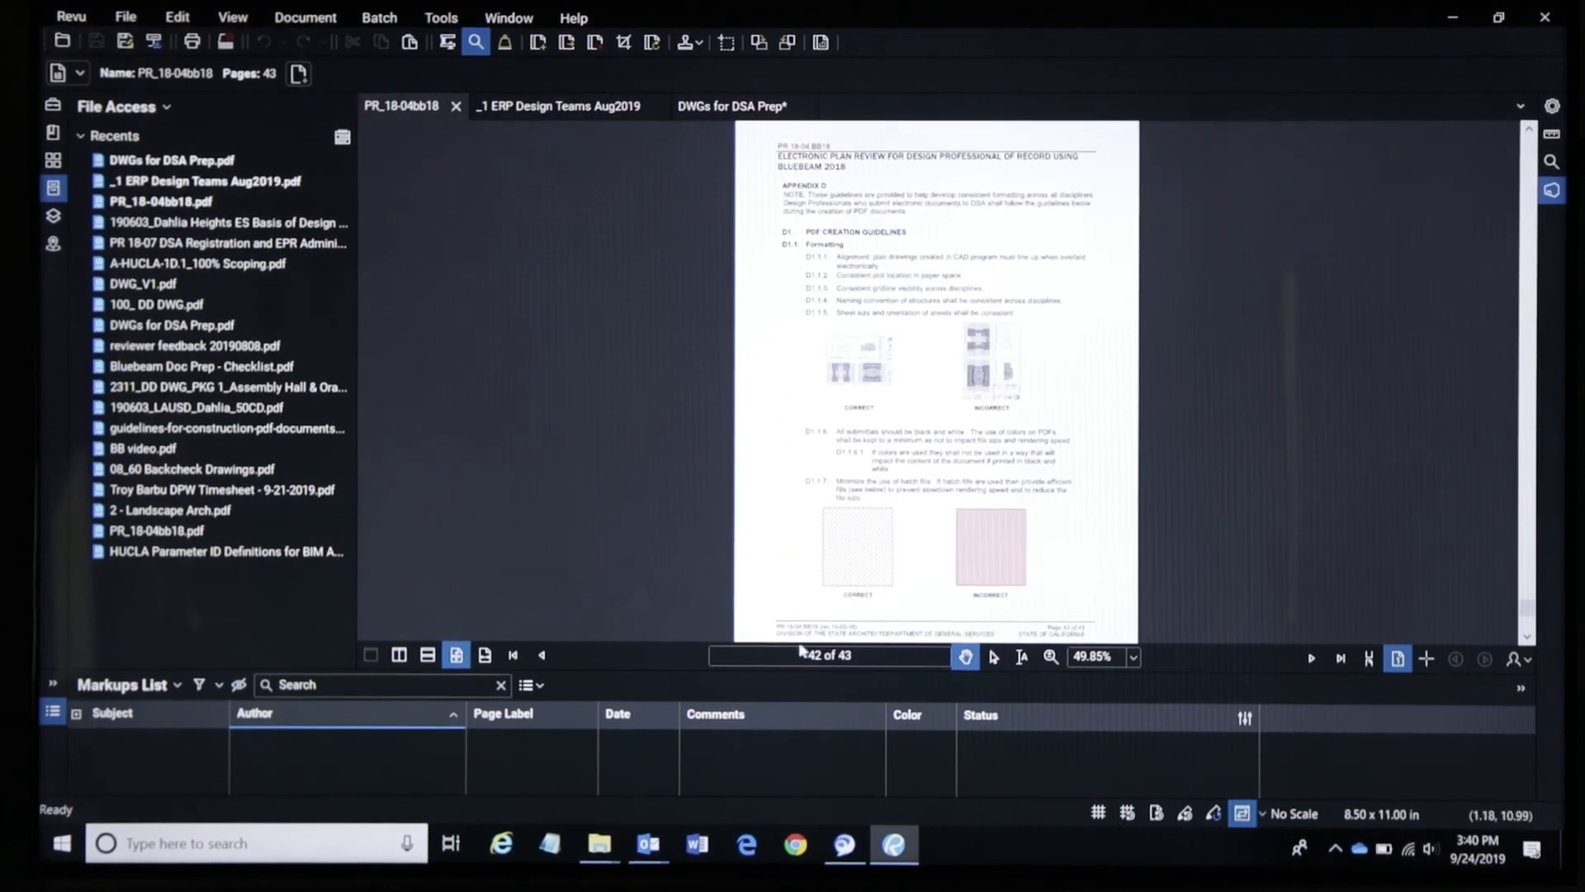
click(513, 654)
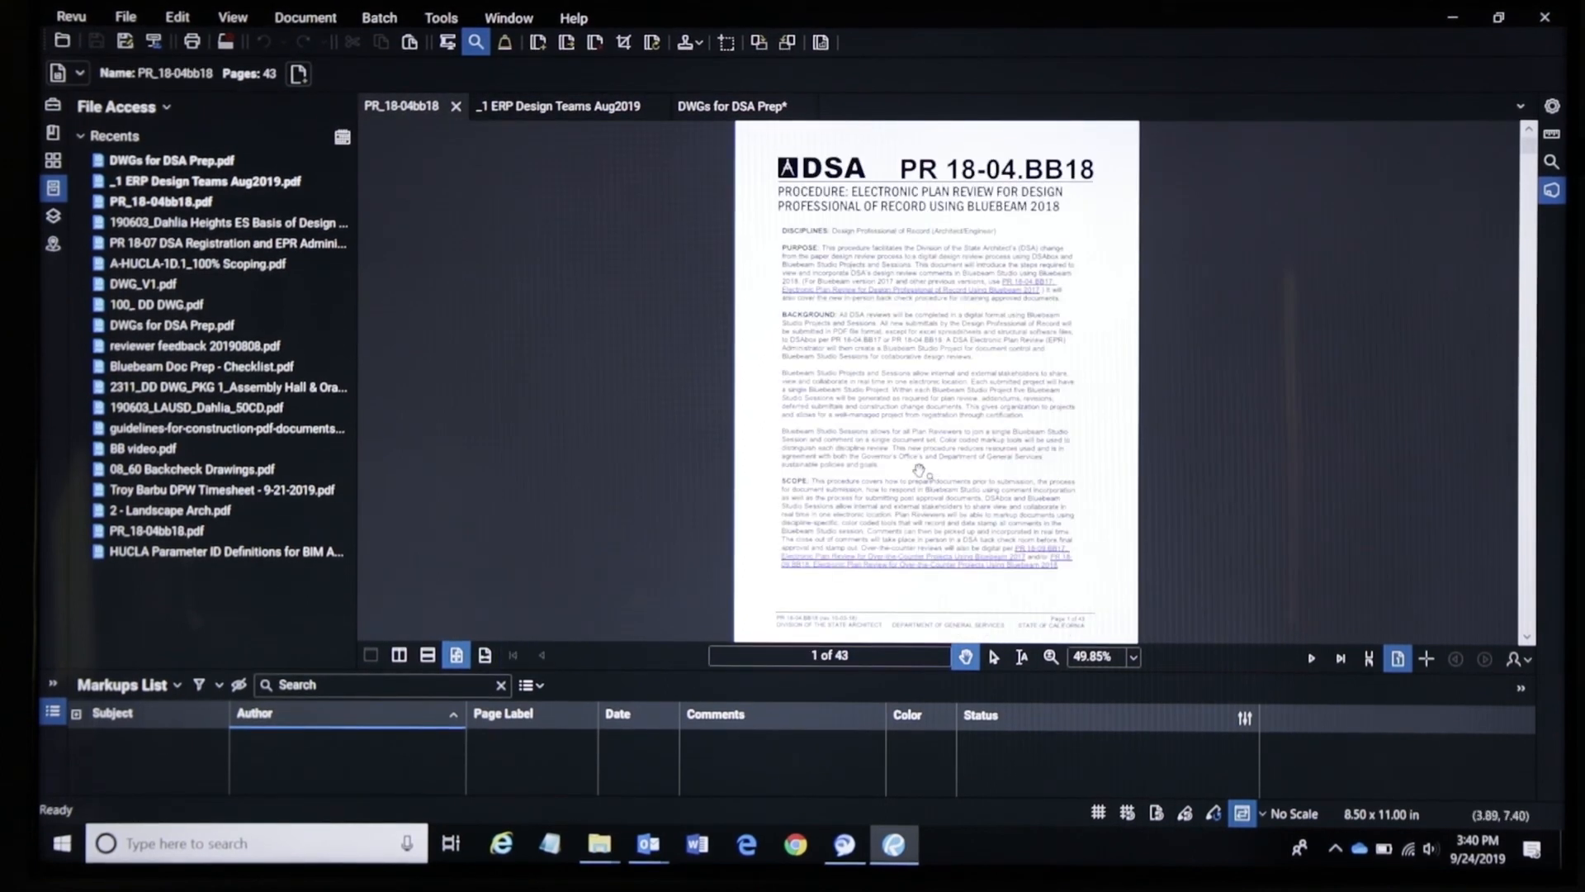